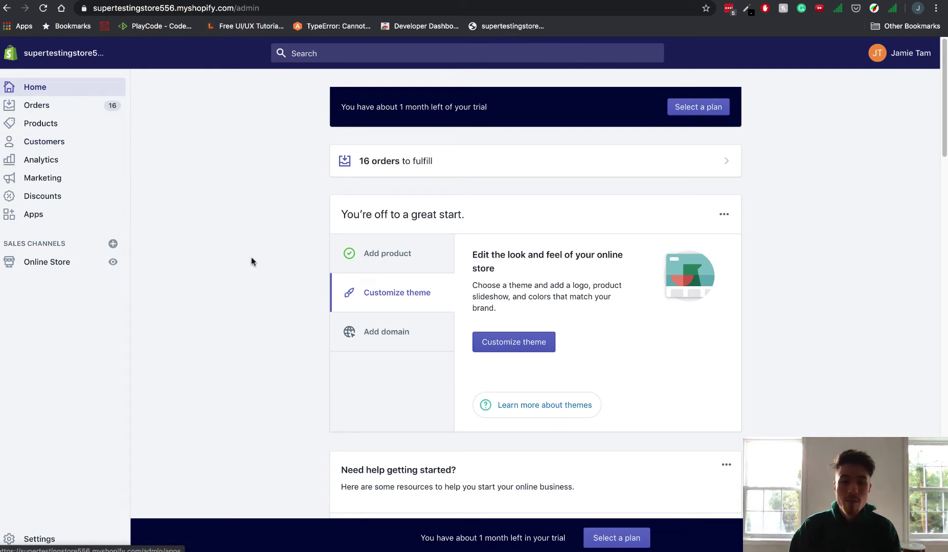
Open the online store's themes and start customizing the current Debut theme
click(69, 267)
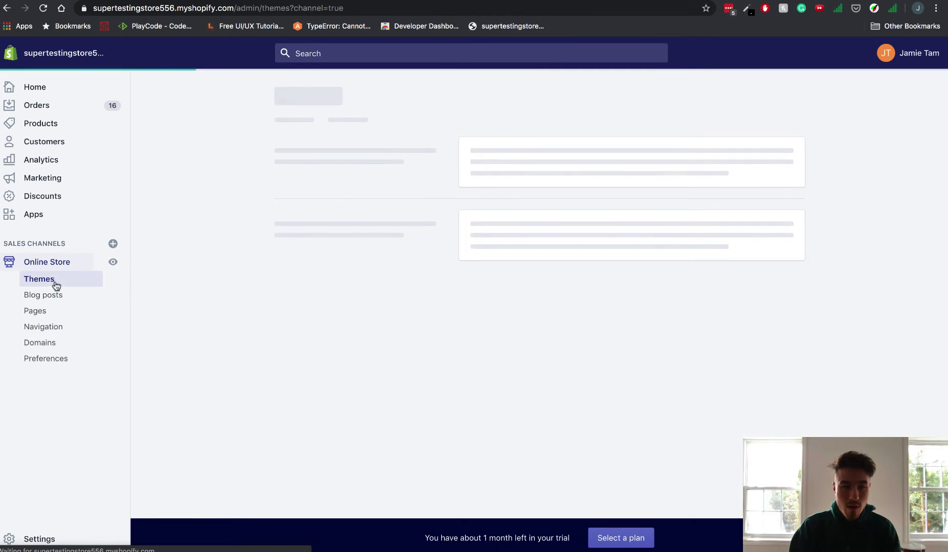
scroll(272, 320, down, 1)
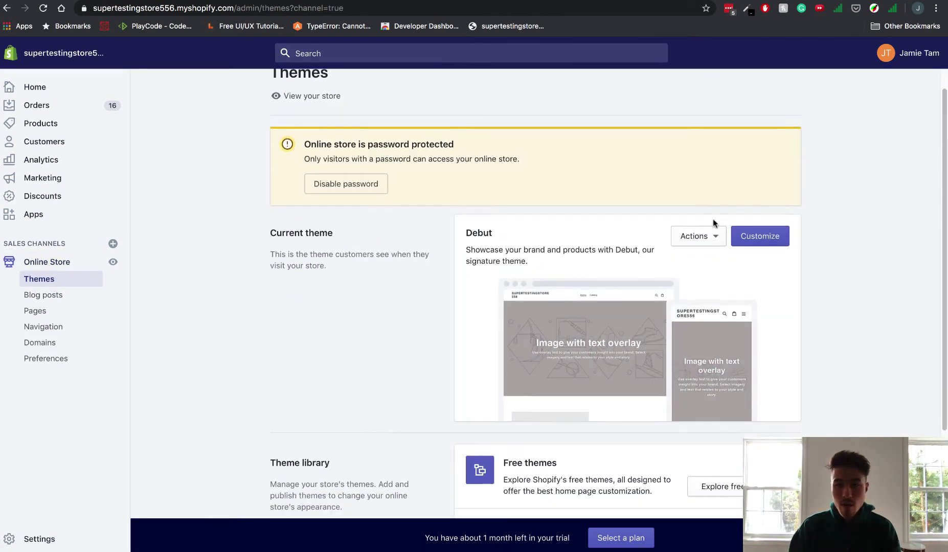
click(767, 234)
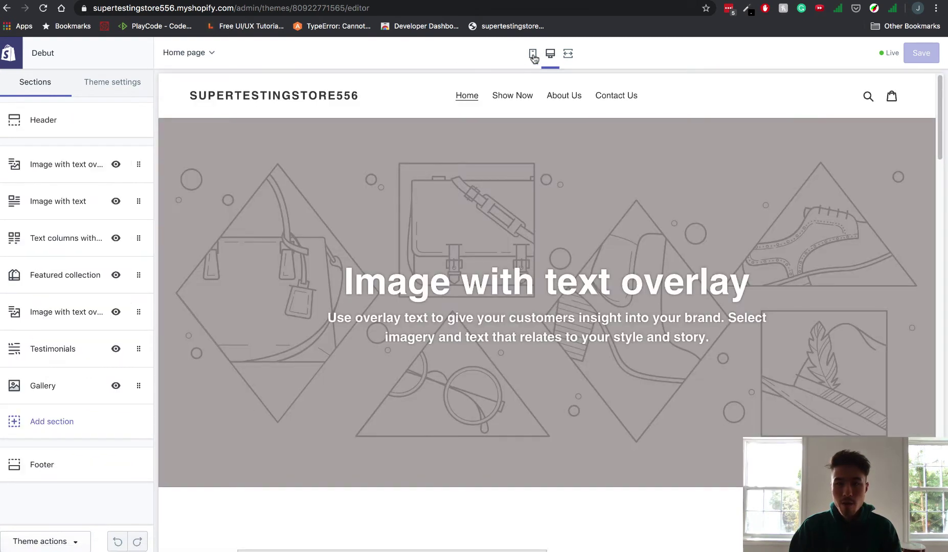
Compare the home page's mobile and desktop previews, ending on the desktop preview
click(532, 55)
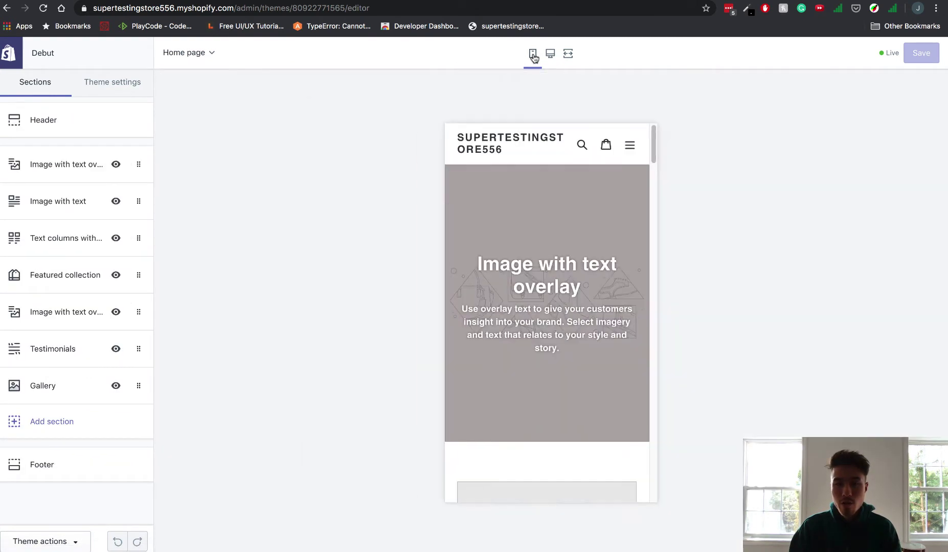
click(550, 54)
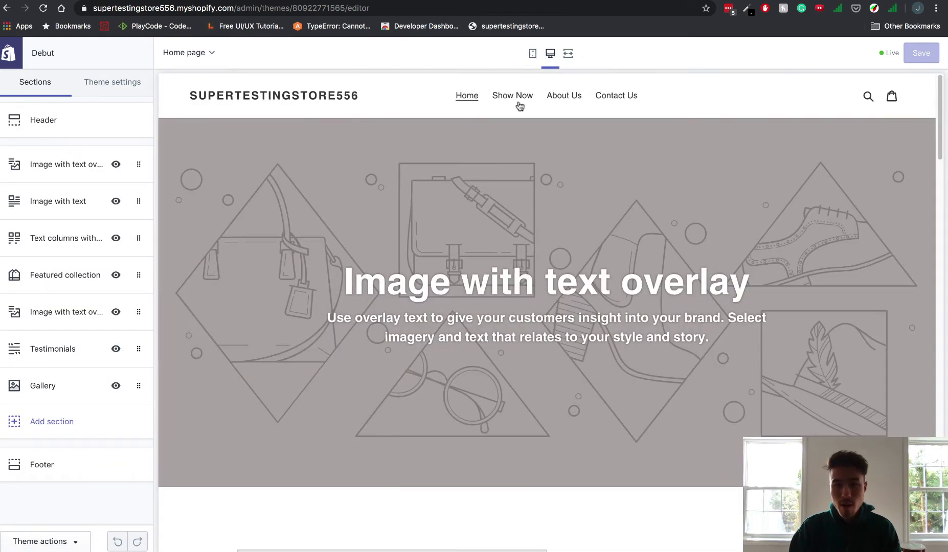
click(532, 59)
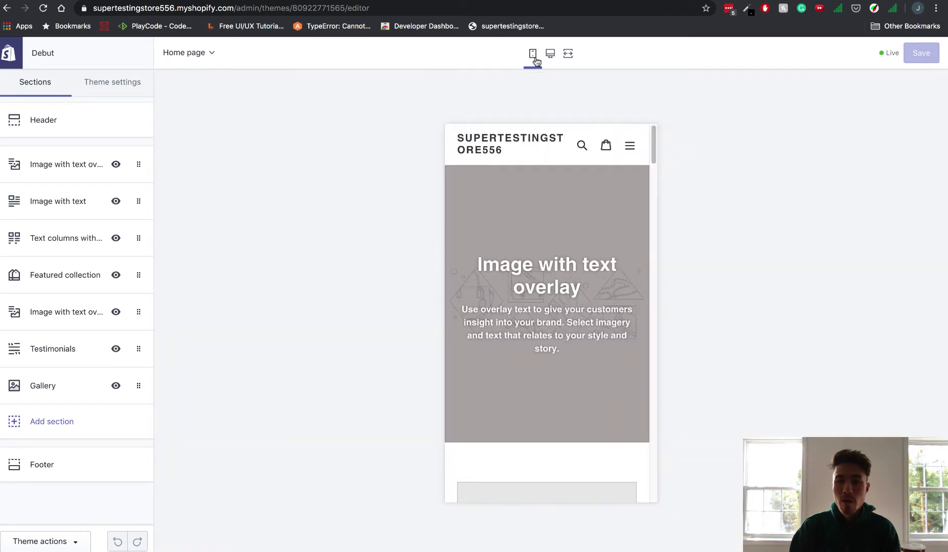
click(547, 56)
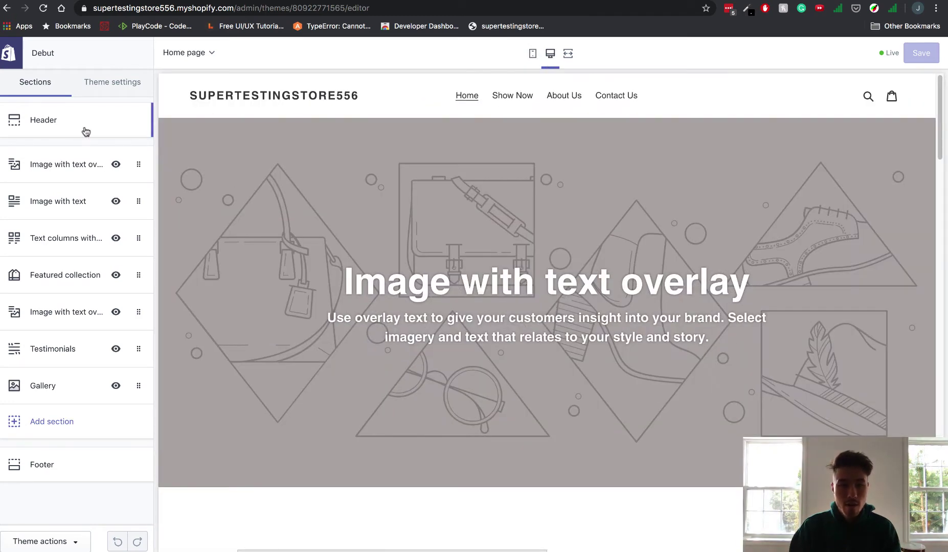
Look through the home page preview from header to footer to examine its default sections
scroll(404, 204, down, 5)
scroll(404, 207, down, 15)
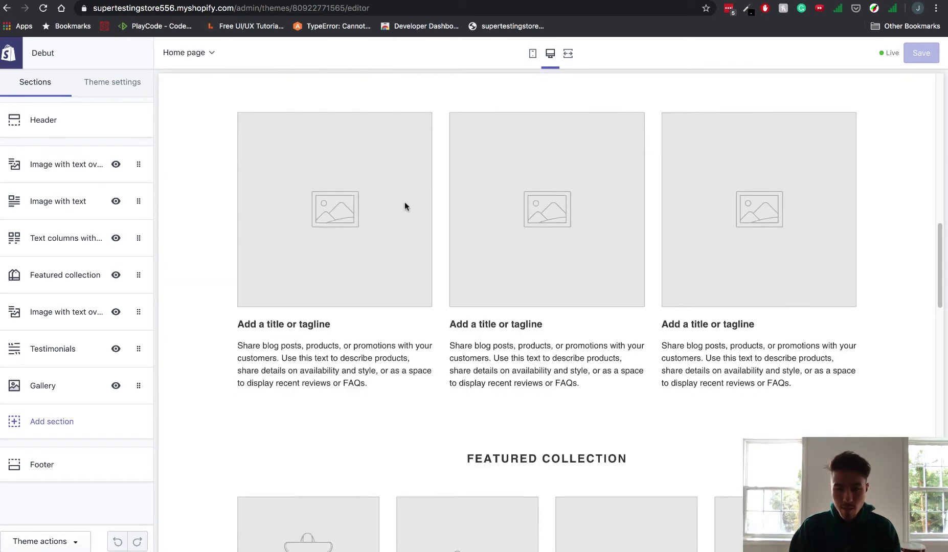
scroll(394, 330, up, 20)
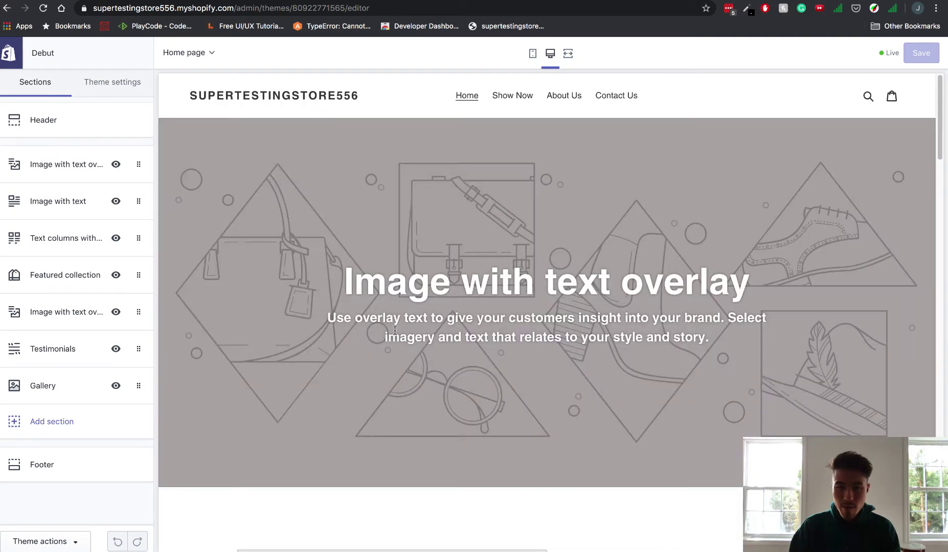
scroll(393, 262, down, 20)
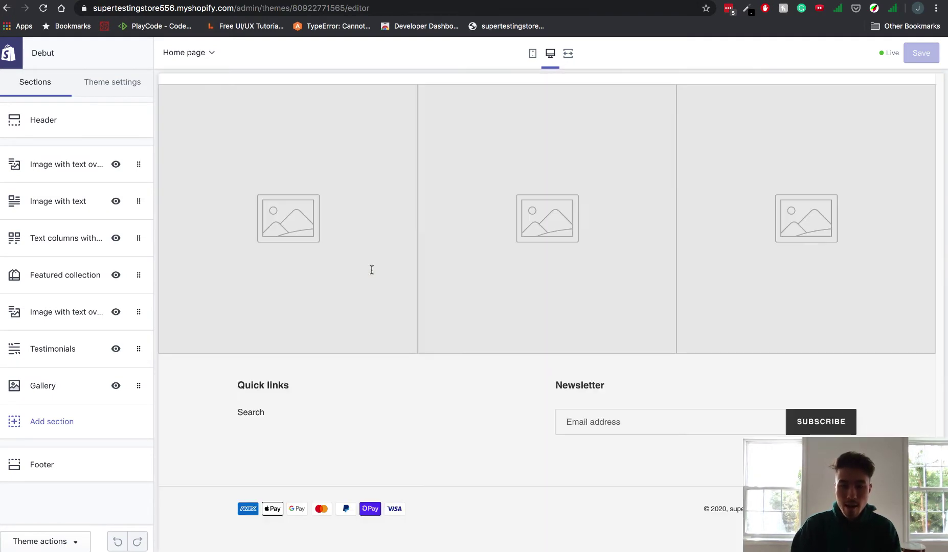
scroll(370, 268, up, 3)
scroll(371, 274, up, 10)
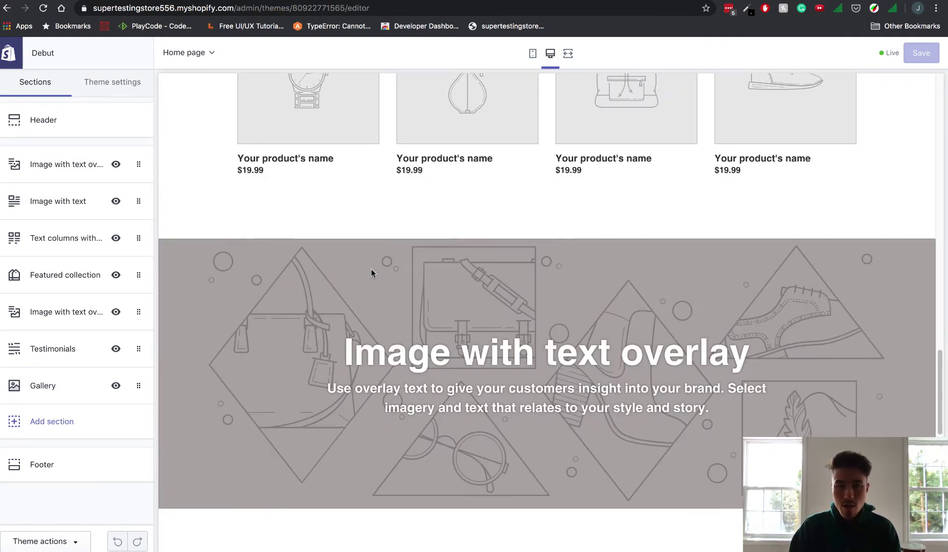
scroll(362, 268, up, 10)
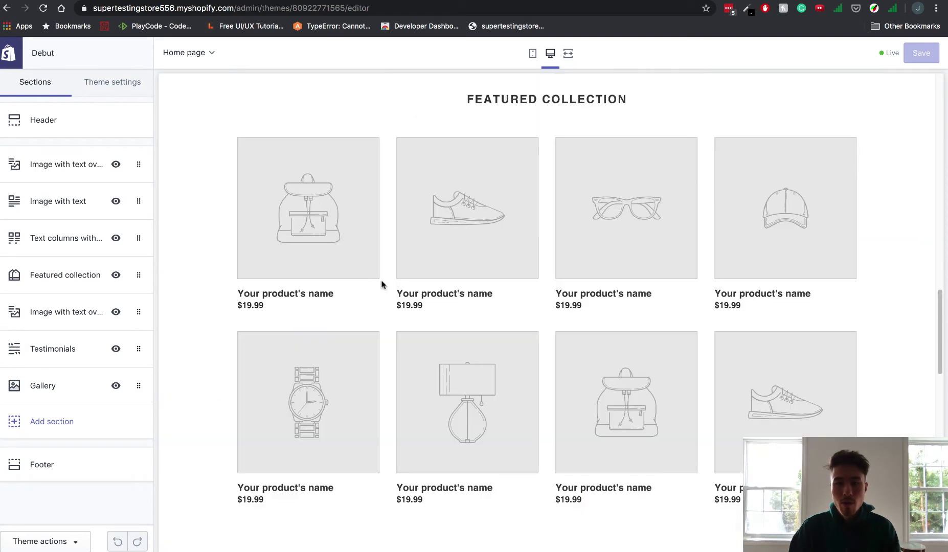
scroll(452, 327, up, 8)
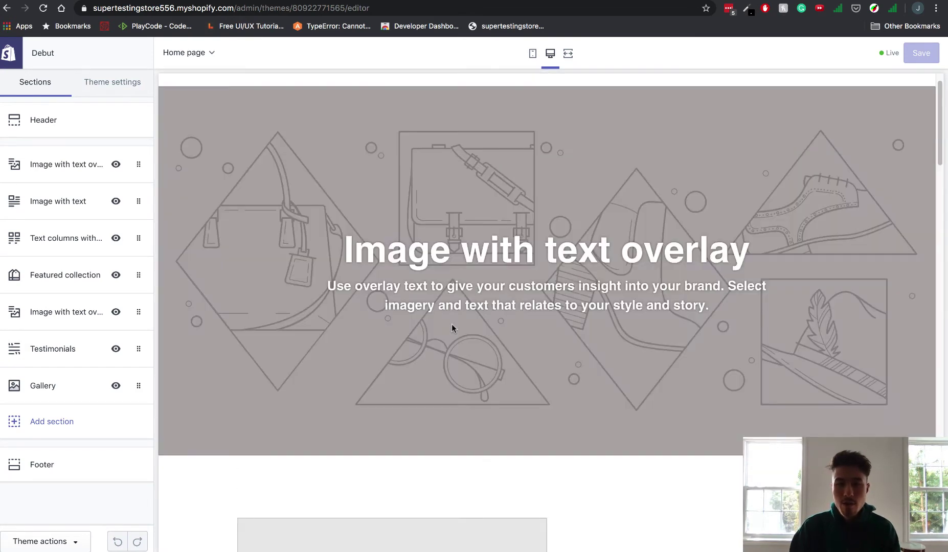
scroll(452, 323, up, 2)
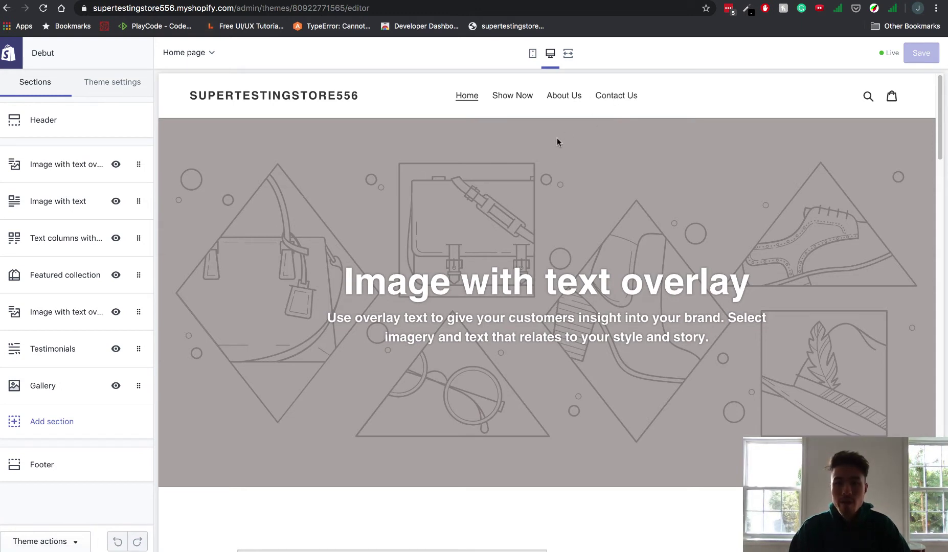
Open the Header section's settings and review its logo, menu and announcement options against the page preview
click(108, 136)
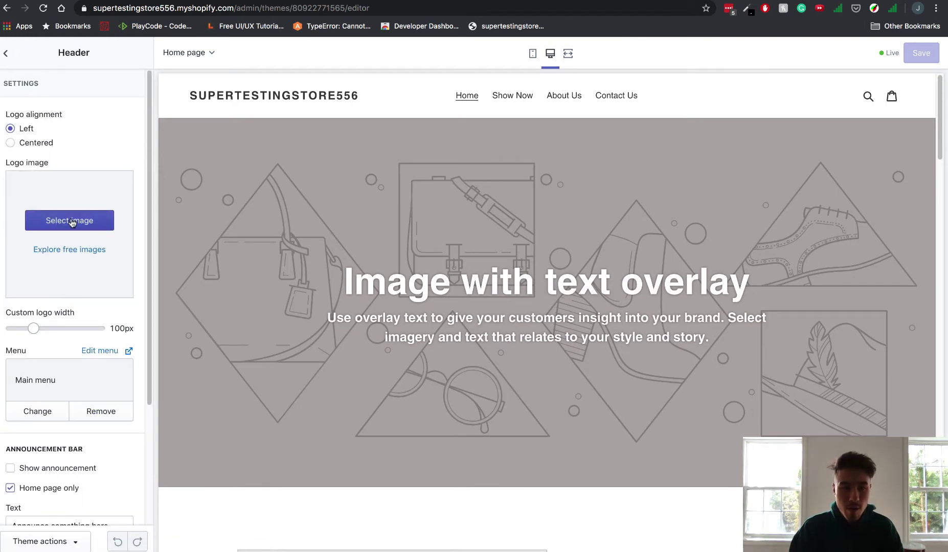
scroll(72, 220, down, 3)
scroll(71, 220, up, 3)
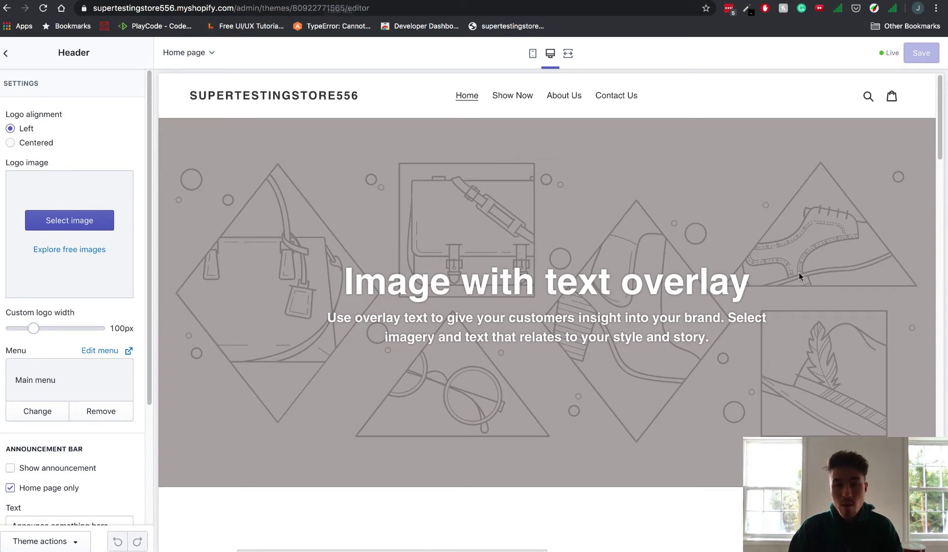
scroll(621, 261, down, 1)
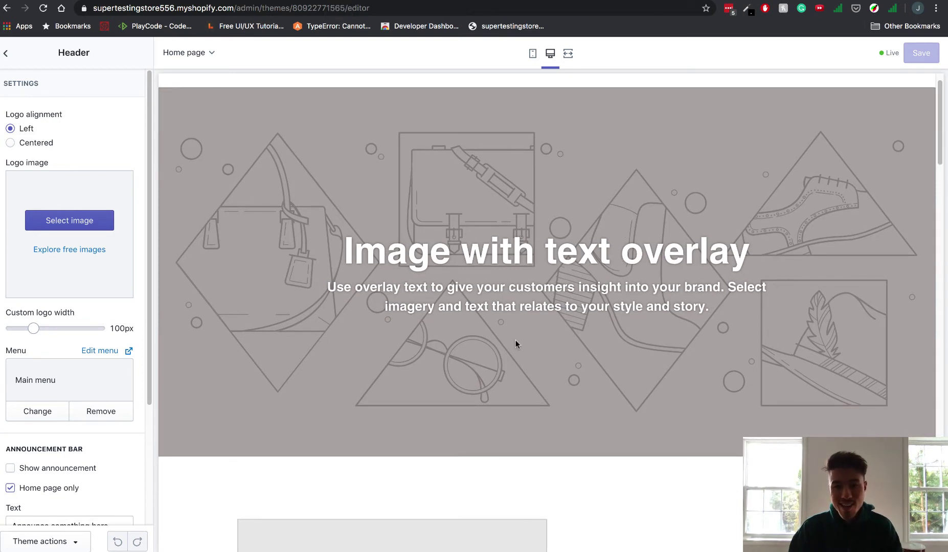
scroll(443, 320, down, 3)
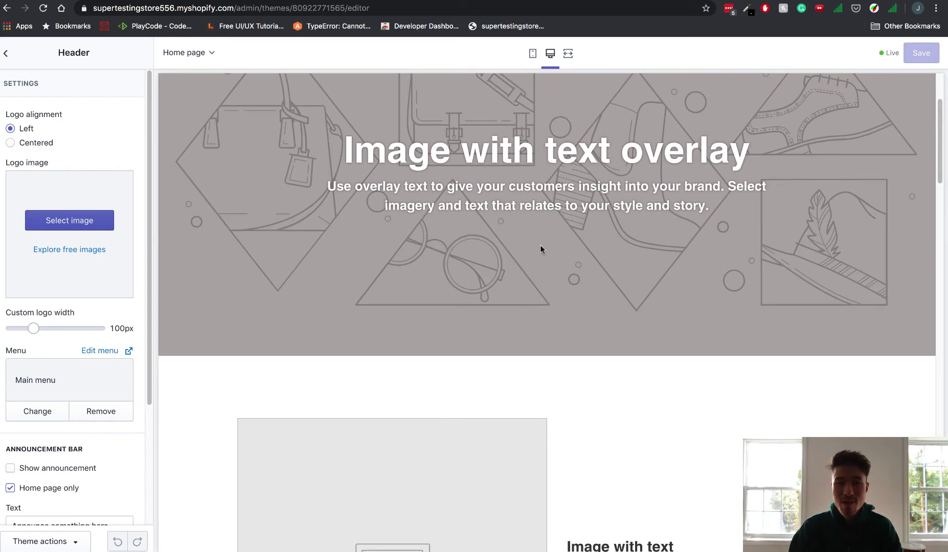
scroll(225, 125, up, 4)
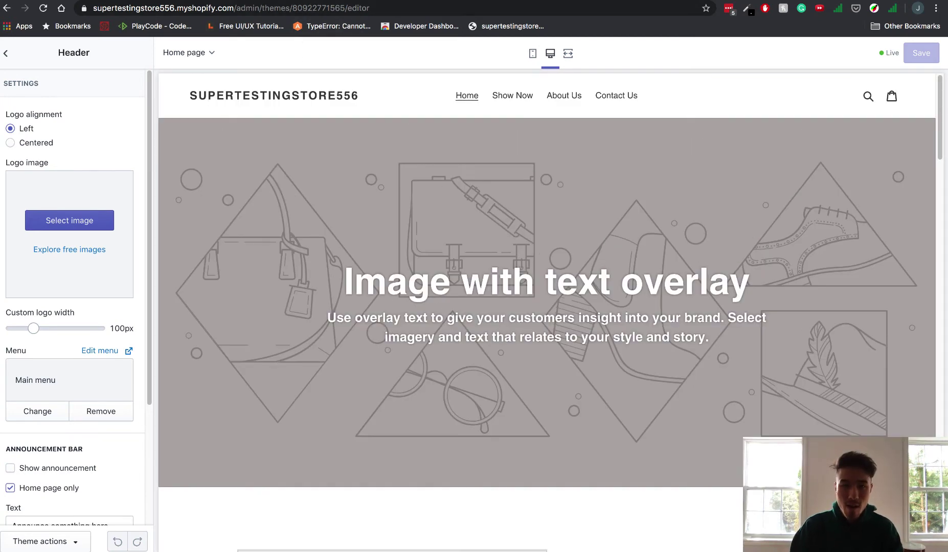
Switch to Unsplash in a new browser tab and search its free photos for "home"
key(super+t)
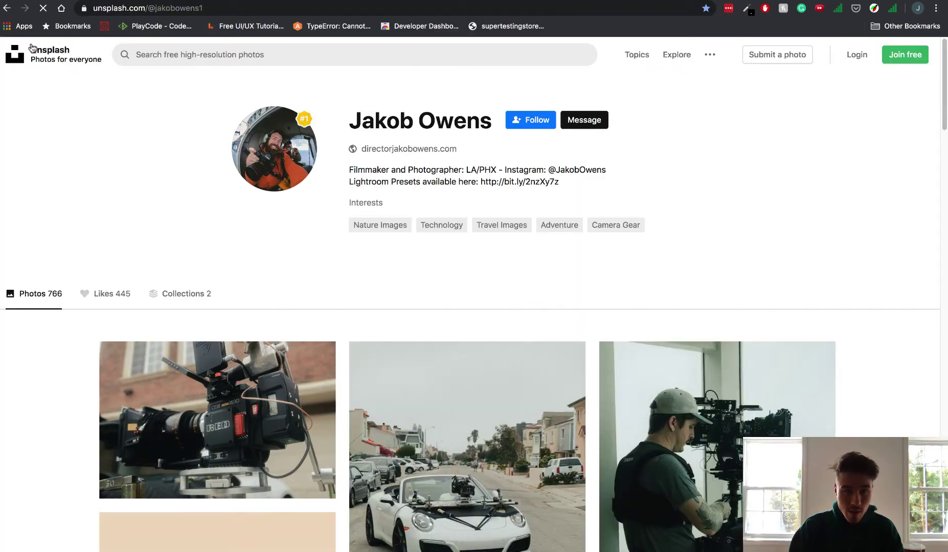
click(32, 49)
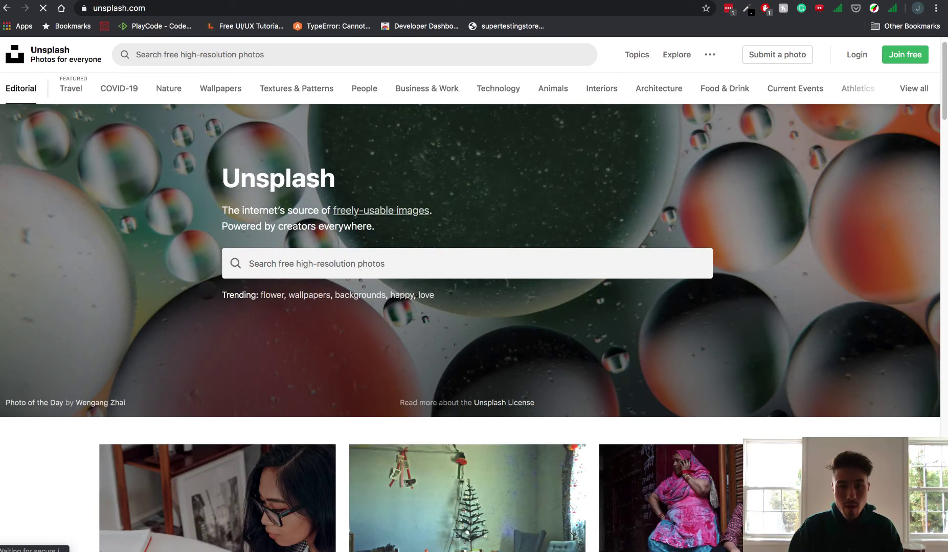
click(251, 3)
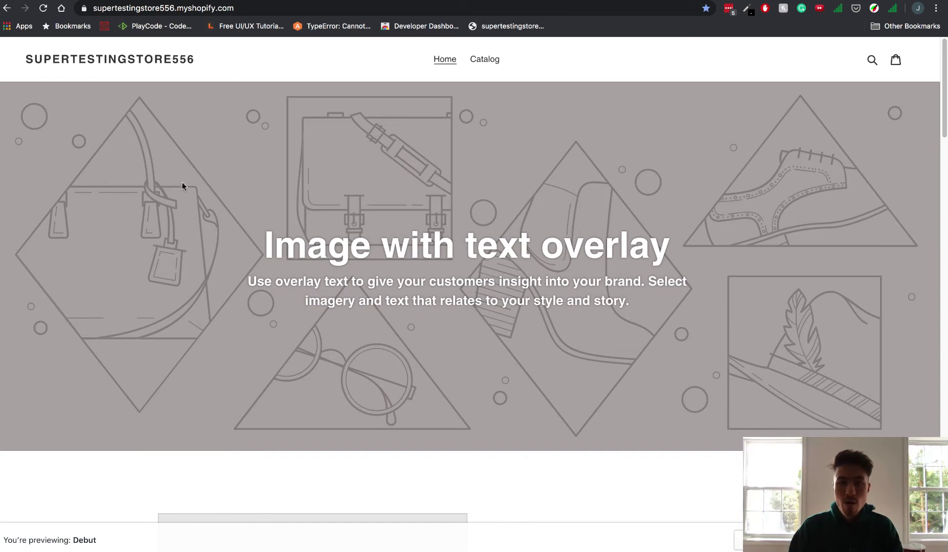
click(176, 1)
click(157, 53)
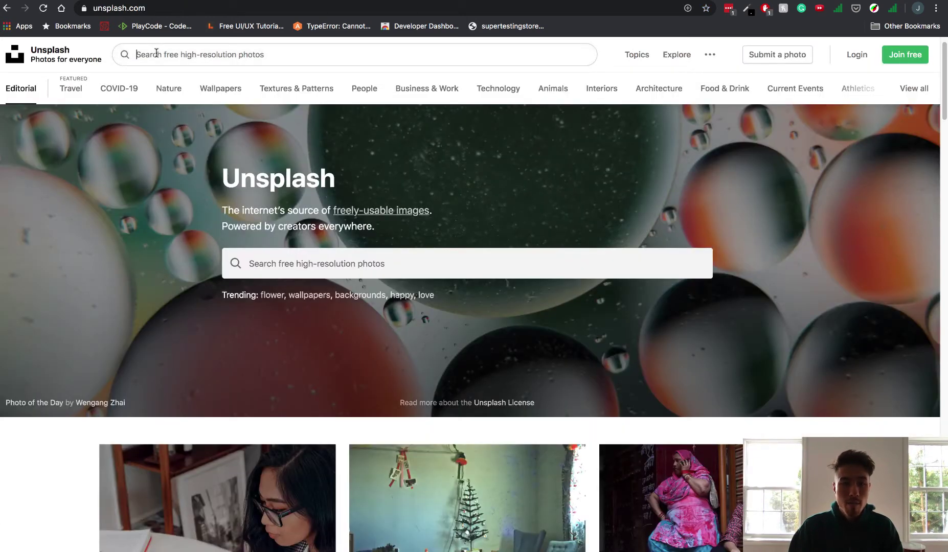
text(home)
key(Return)
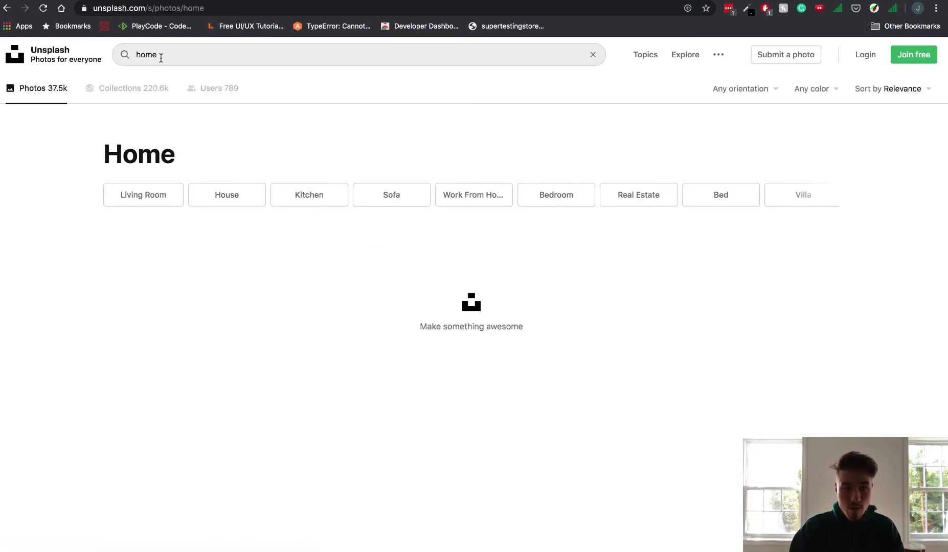
Download the photo of the wall clock, potted plant and white lamp from the home results
scroll(71, 324, down, 1)
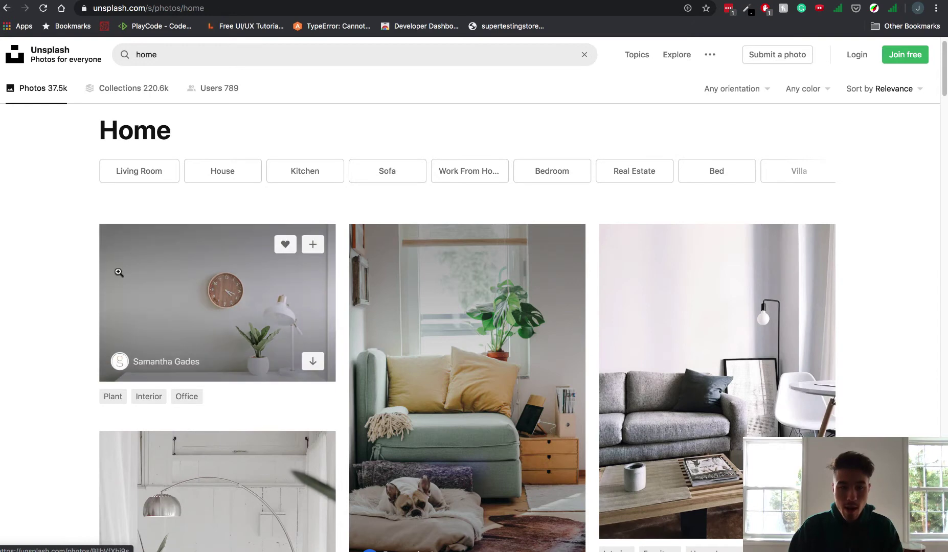
scroll(300, 261, down, 3)
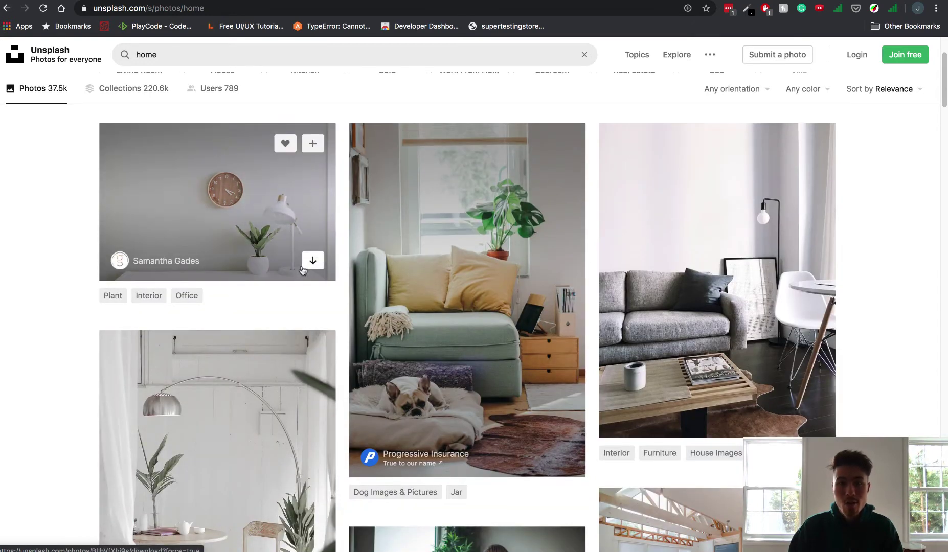
click(302, 266)
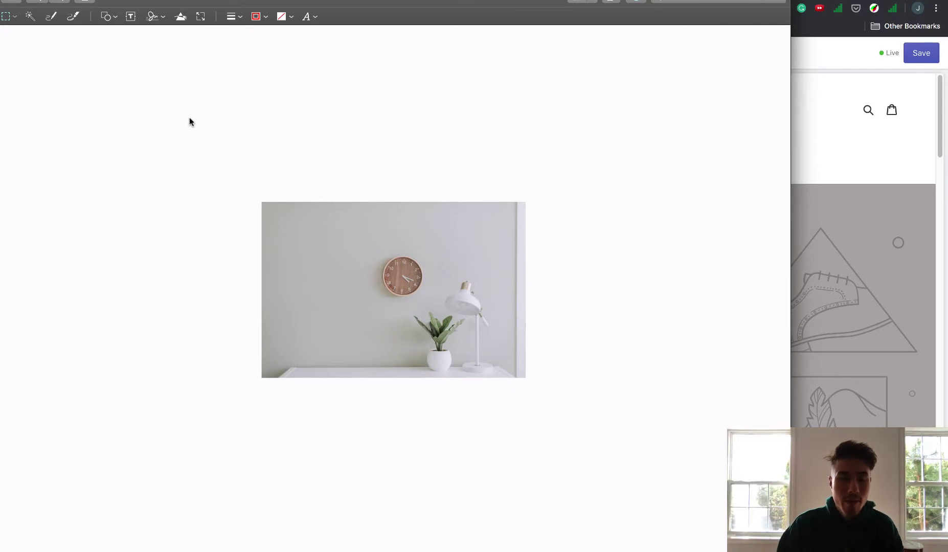
Check the pixel dimensions of the downloaded clock photo in Preview without changing its size
click(169, 0)
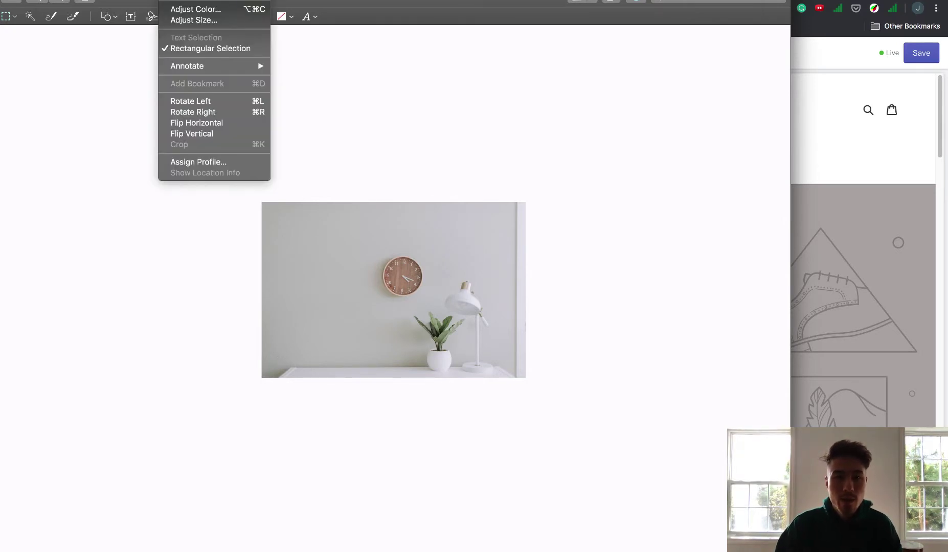
click(199, 19)
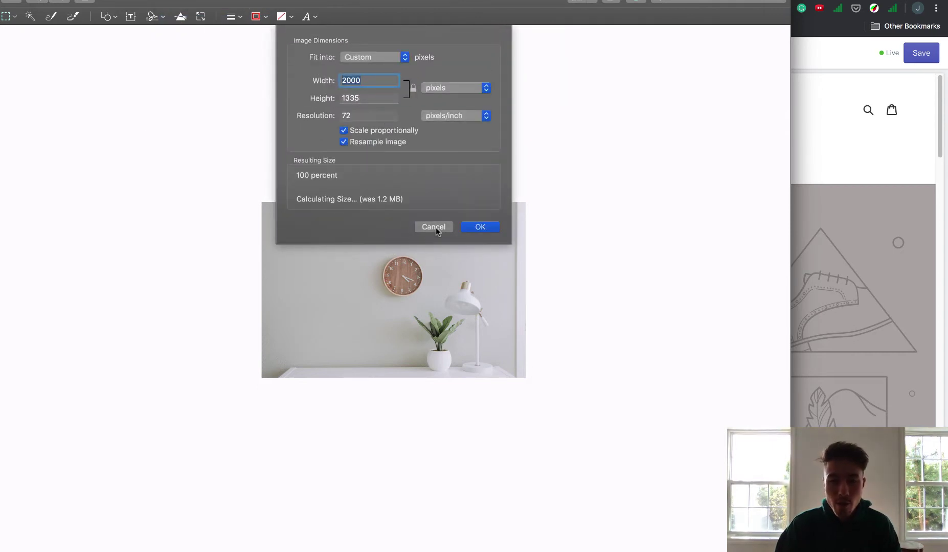
click(436, 227)
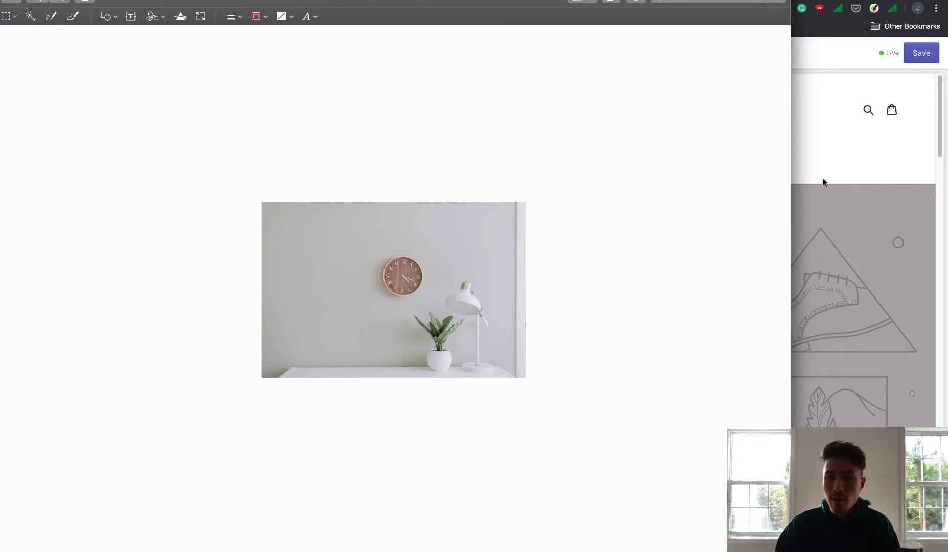
Switch back to the browser, view the TinyPNG image compression site and return to the Shopify theme editor
click(824, 182)
key(ctrl+Tab)
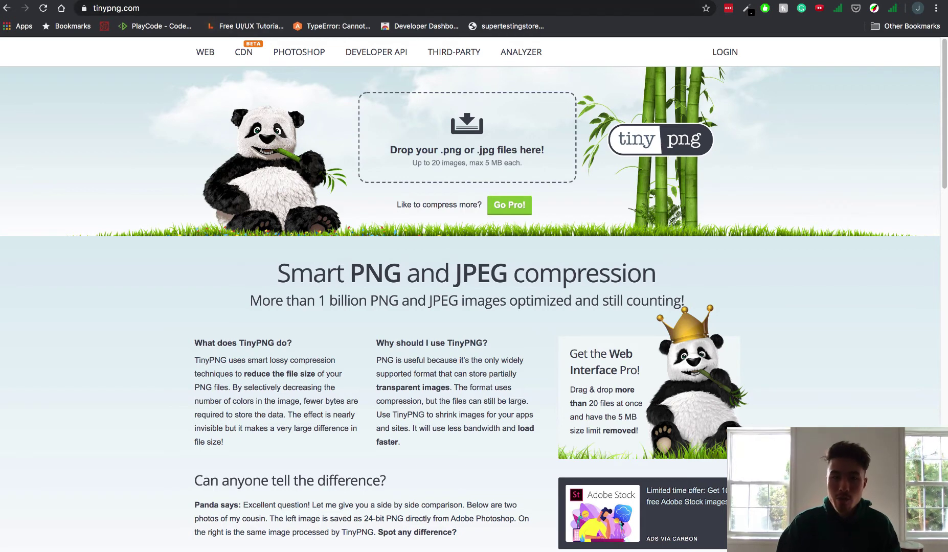
key(ctrl+Tab)
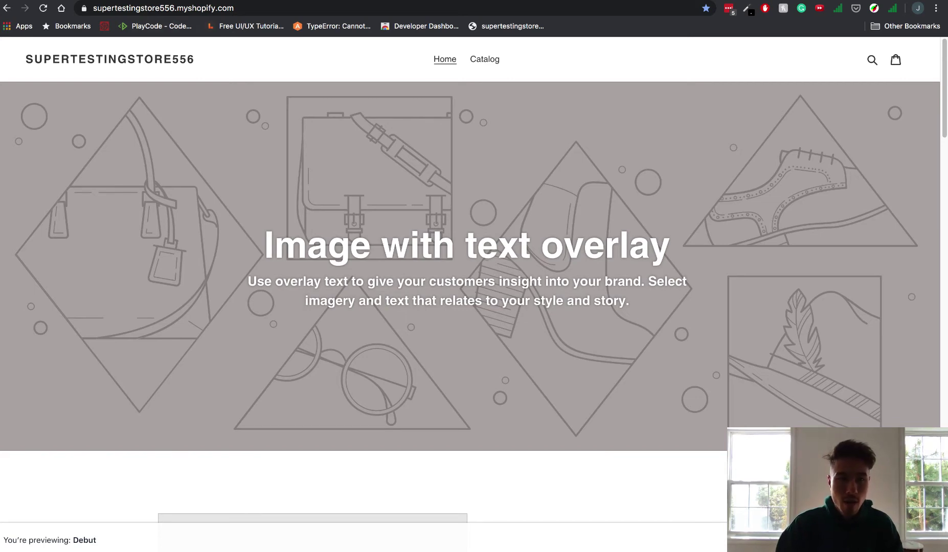
key(ctrl+Tab)
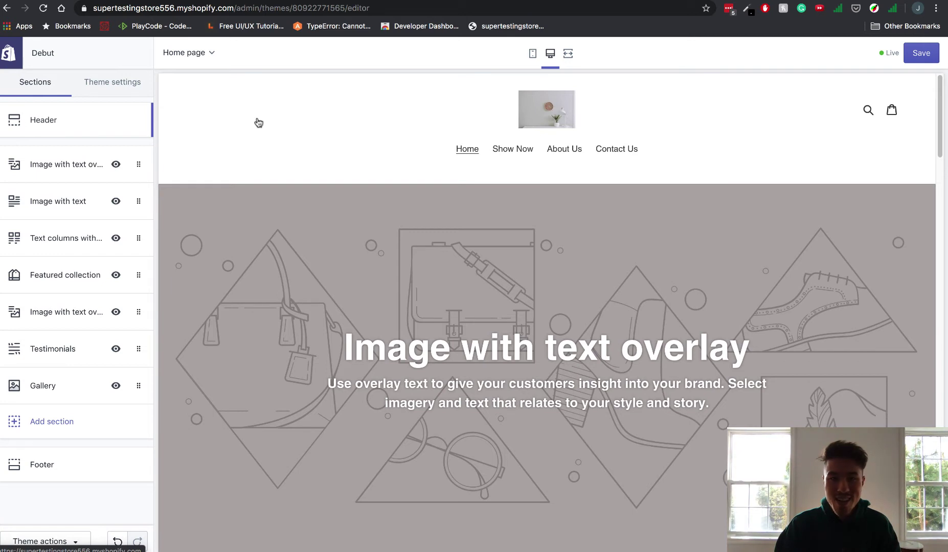
Set the wall clock photo from the image library as the background of the first image with text overlay section
click(87, 163)
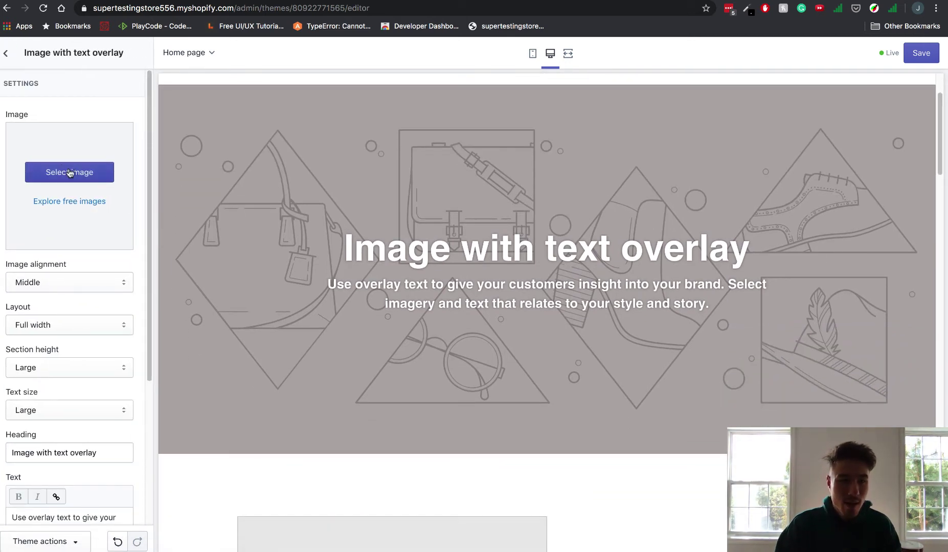
click(65, 174)
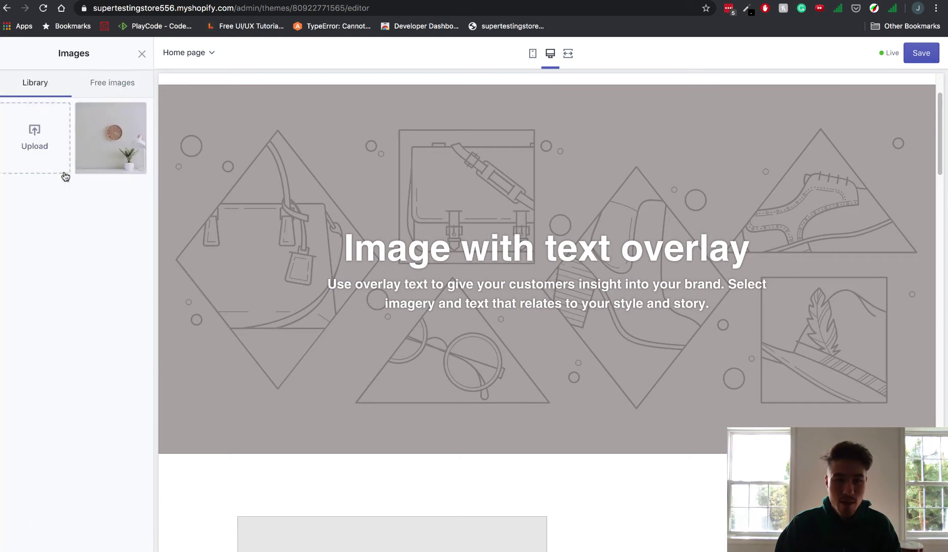
click(95, 155)
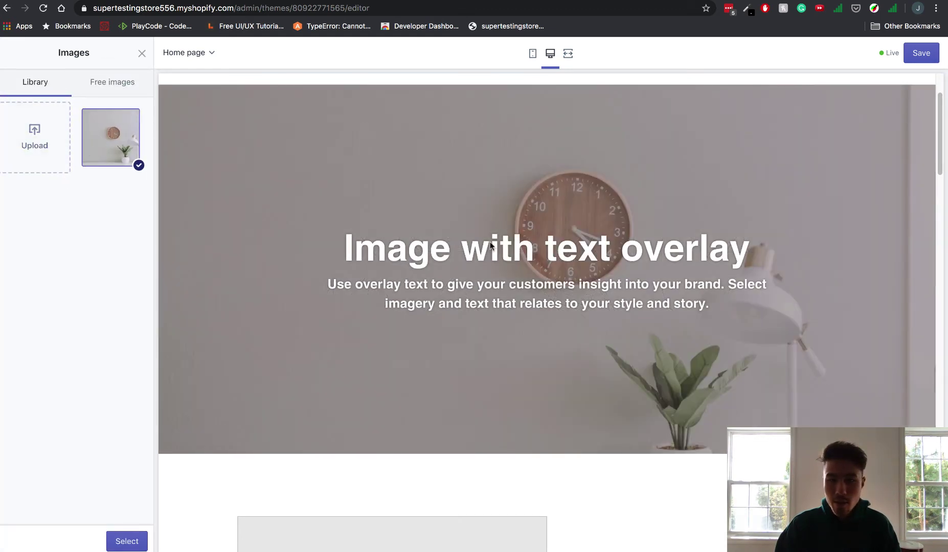
click(128, 540)
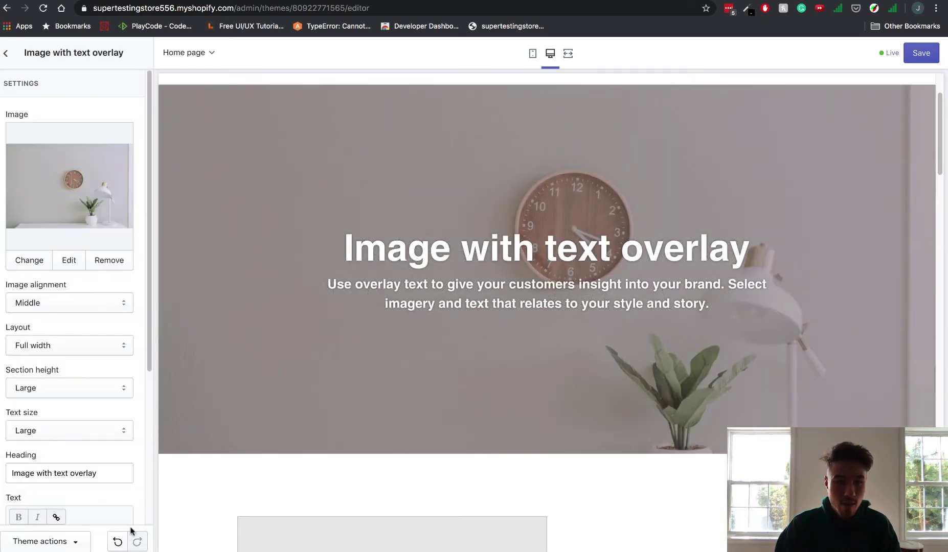
Change the overlay section's heading to "Get All Your Home Needs"
scroll(51, 317, down, 2)
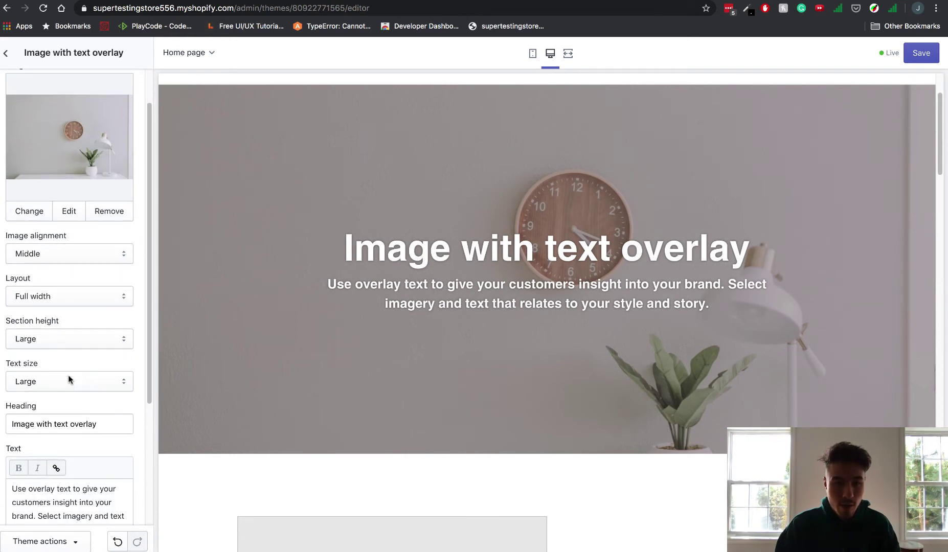
triple_click(106, 424)
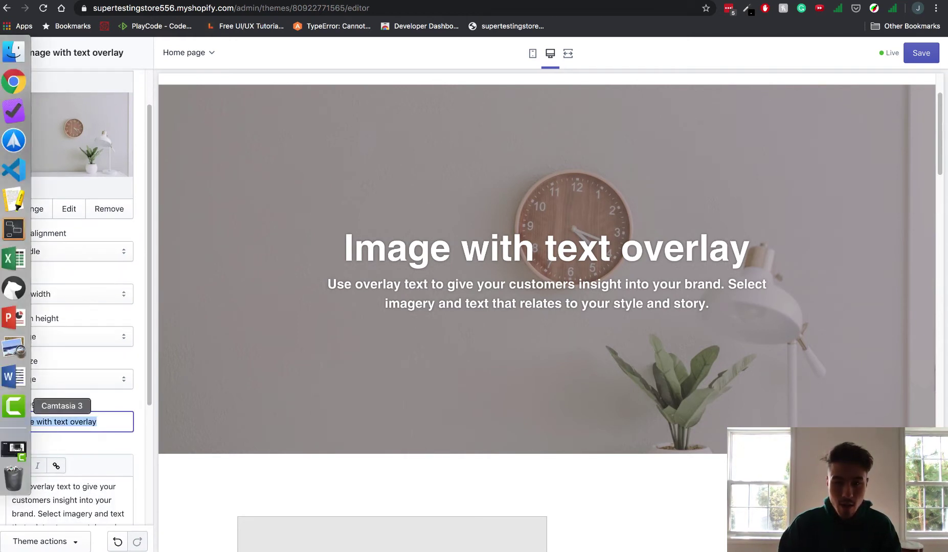
text(Get )
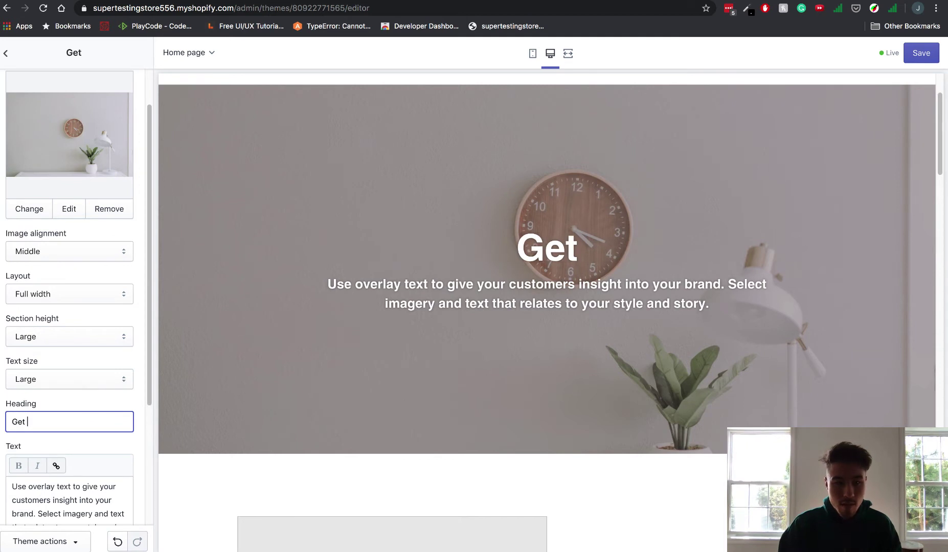
text(All Your Home Needs)
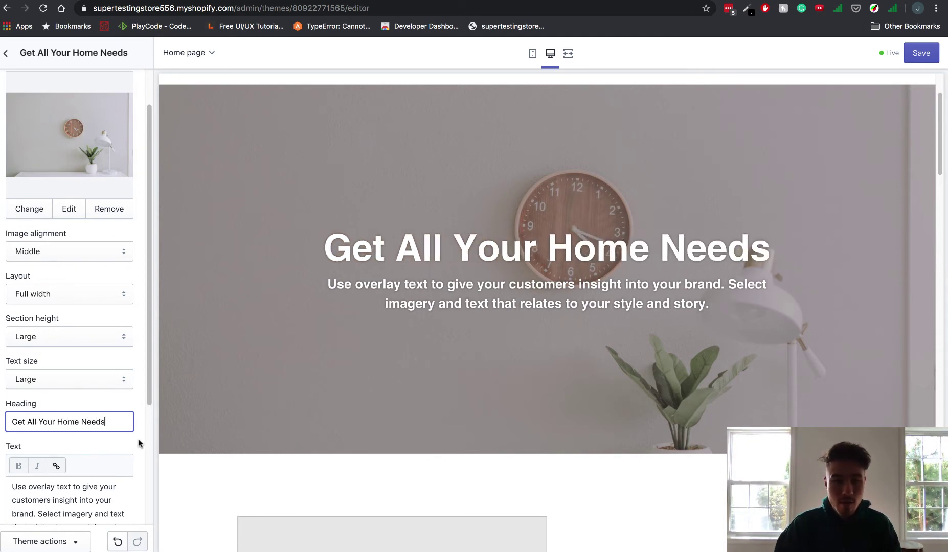
Replace the overlay section's text with "Find the best products for your family to improve lifestyle."
click(71, 489)
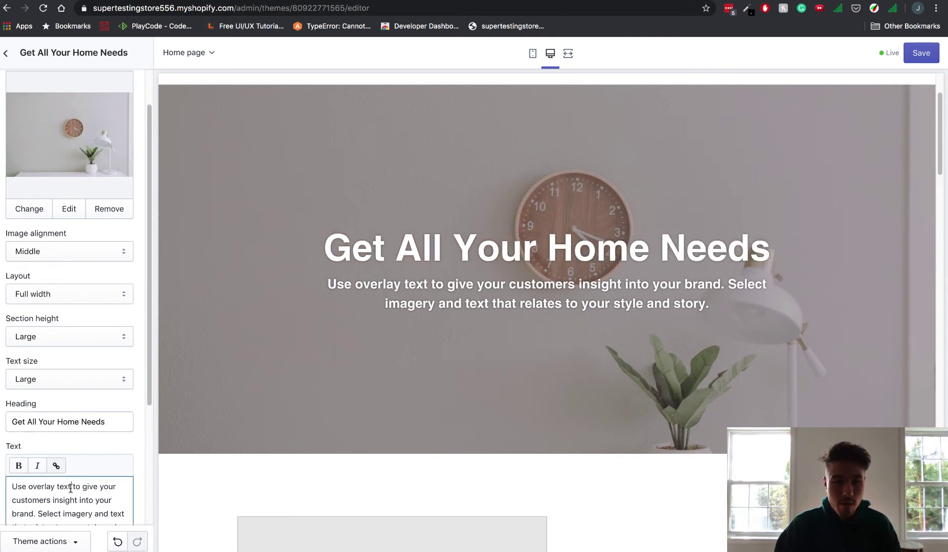
scroll(71, 489, down, 4)
key(ctrl+a)
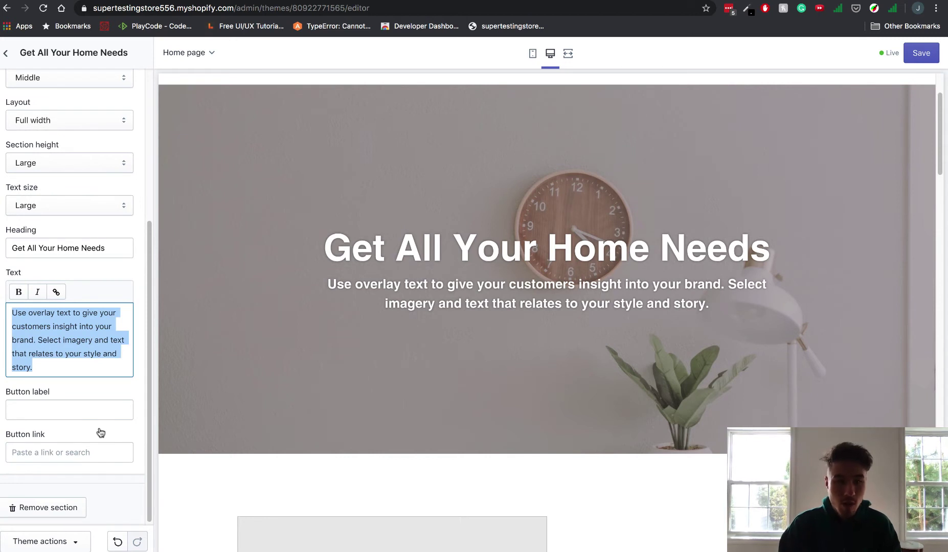
text(Find th)
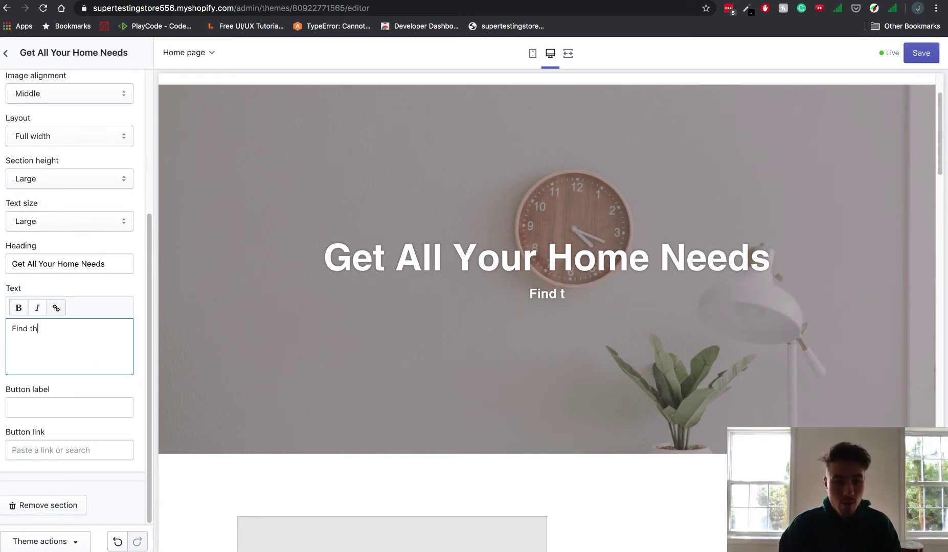
text(e bethe)
key(BackSpace)
key(BackSpace)
key(BackSpace)
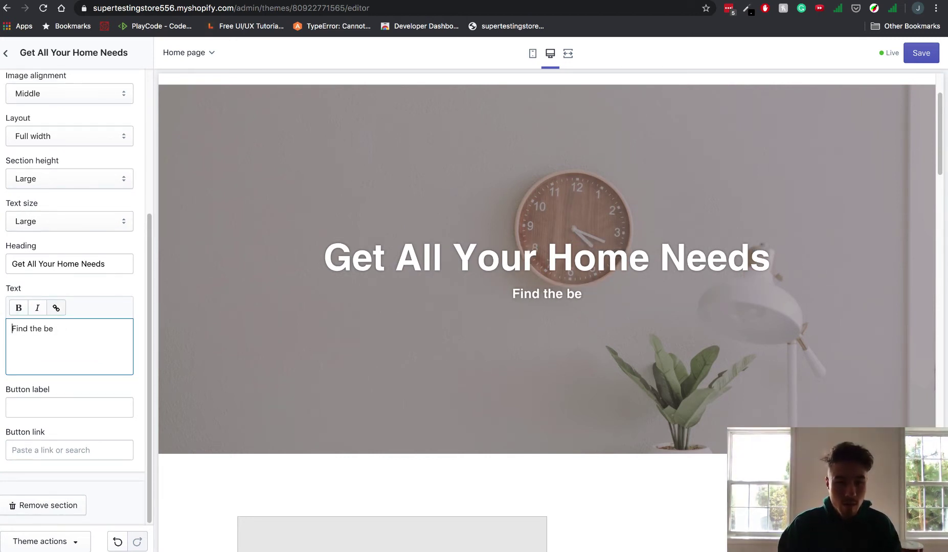
text(st produc)
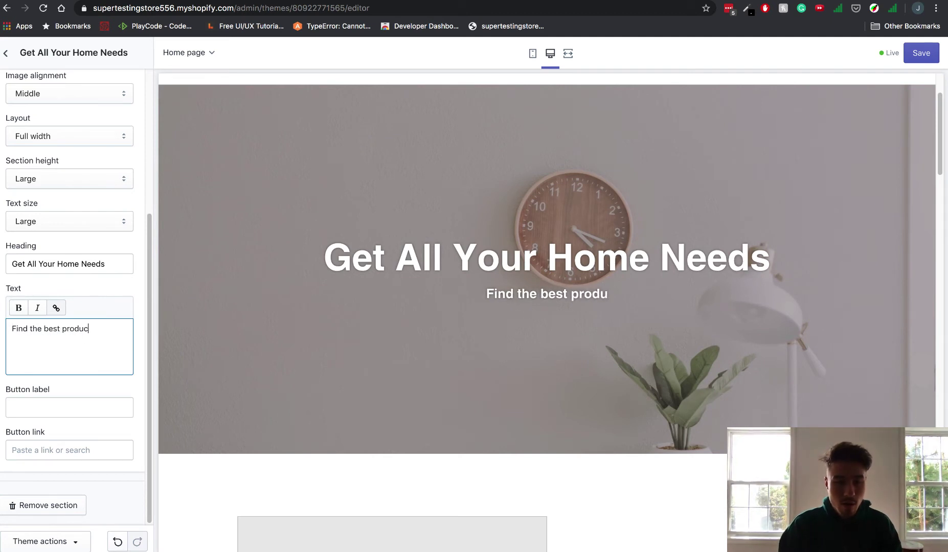
text(ts f)
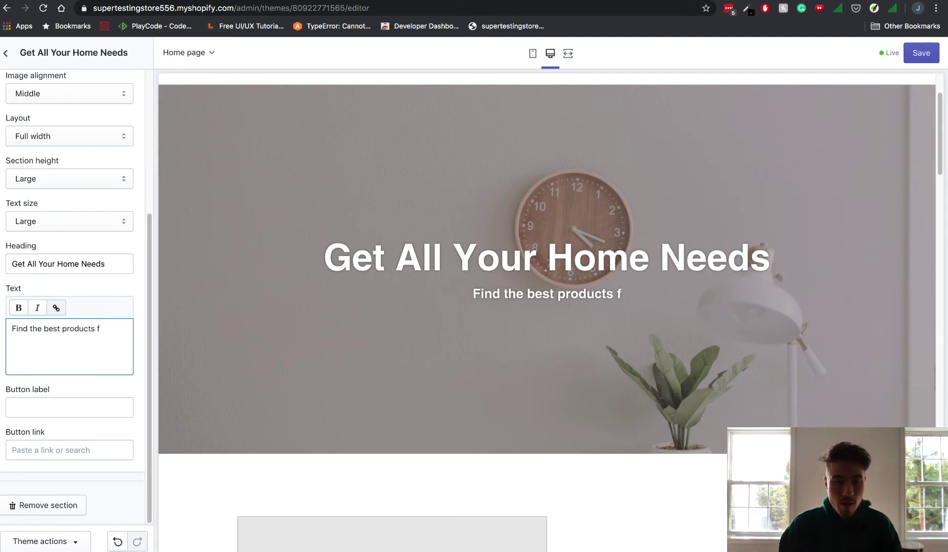
text(or your family )
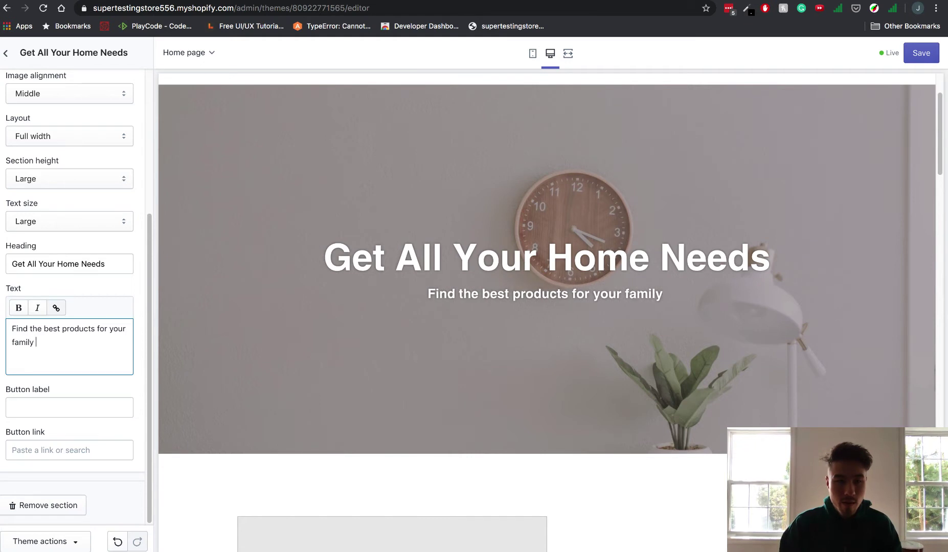
text(to improve lifet)
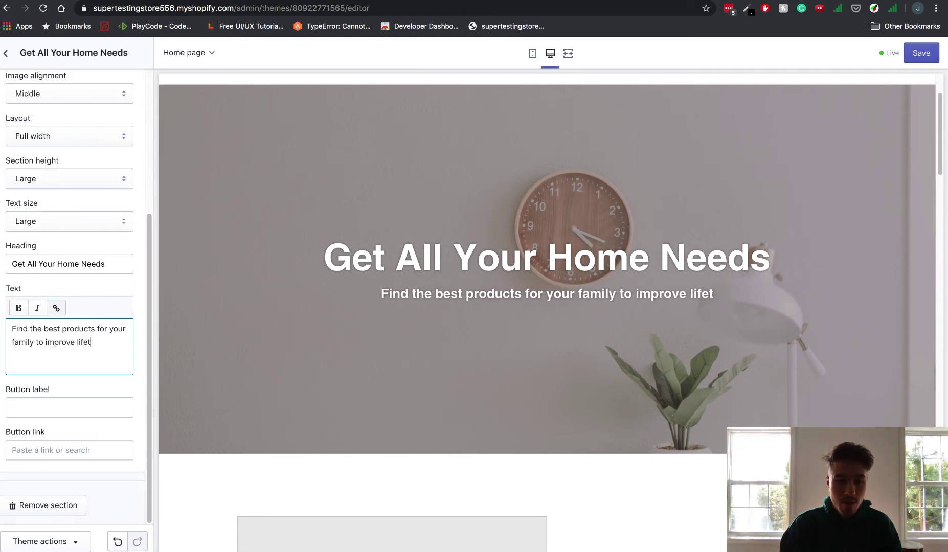
key(BackSpace)
text(style.)
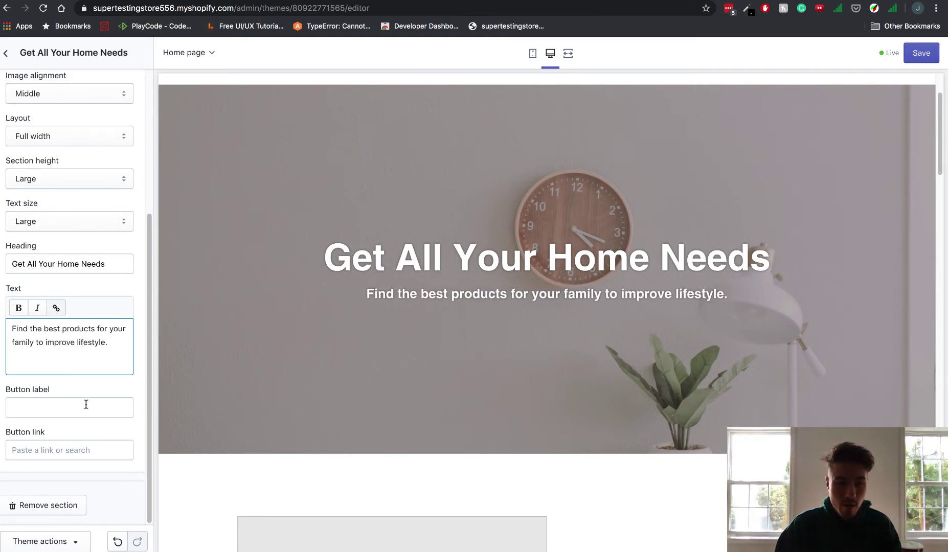
Give the overlay section a button labelled "Shop" that links to All Collections
click(85, 405)
text(ShopwN)
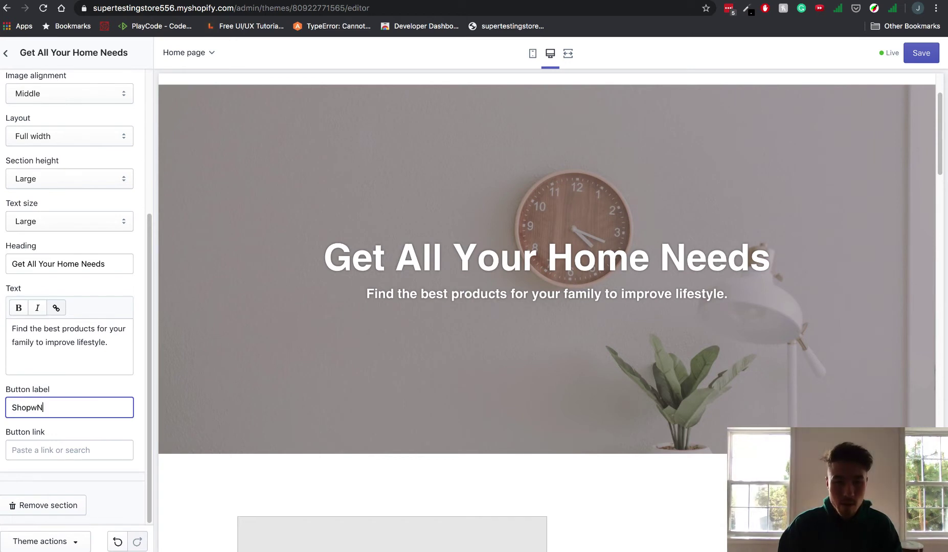
text(ow)
key(BackSpace)
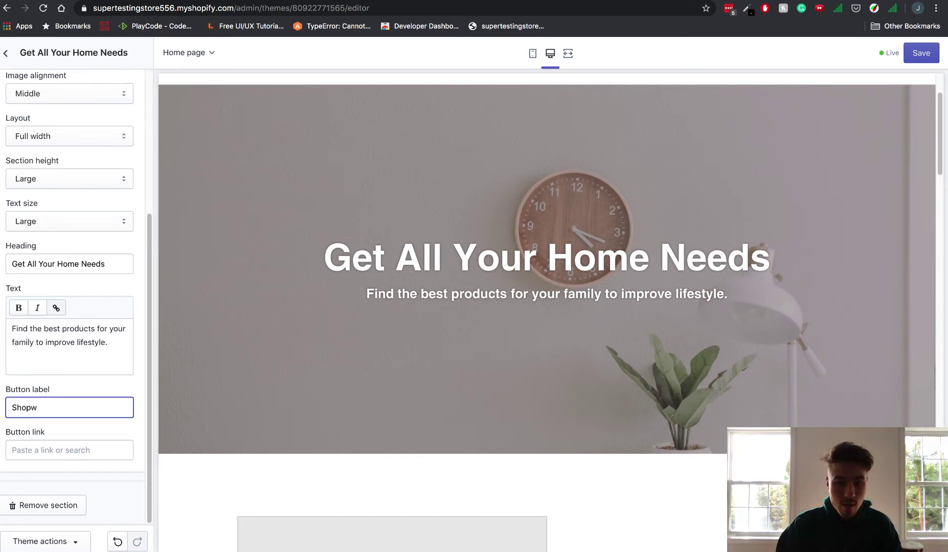
click(99, 446)
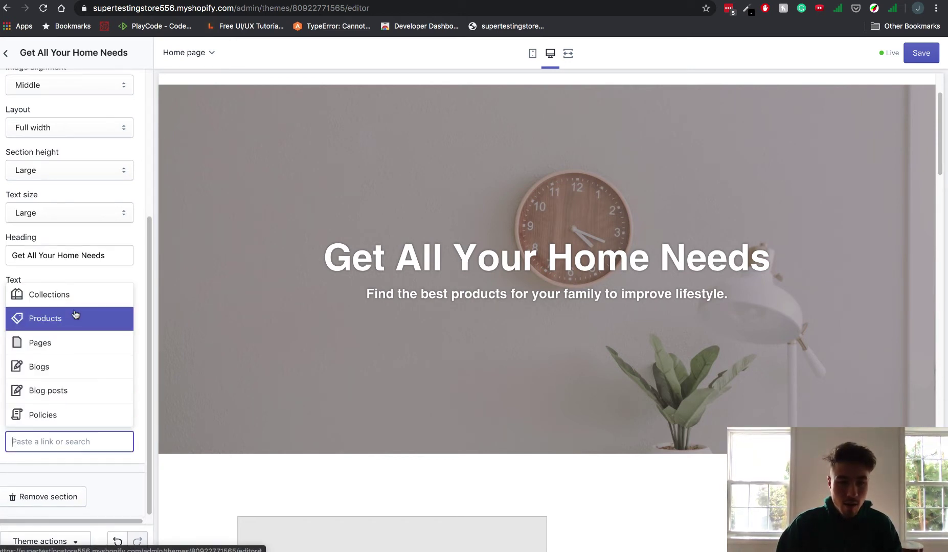
click(74, 317)
click(70, 381)
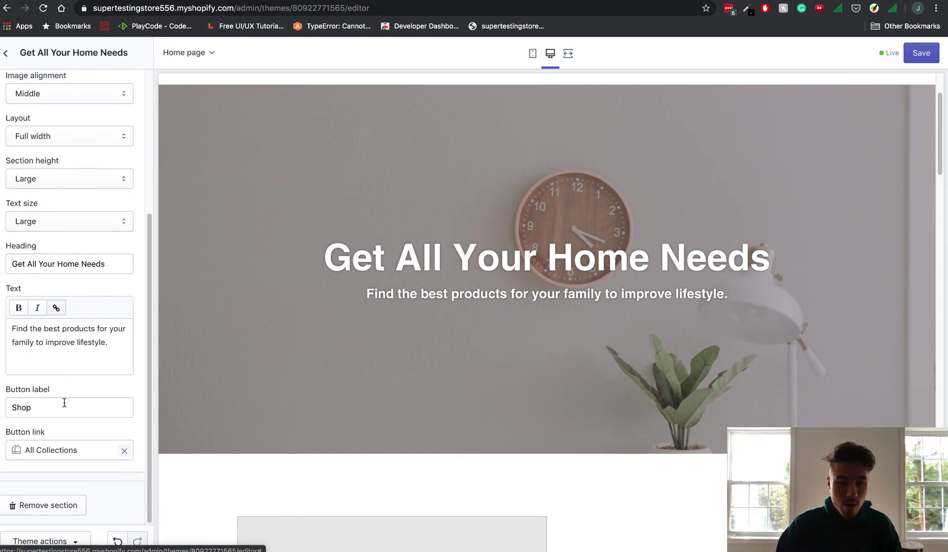
Look over the updated banner in the home page preview and return to the list of sections
scroll(637, 286, up, 2)
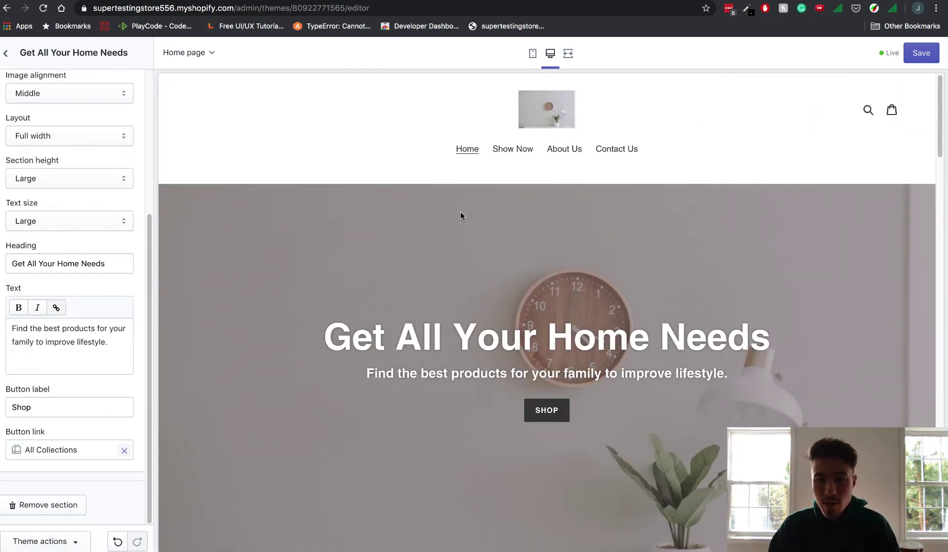
scroll(351, 259, down, 1)
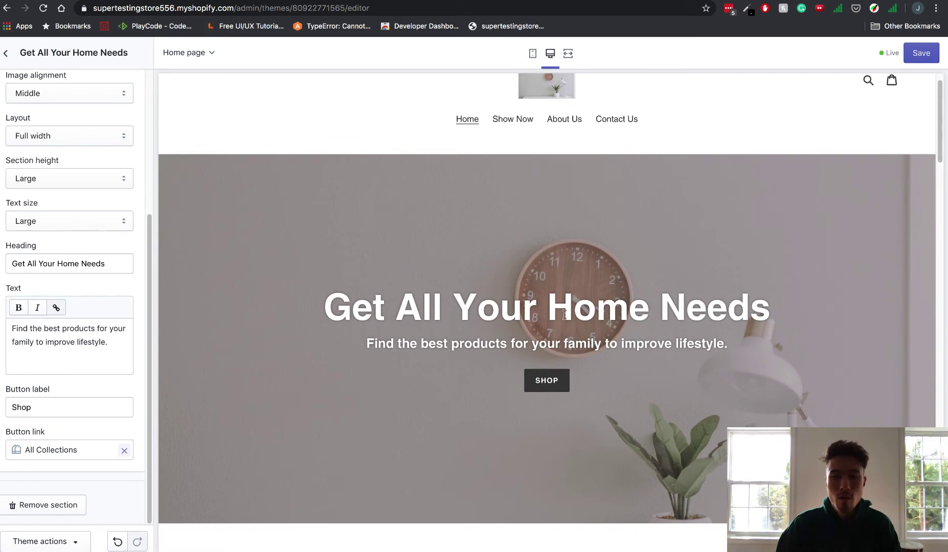
scroll(532, 215, down, 2)
scroll(558, 297, down, 3)
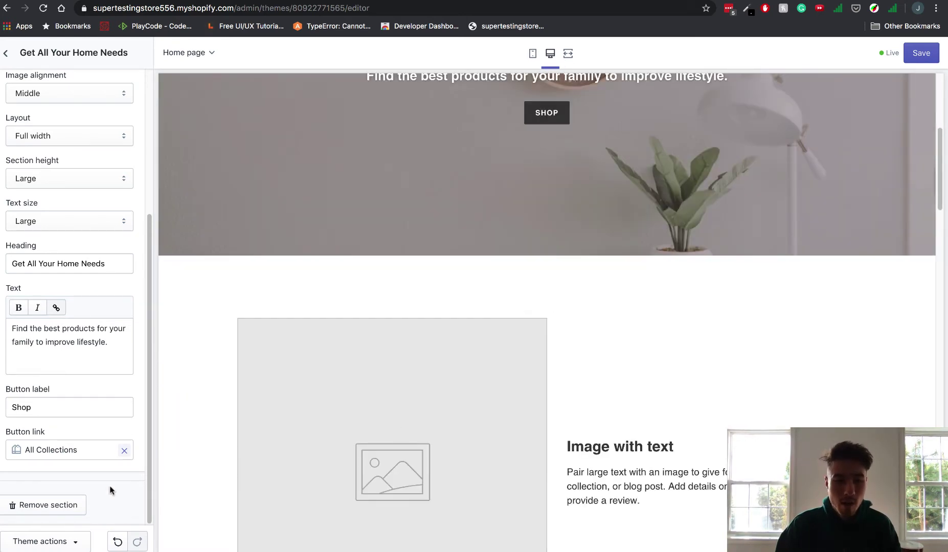
click(7, 54)
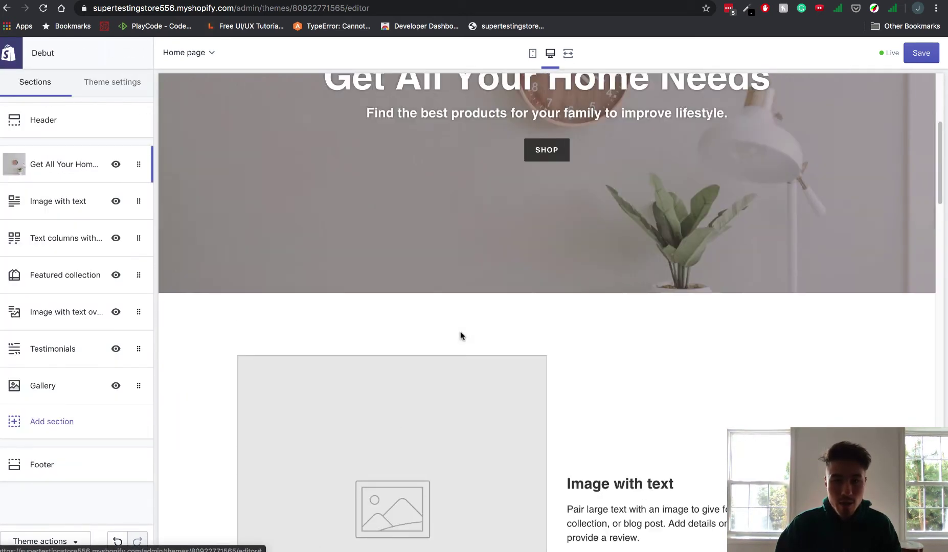
scroll(352, 424, up, 5)
scroll(669, 397, down, 1)
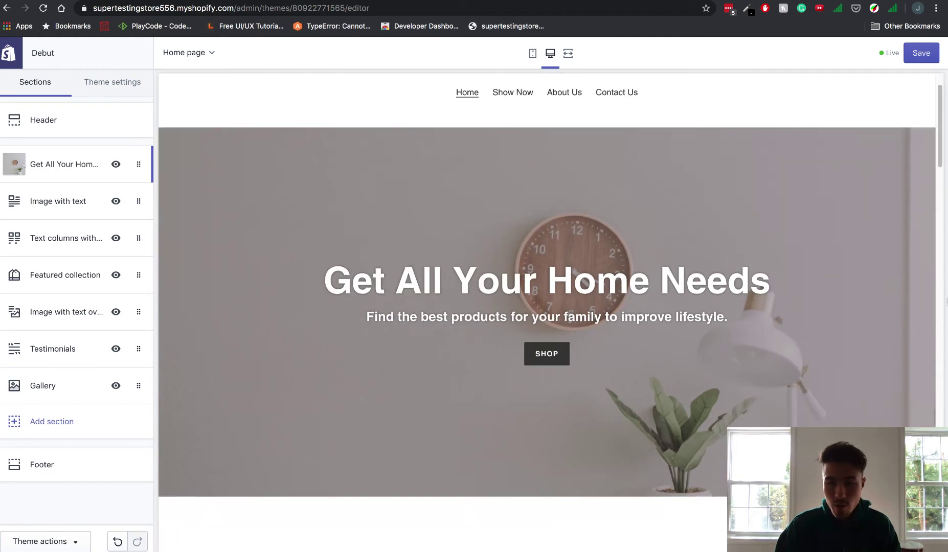
Check how the banner's heading, text and button lay out in the mobile preview and back in the desktop preview
click(533, 53)
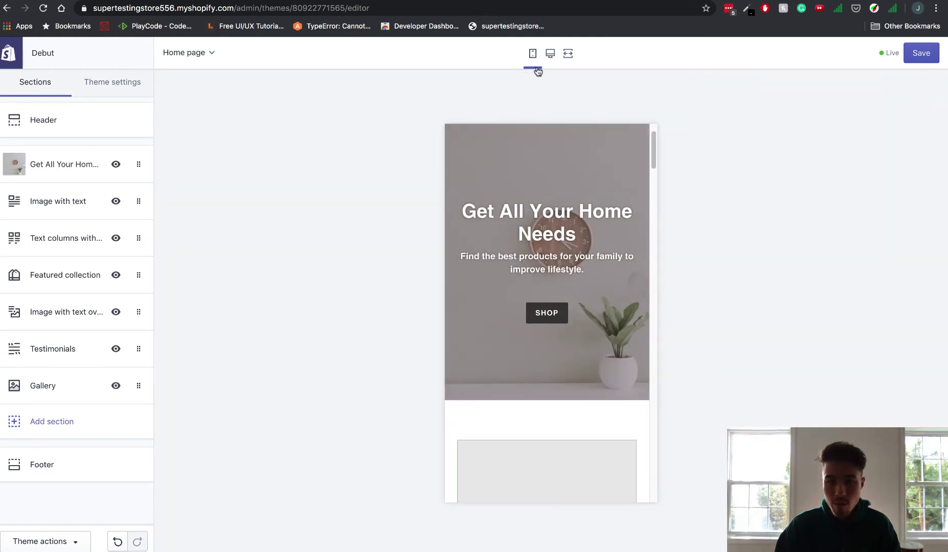
click(551, 53)
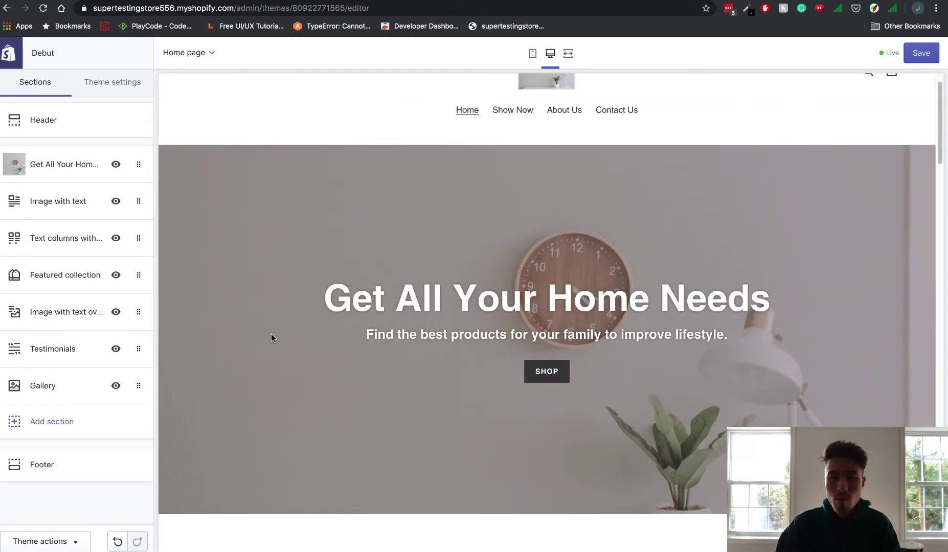
drag(350, 336, 739, 338)
drag(354, 302, 661, 302)
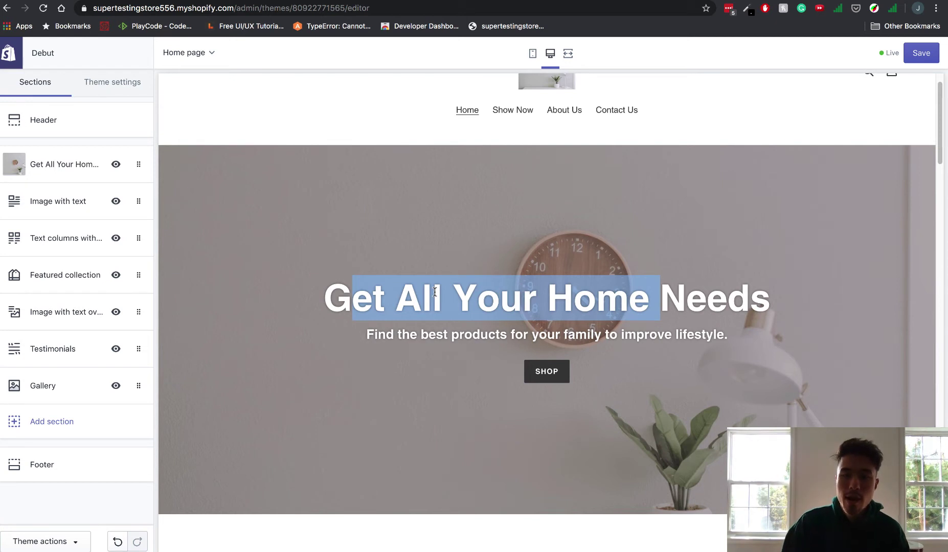
click(434, 177)
drag(433, 302, 672, 405)
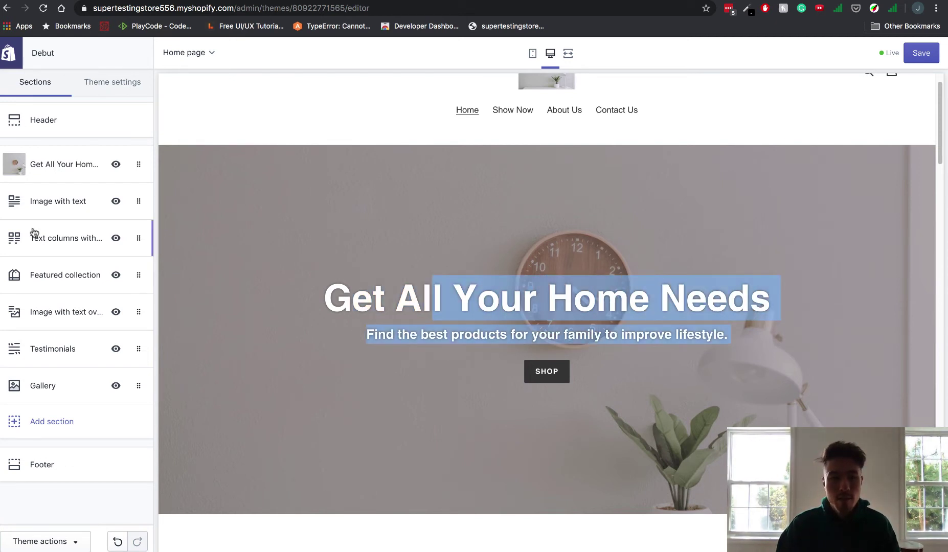
Hide the Image with text section below the banner, leaving the section list open
scroll(268, 301, down, 1)
scroll(268, 300, down, 10)
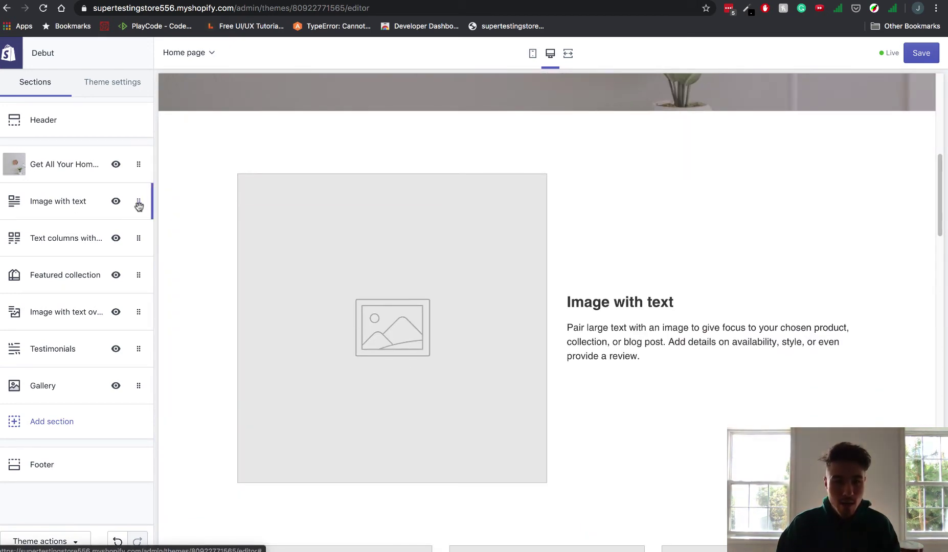
click(115, 201)
click(103, 202)
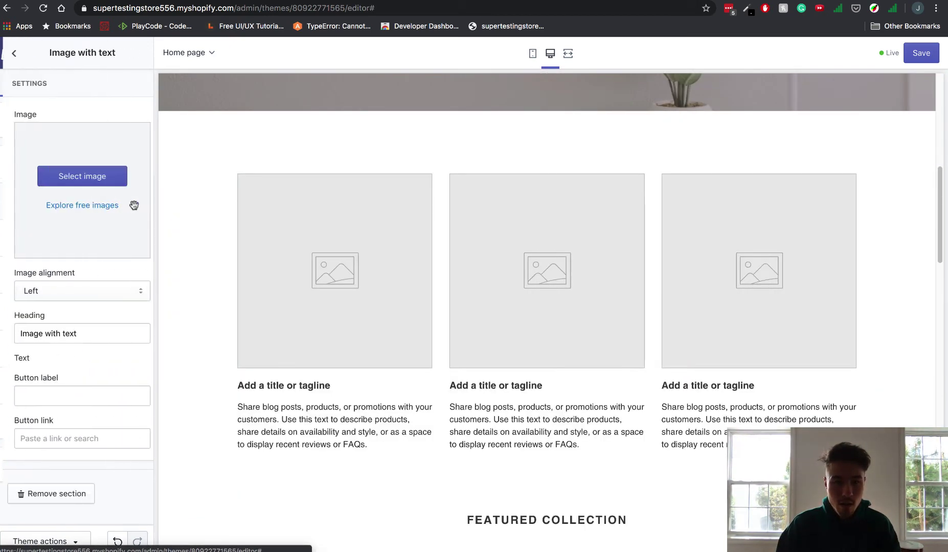
click(9, 54)
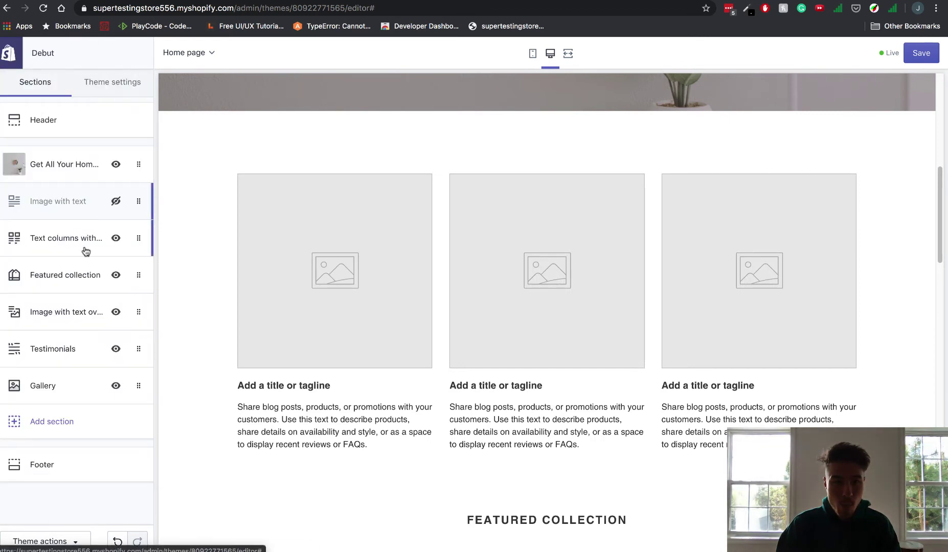
Review the home page sections below the banner and hide the Image with text overlay section under the featured collection
scroll(233, 252, up, 2)
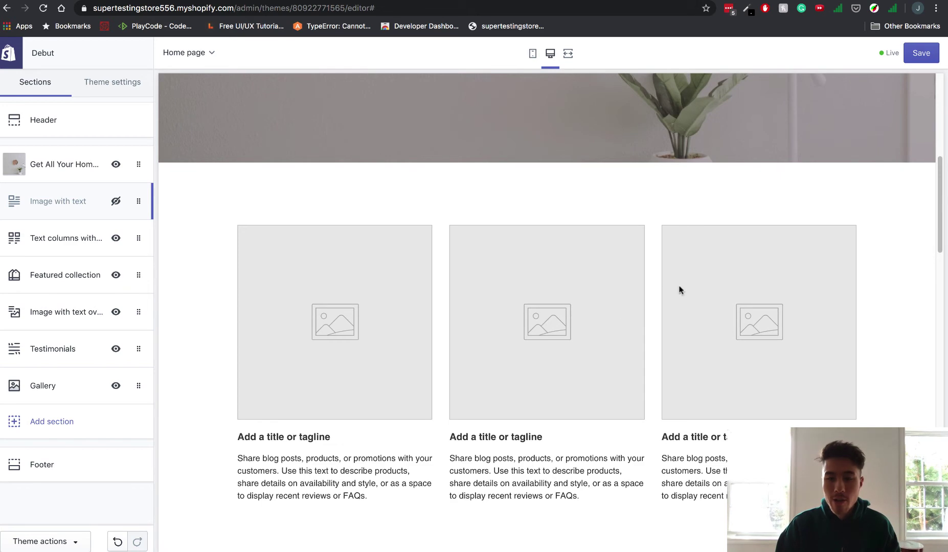
scroll(679, 290, down, 10)
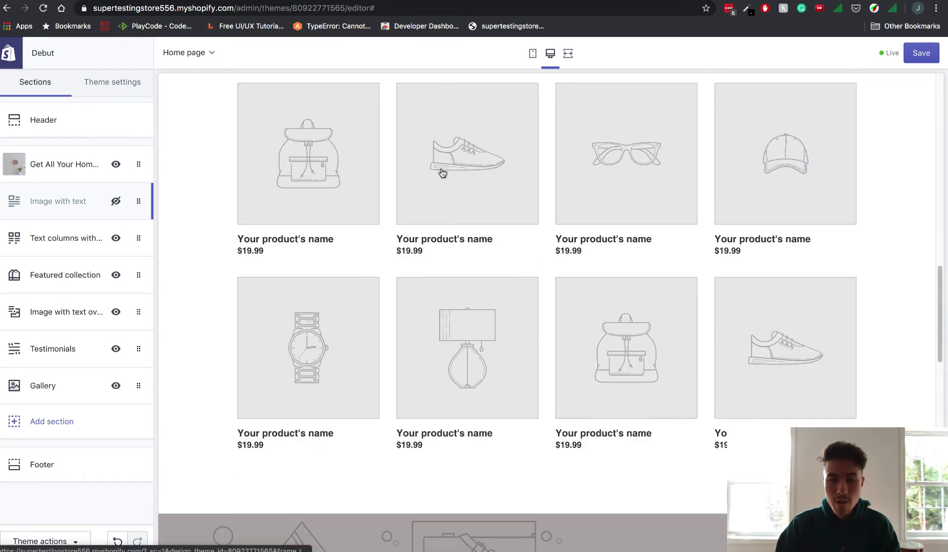
scroll(617, 334, down, 8)
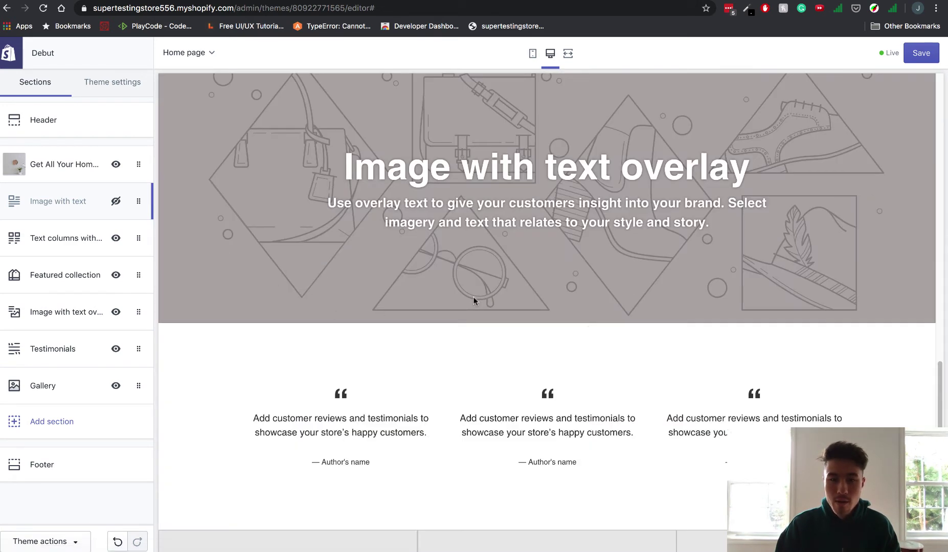
click(116, 312)
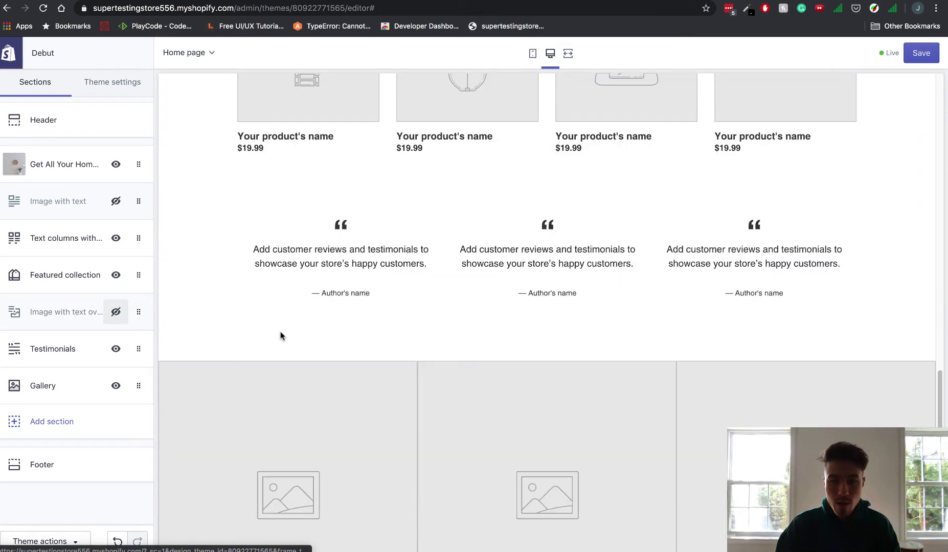
Move the Gallery section up in the section order so it sits directly above Featured collection
scroll(251, 256, down, 3)
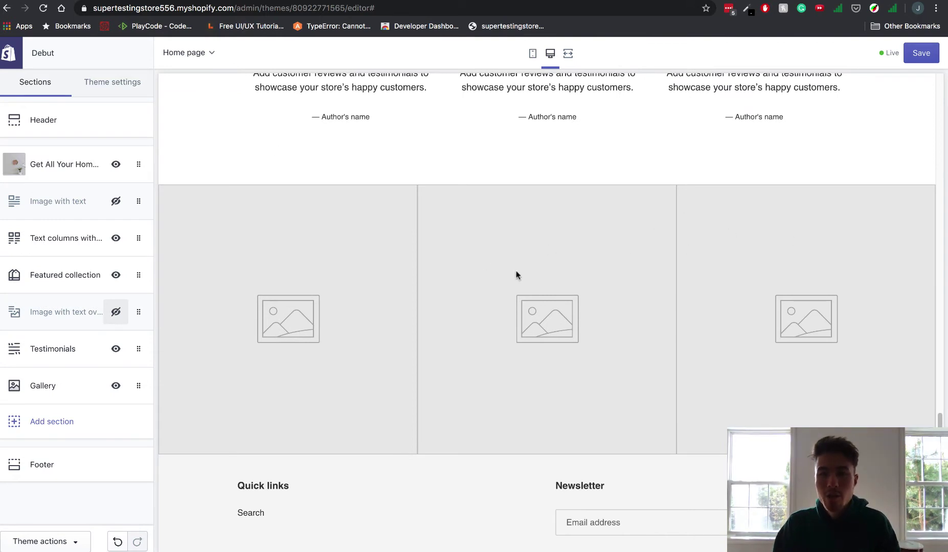
scroll(419, 289, up, 3)
scroll(417, 291, down, 2)
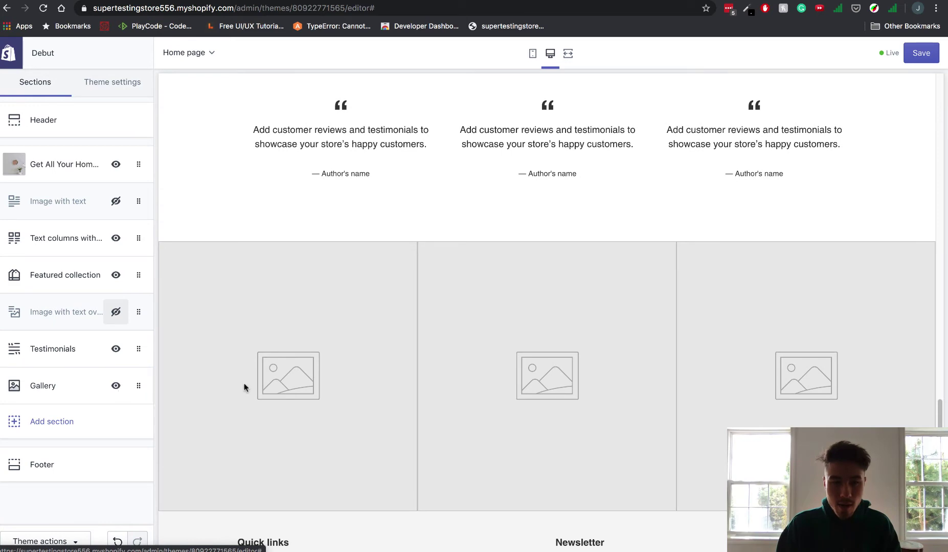
scroll(244, 384, up, 15)
scroll(244, 383, down, 20)
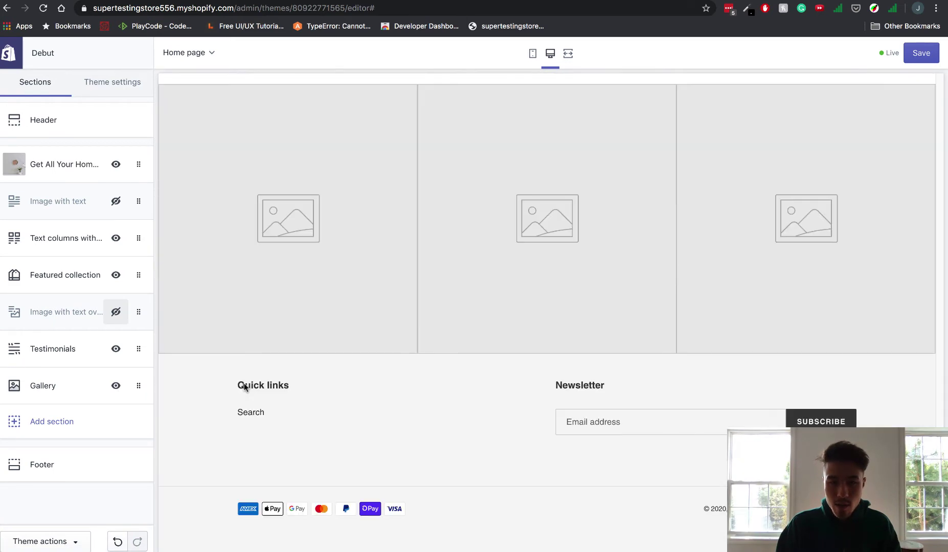
scroll(244, 387, up, 12)
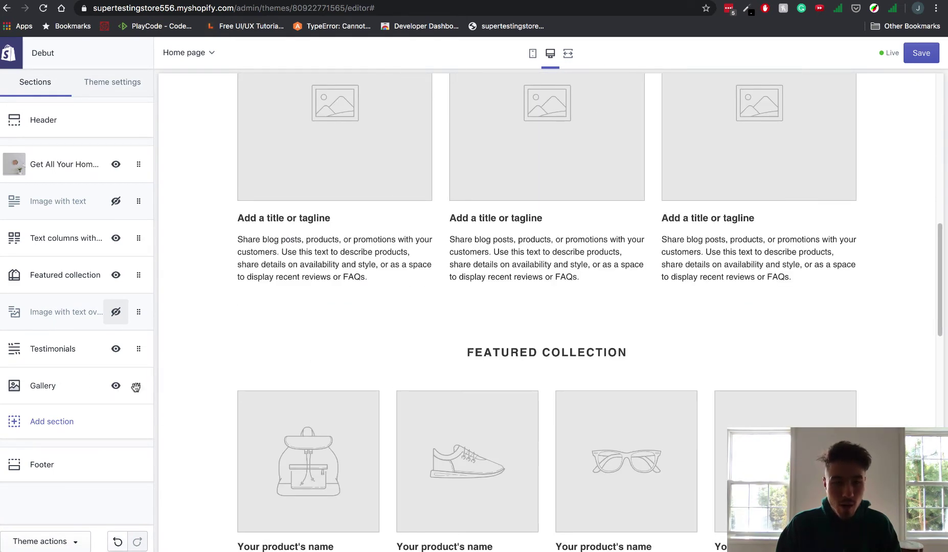
drag(140, 383, 141, 265)
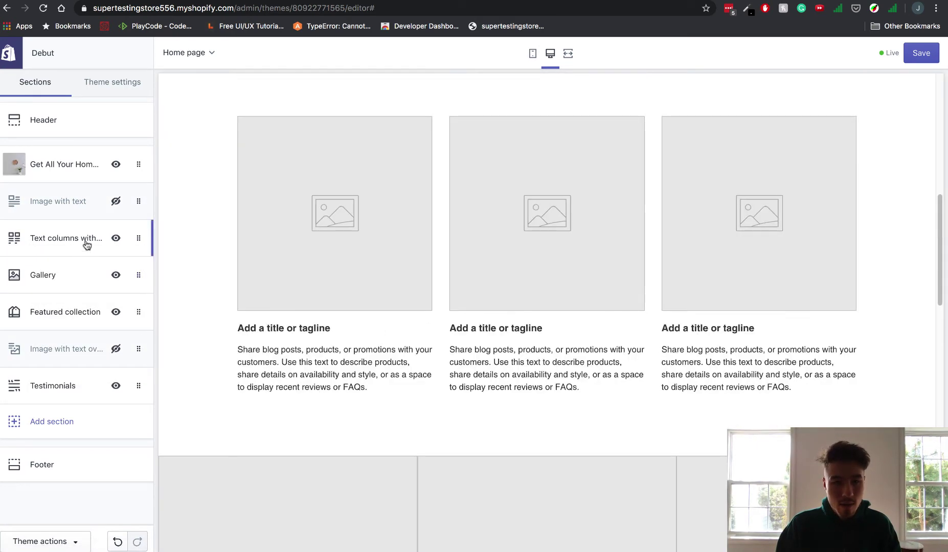
Hide the Text columns with images section and check how the gallery looks directly beneath the banner
click(116, 239)
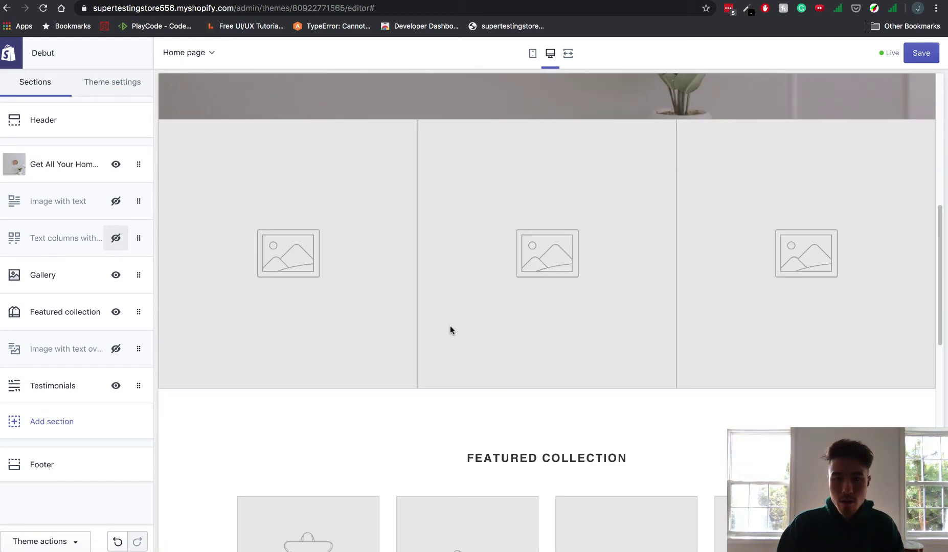
scroll(450, 326, down, 4)
scroll(448, 202, up, 7)
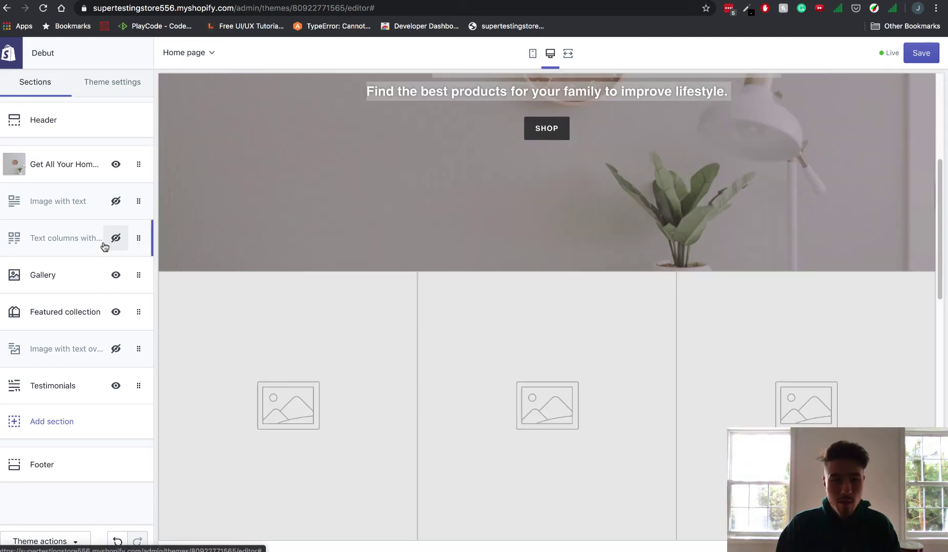
click(75, 245)
click(9, 54)
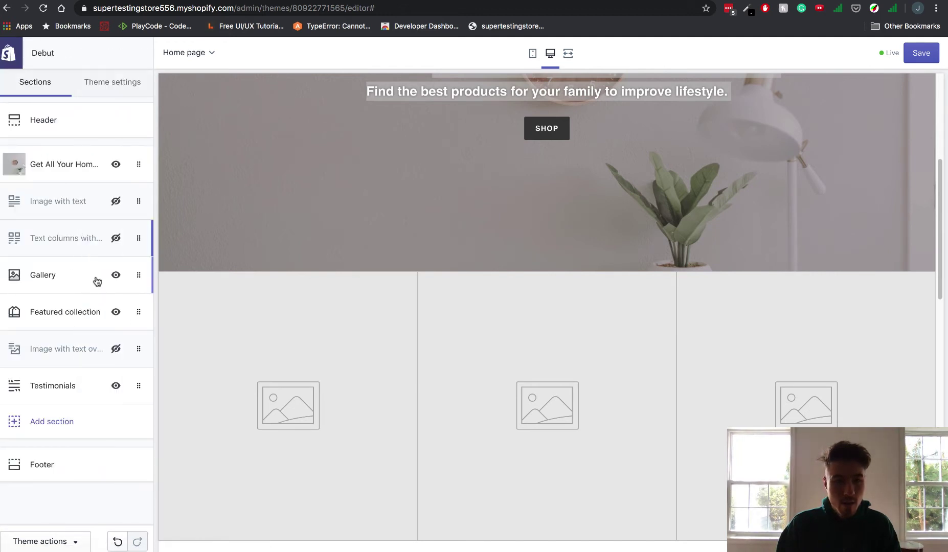
Set the Gallery section's height to Large and return to the list of sections
click(79, 275)
click(60, 201)
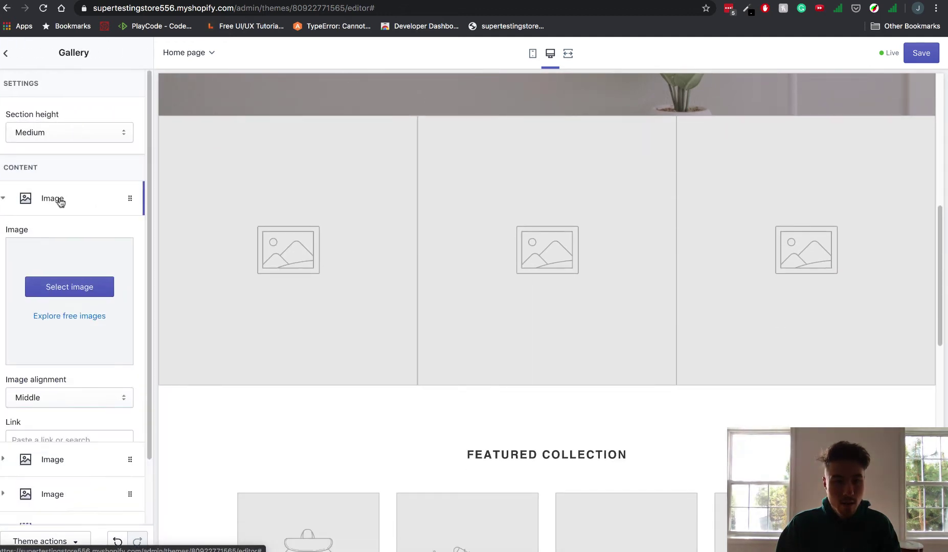
click(60, 201)
click(79, 132)
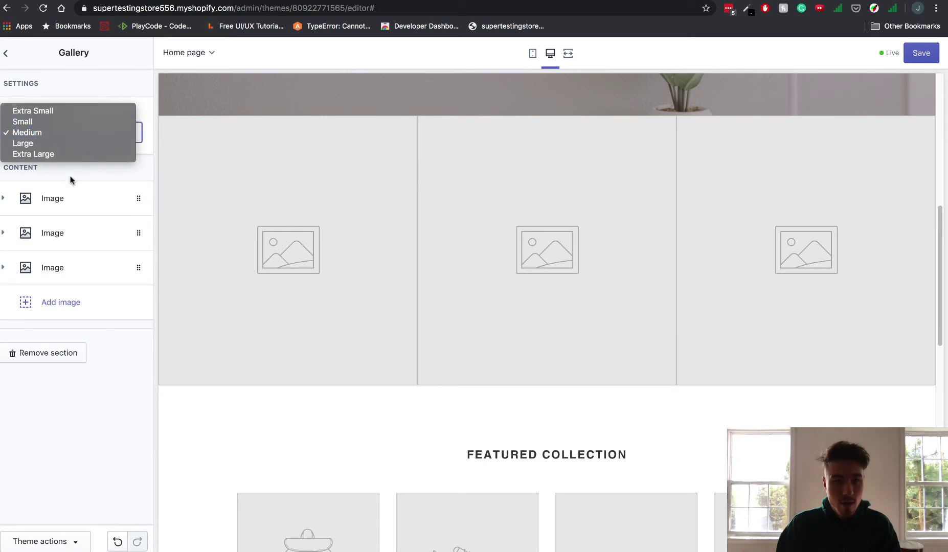
click(77, 146)
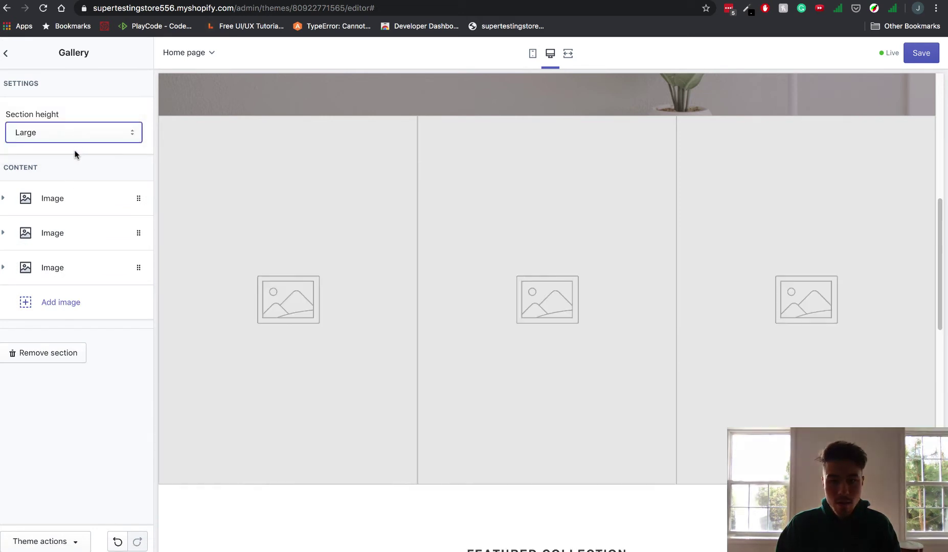
click(4, 48)
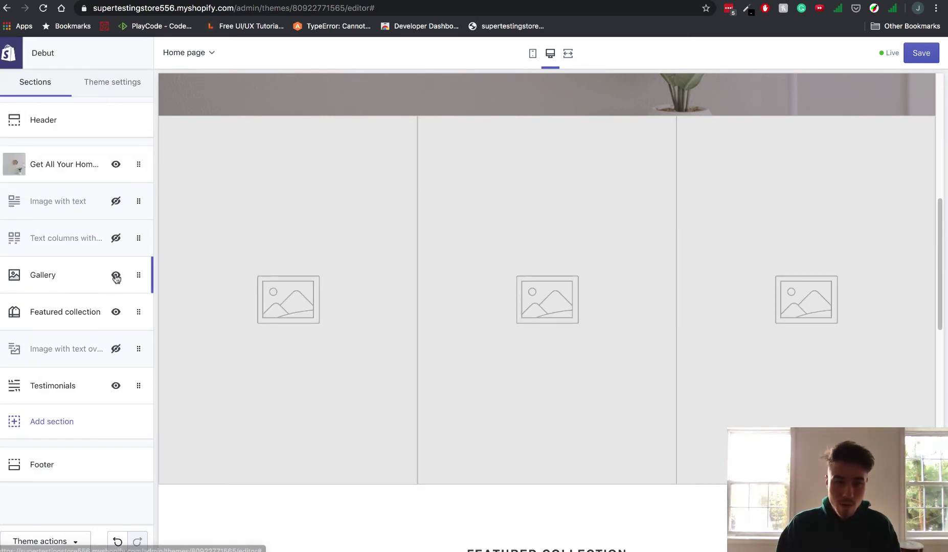
Hide the Gallery section and show the Text columns with images section again
click(116, 275)
click(115, 241)
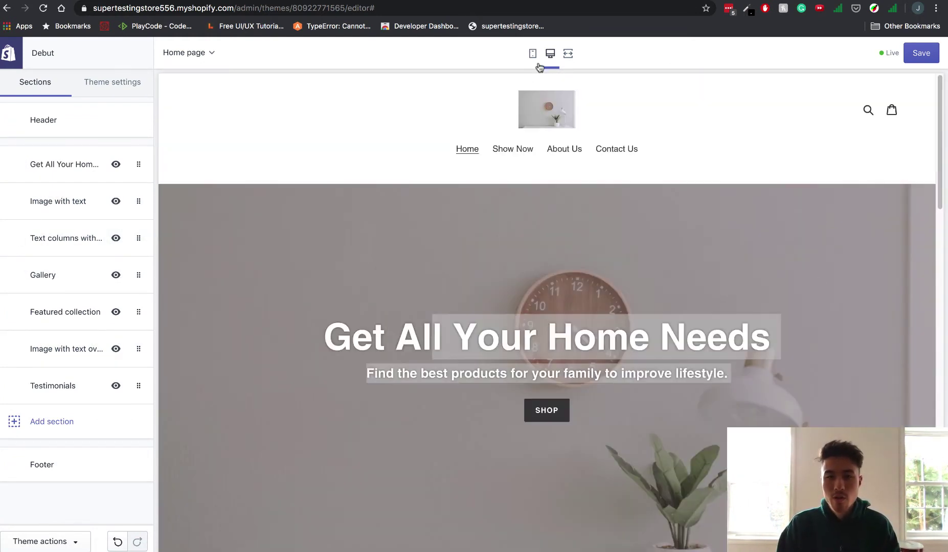
Check the text columns, featured collection and testimonial slider in the mobile preview, then return to the desktop preview
click(532, 53)
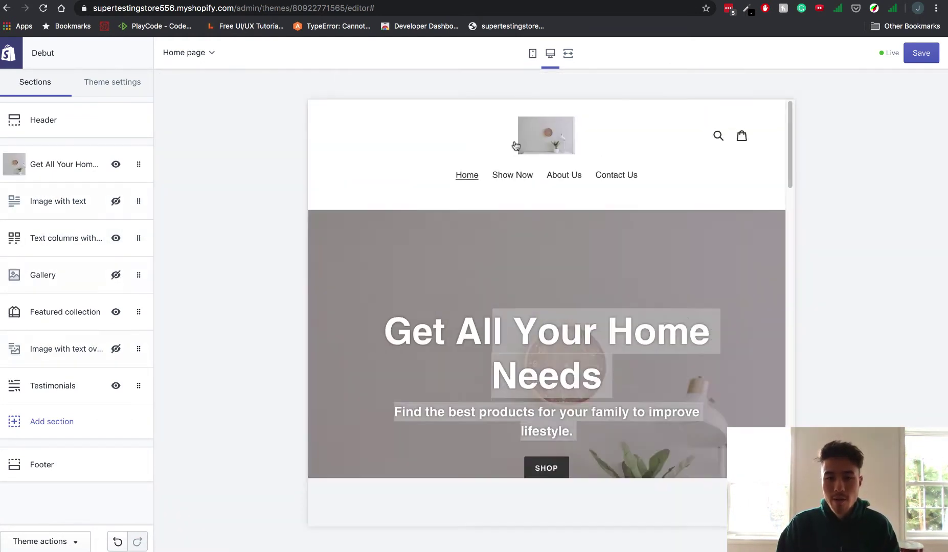
scroll(519, 333, down, 5)
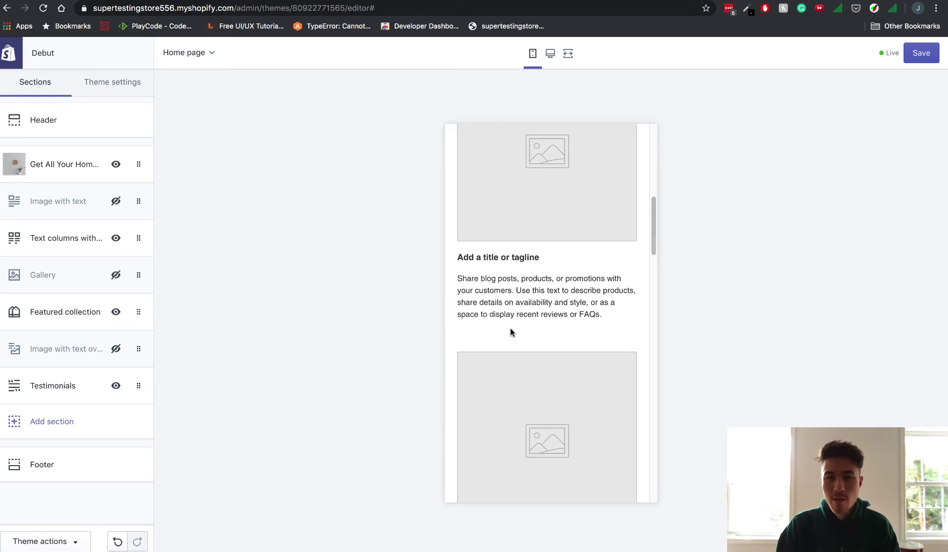
scroll(511, 332, down, 15)
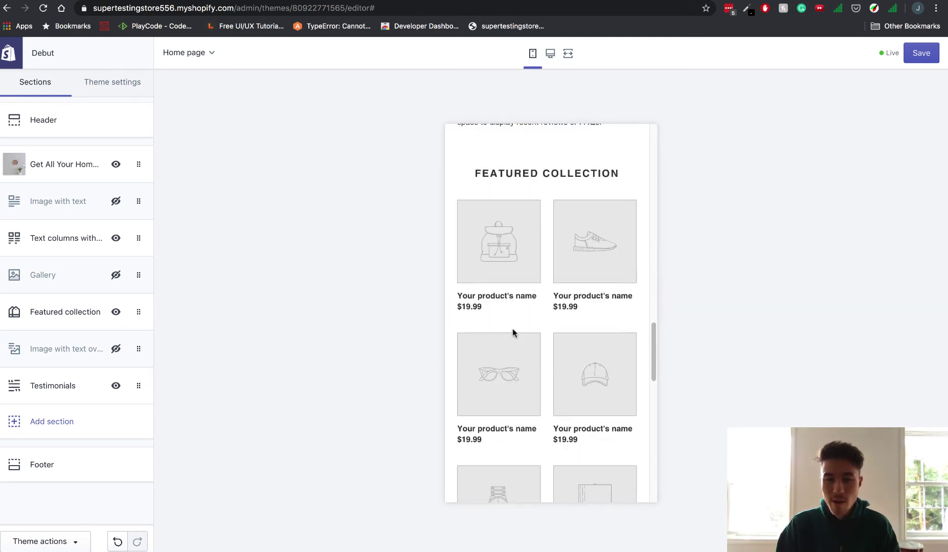
scroll(512, 330, down, 10)
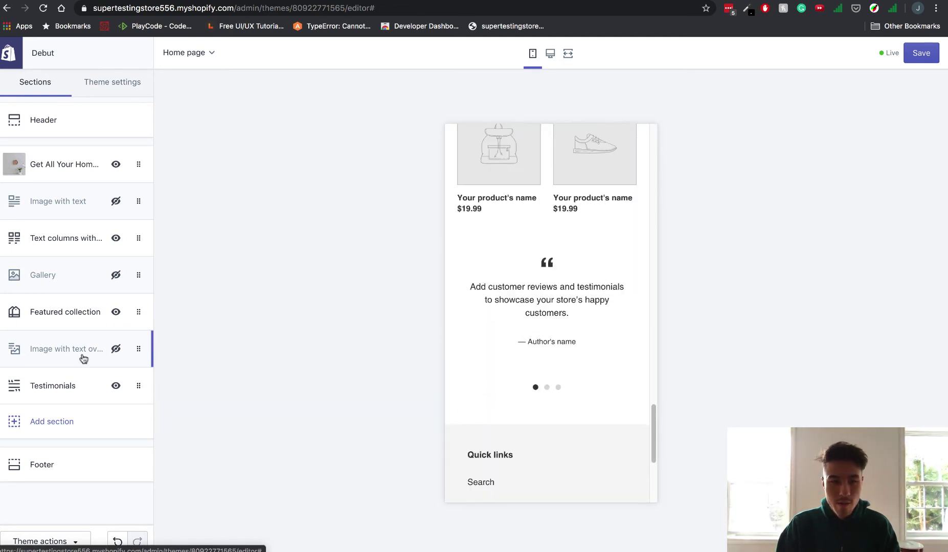
drag(559, 340, 468, 325)
drag(555, 298, 495, 294)
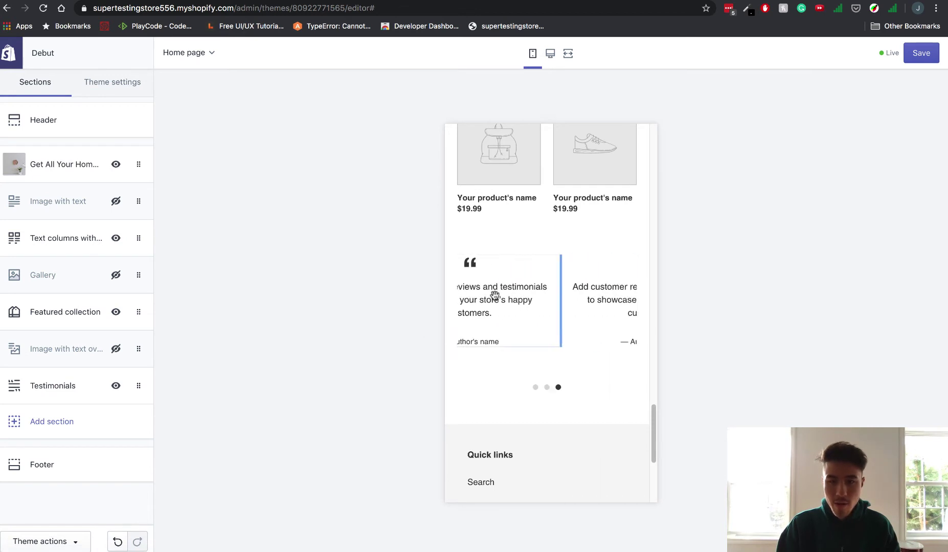
scroll(543, 300, up, 1)
scroll(543, 299, up, 20)
click(550, 57)
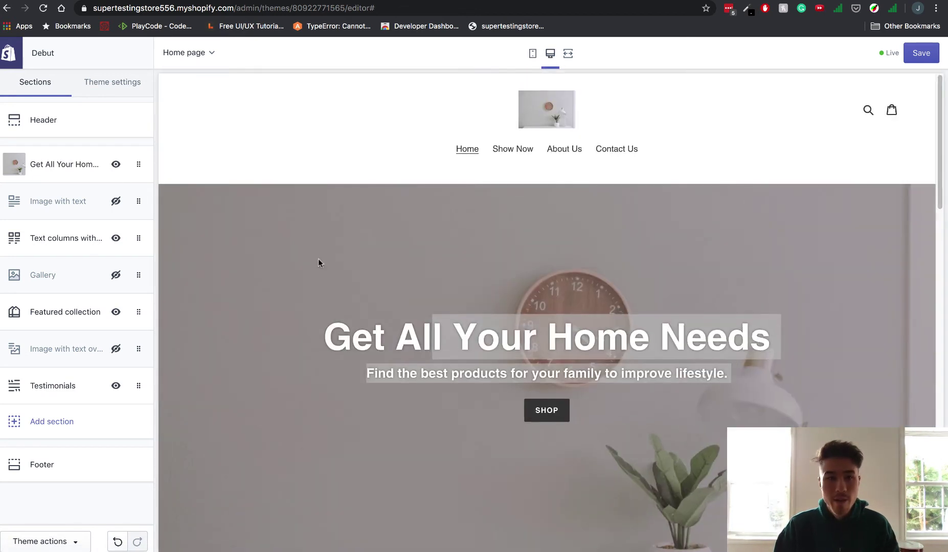
Assign the Home page collection to the Featured collection section and return to the list of sections
click(74, 317)
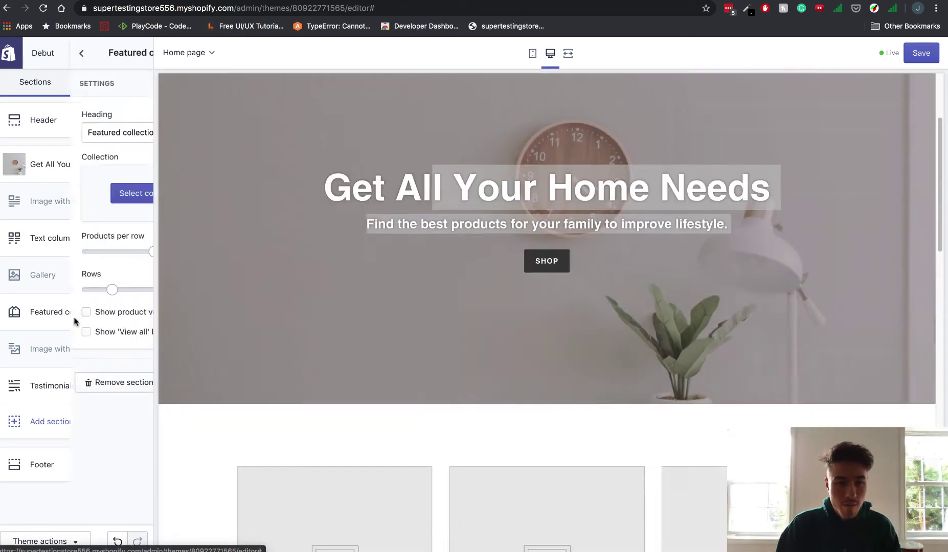
click(74, 193)
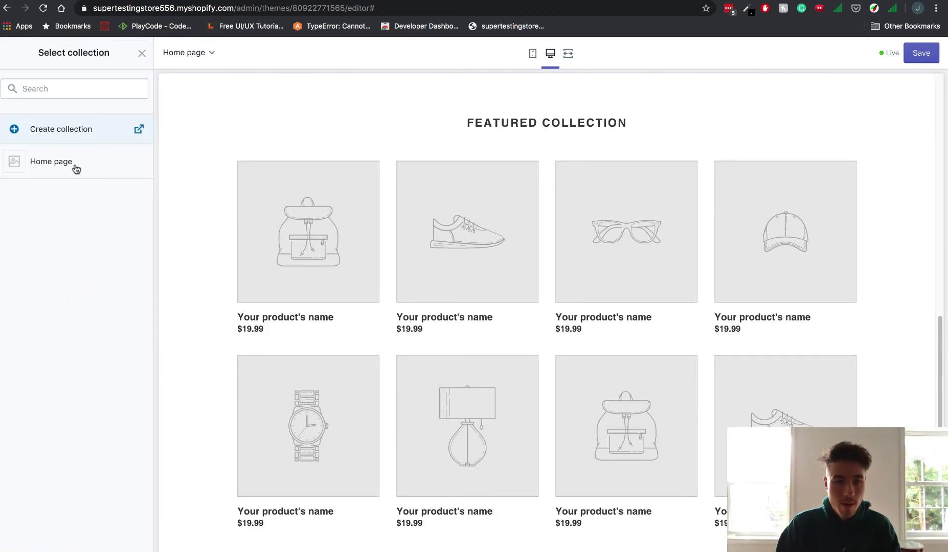
click(75, 165)
click(134, 546)
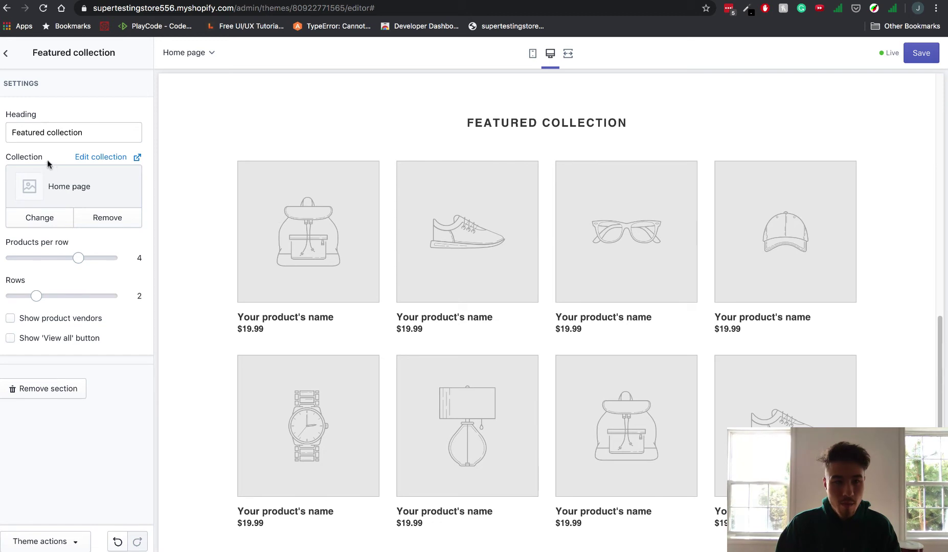
click(7, 54)
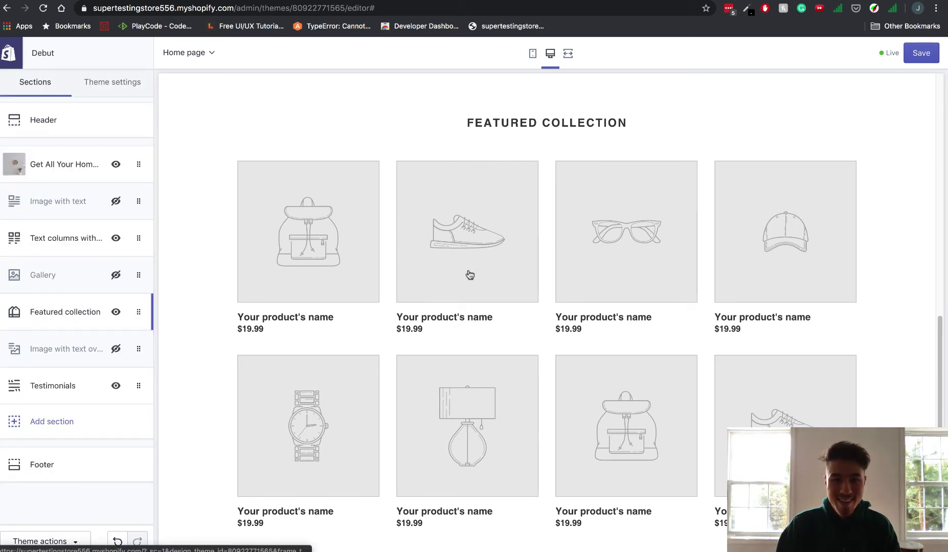
In the Text columns with images section, set the first column's heading to "Kitchen Products" and clear its text
scroll(389, 324, up, 5)
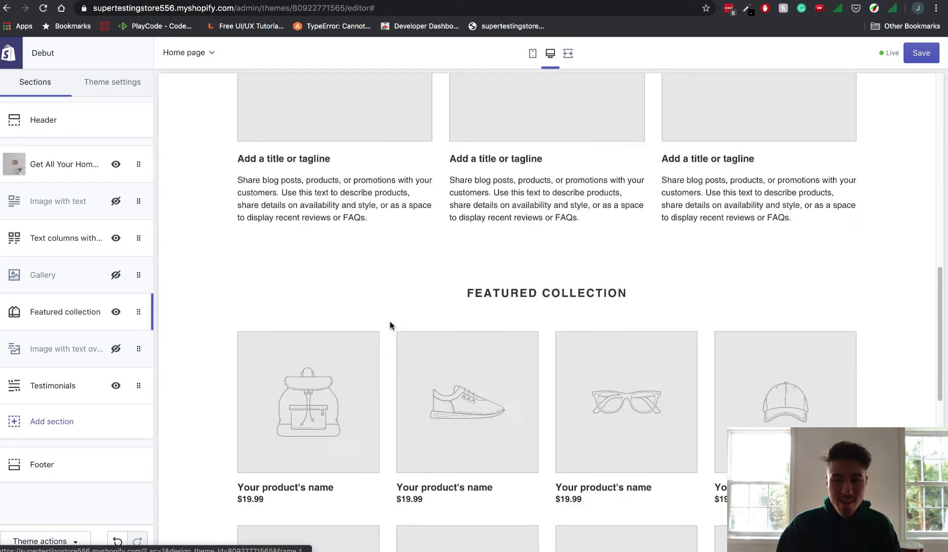
click(51, 236)
click(54, 246)
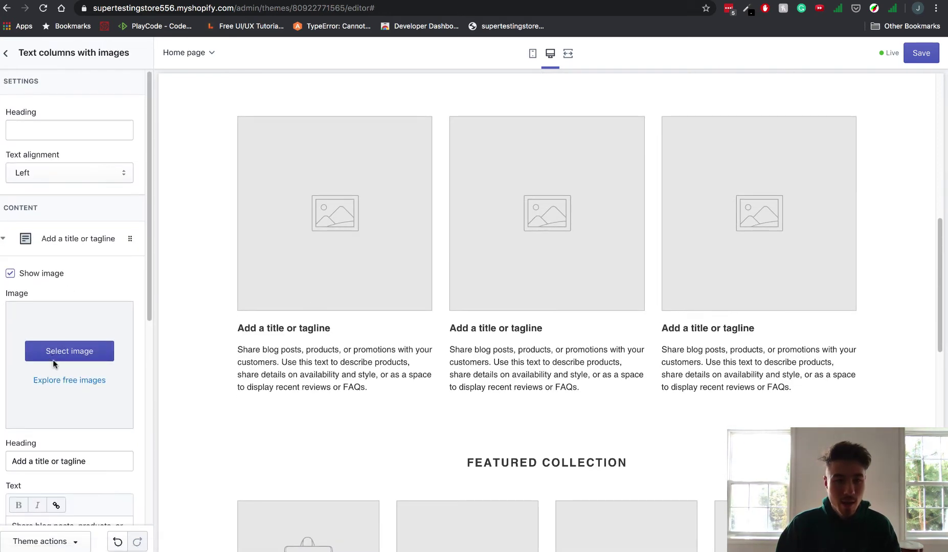
scroll(55, 399, down, 2)
triple_click(55, 420)
text(K)
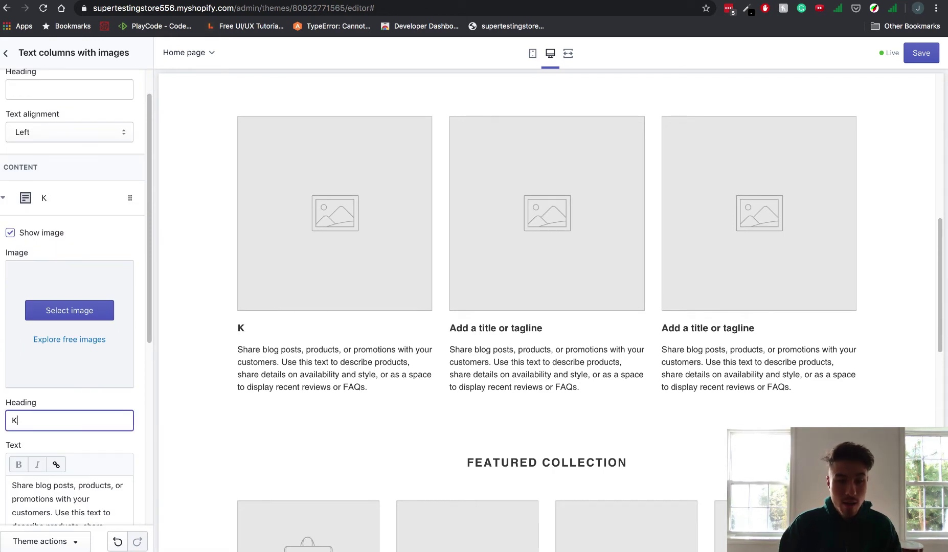
text(itchen Products)
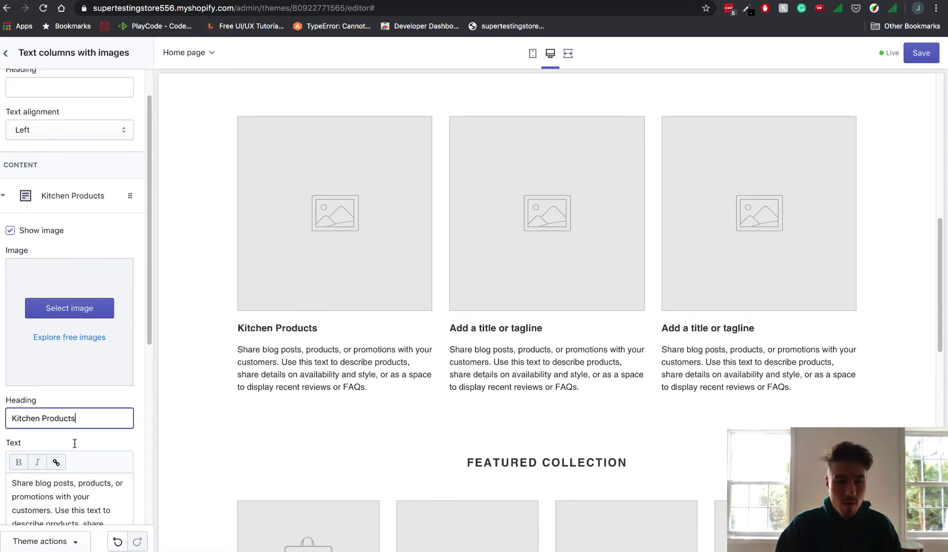
scroll(74, 442, down, 1)
drag(13, 486, 78, 502)
key(BackSpace)
scroll(94, 454, down, 2)
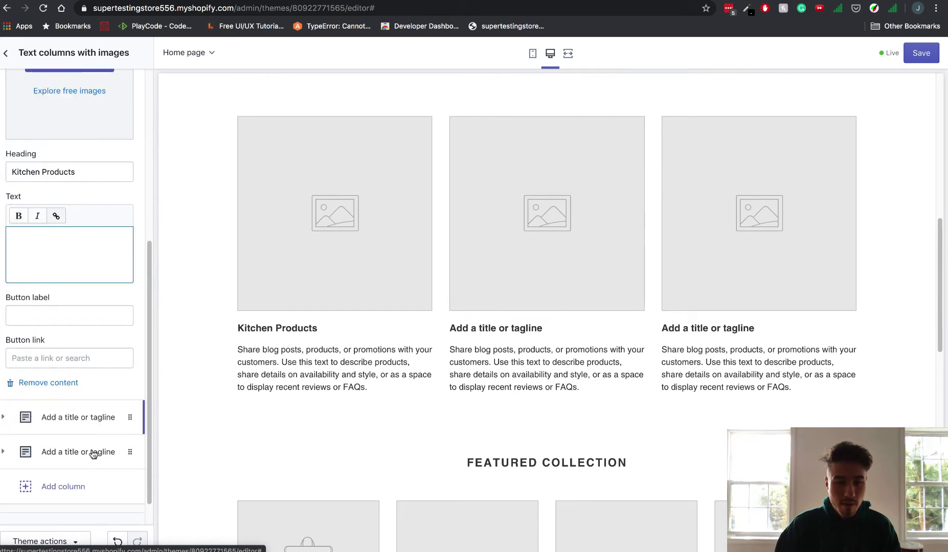
Set the second column's heading to "Bedroom Products" and clear its text
click(62, 418)
triple_click(82, 277)
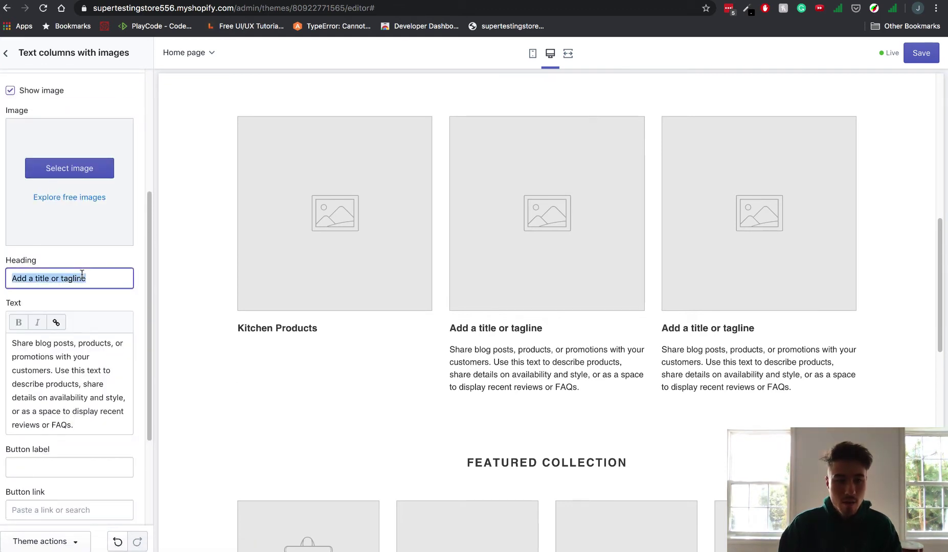
text(Bedroom Products)
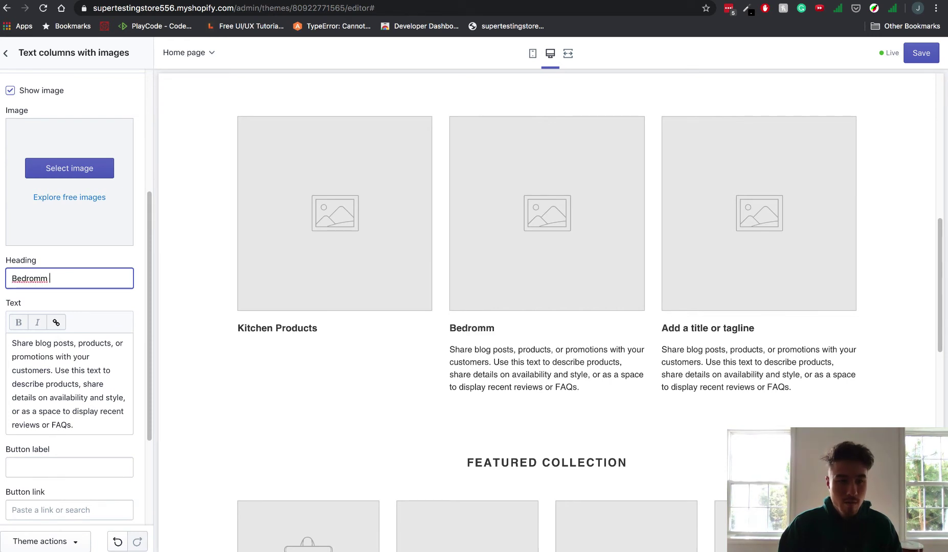
click(108, 341)
key(ctrl+a)
key(BackSpace)
scroll(61, 409, down, 1)
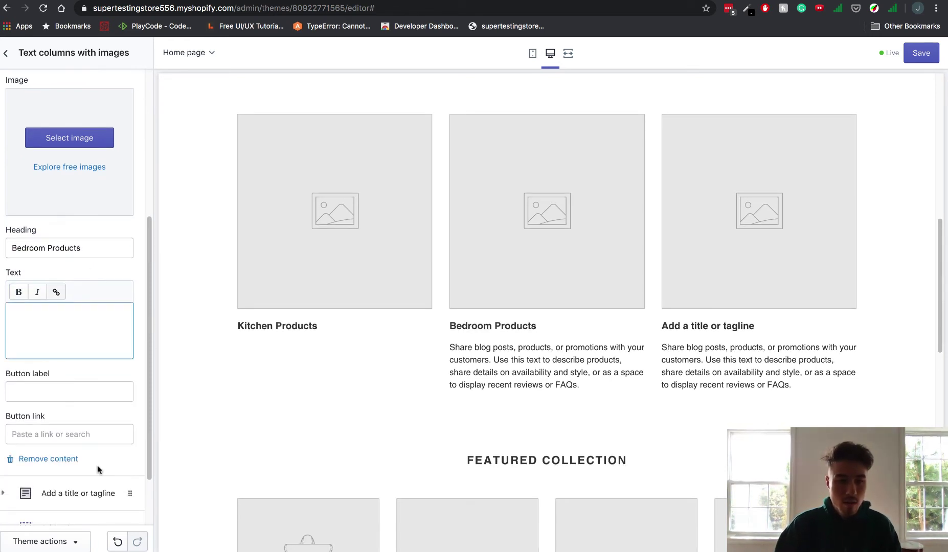
Set the third column's heading to "Outdoor" and clear its text
click(62, 491)
key(ctrl+a)
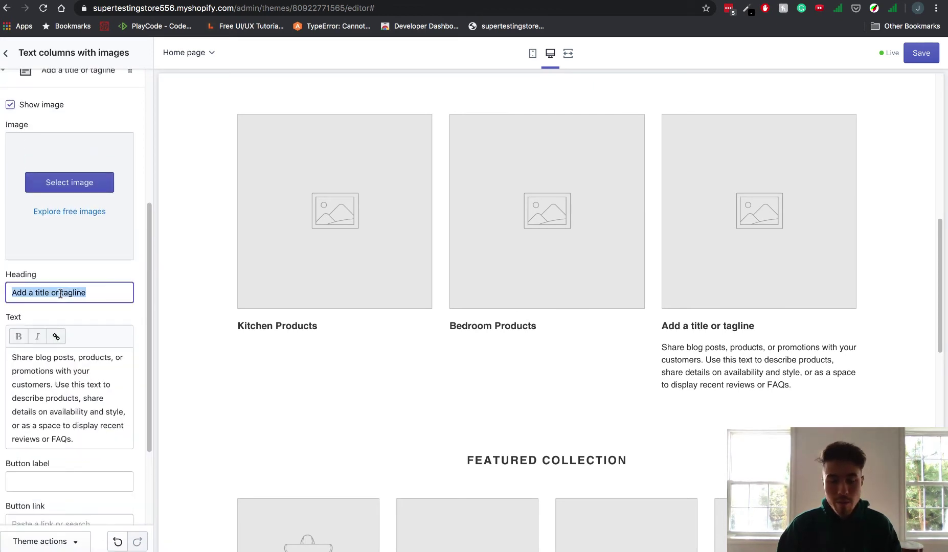
text(Gar)
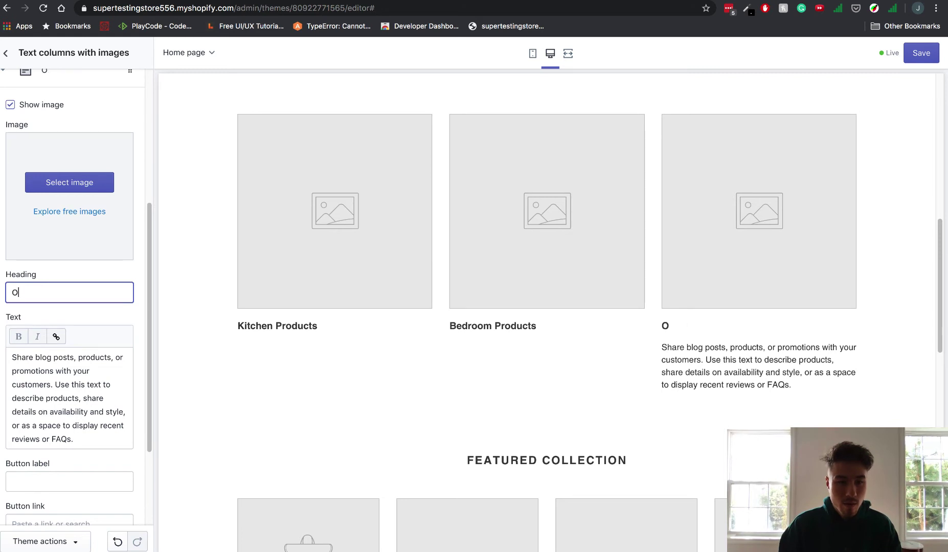
click(96, 346)
key(ctrl+a)
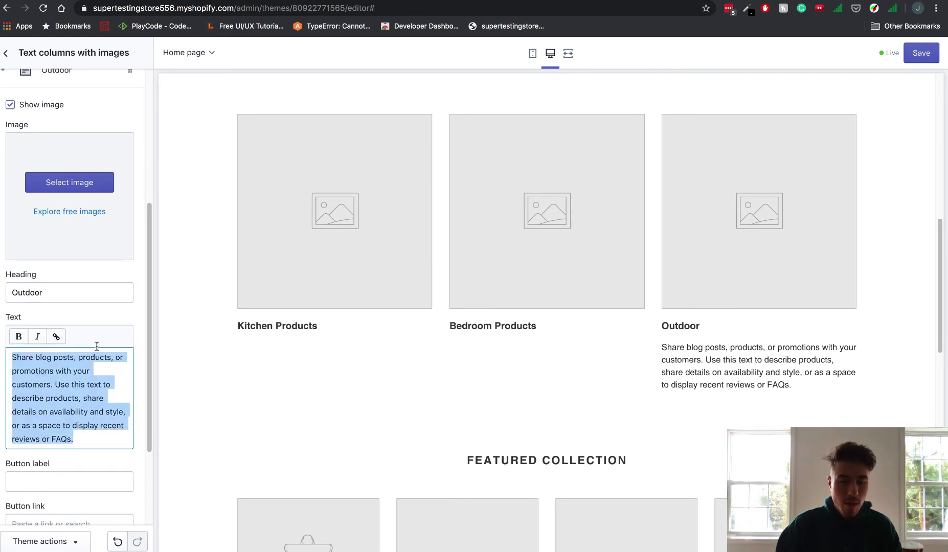
key(BackSpace)
Give the Outdoor column a button labelled "Shop" that links to All Collections
scroll(70, 382, down, 2)
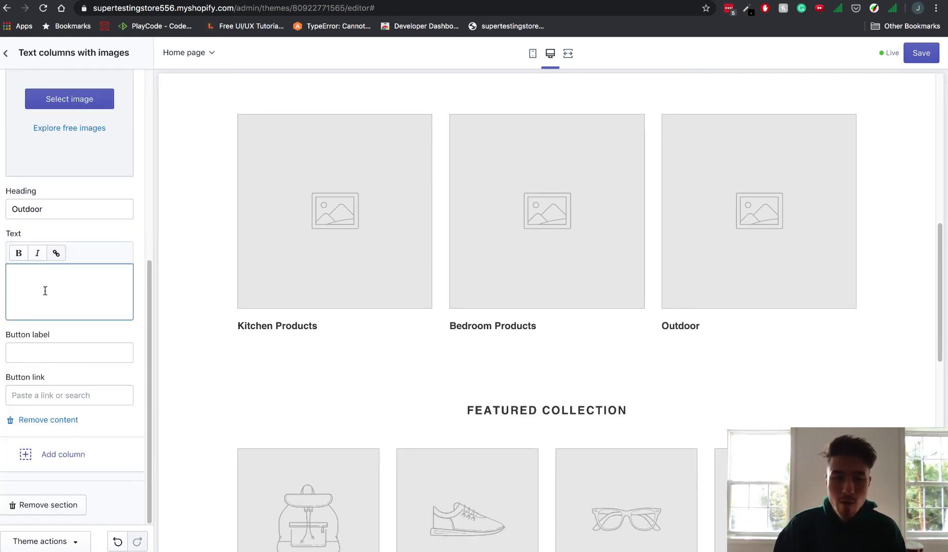
click(48, 356)
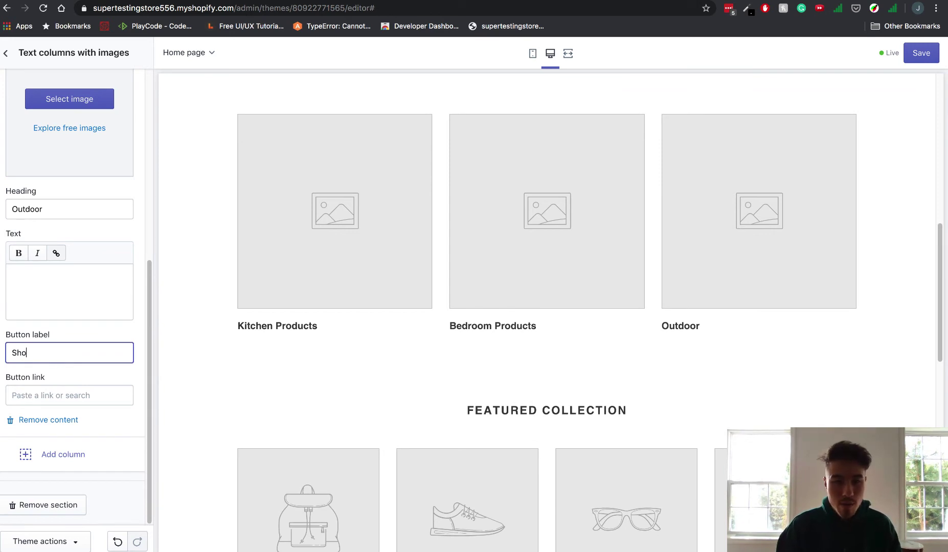
scroll(45, 405, up, 1)
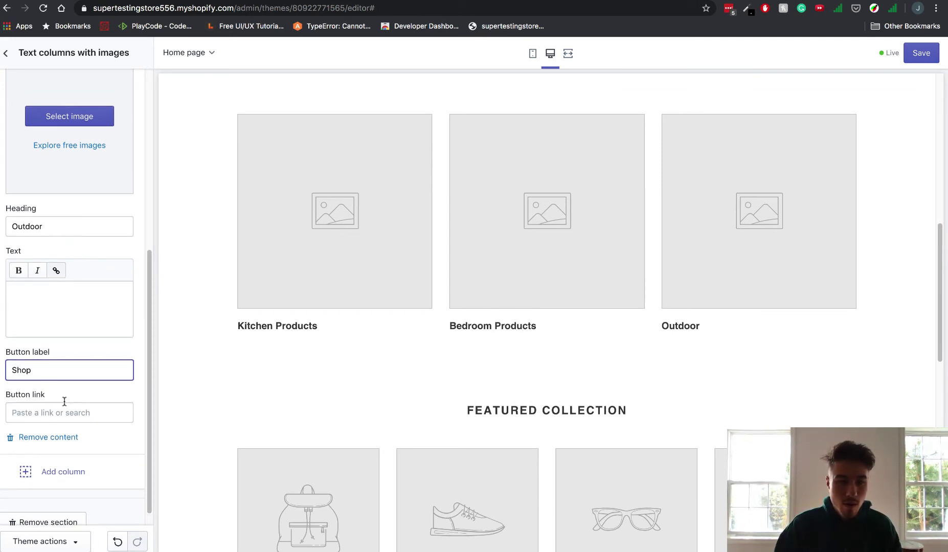
click(64, 404)
click(68, 294)
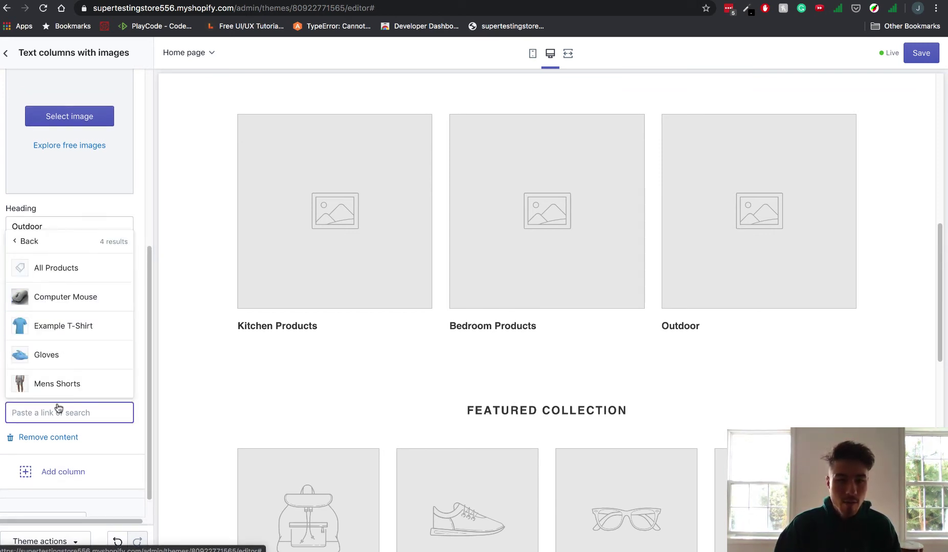
click(35, 236)
click(49, 264)
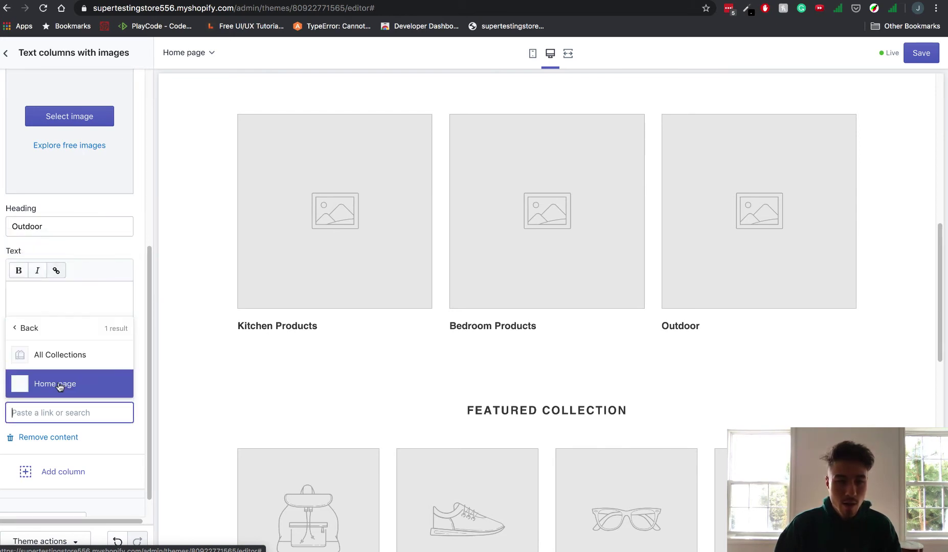
click(68, 359)
Link the Bedroom Products column's button to All Collections and label it "Shop"
scroll(66, 414, up, 3)
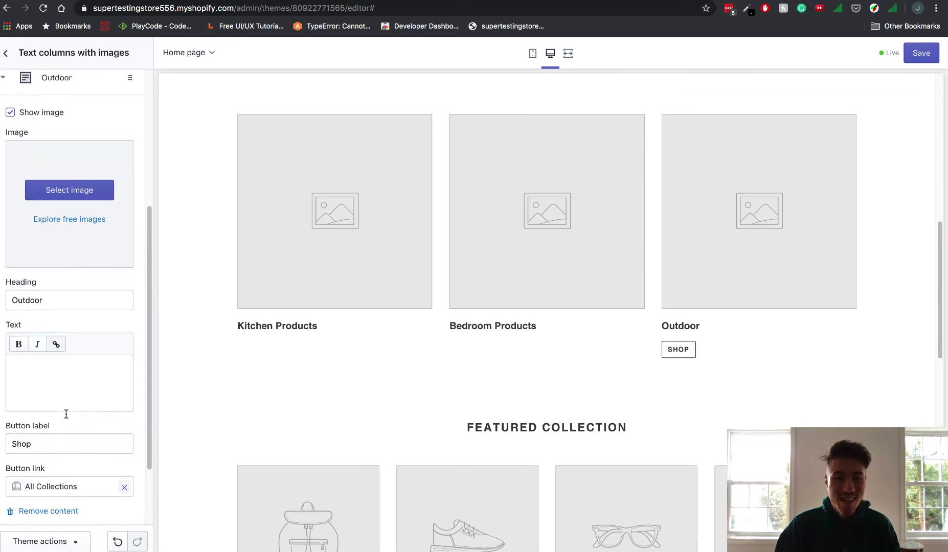
scroll(66, 414, up, 5)
click(72, 276)
scroll(49, 432, down, 3)
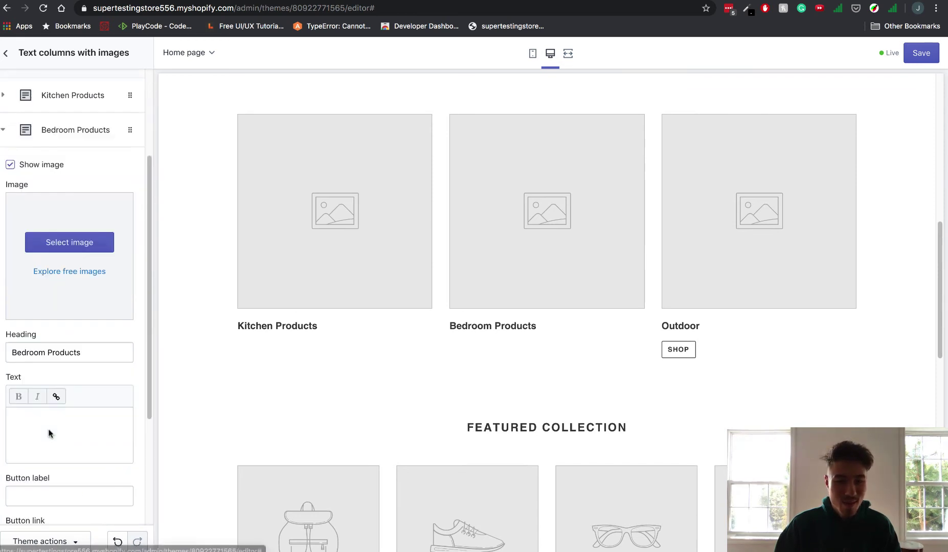
scroll(58, 368, down, 1)
scroll(54, 404, down, 3)
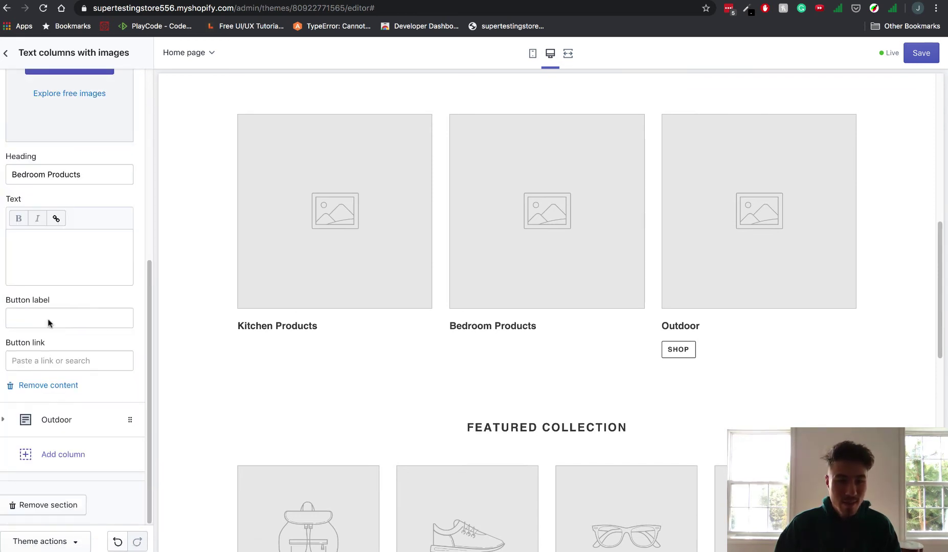
click(46, 361)
click(64, 214)
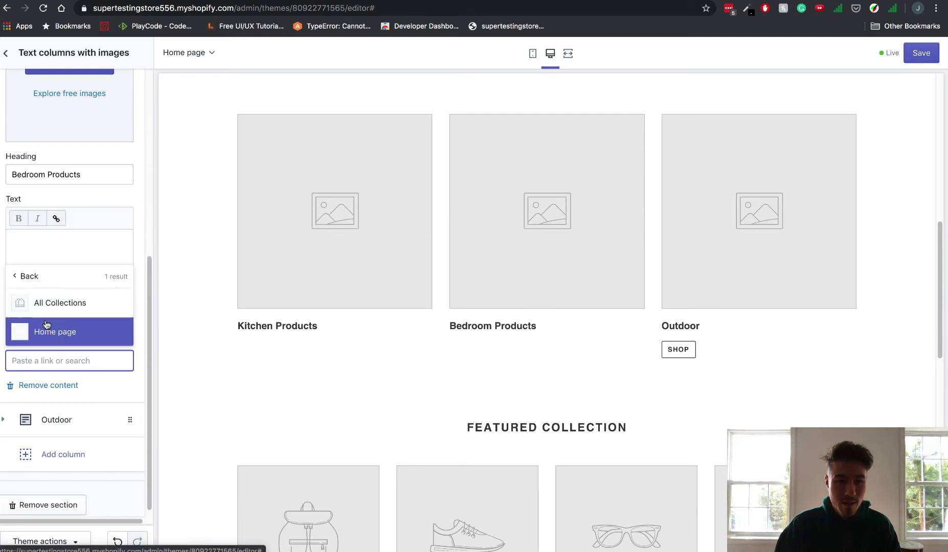
click(51, 302)
click(44, 321)
text(Shop)
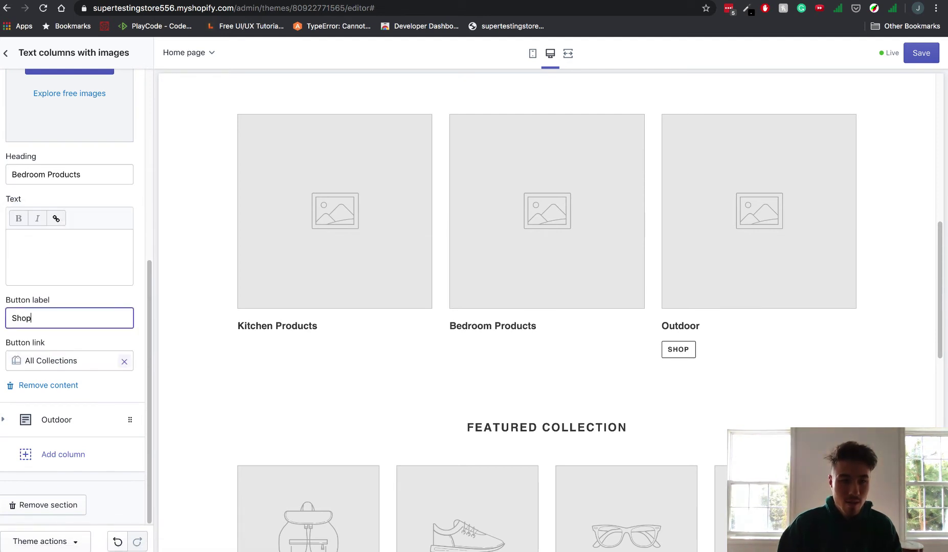
Label the Kitchen Products column's button "Shop" and link it to All Collections
scroll(53, 307, up, 10)
click(78, 235)
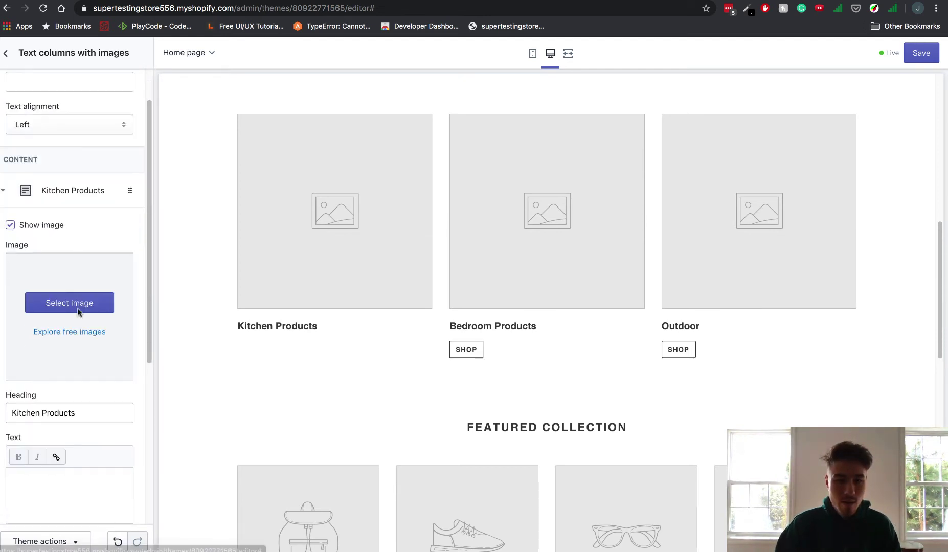
scroll(51, 440, down, 3)
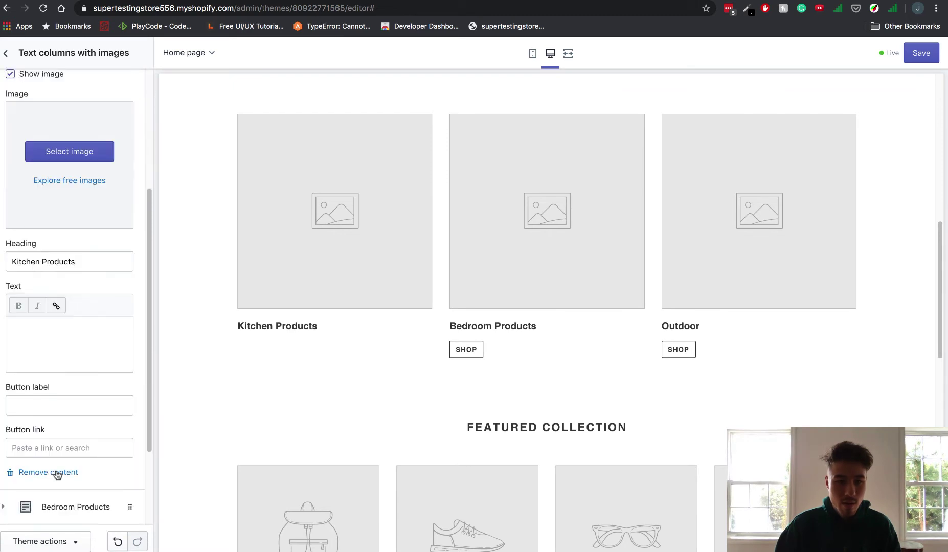
click(55, 406)
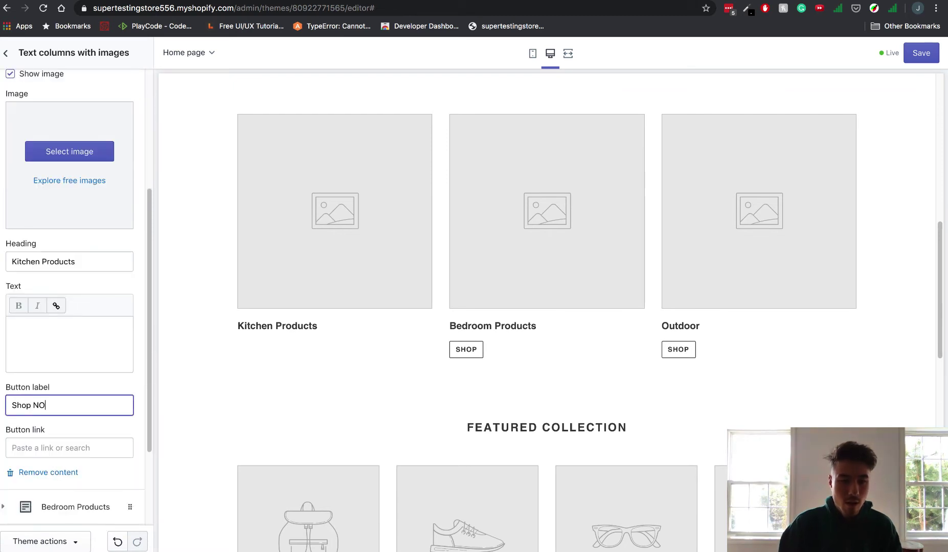
text(Shop)
click(68, 448)
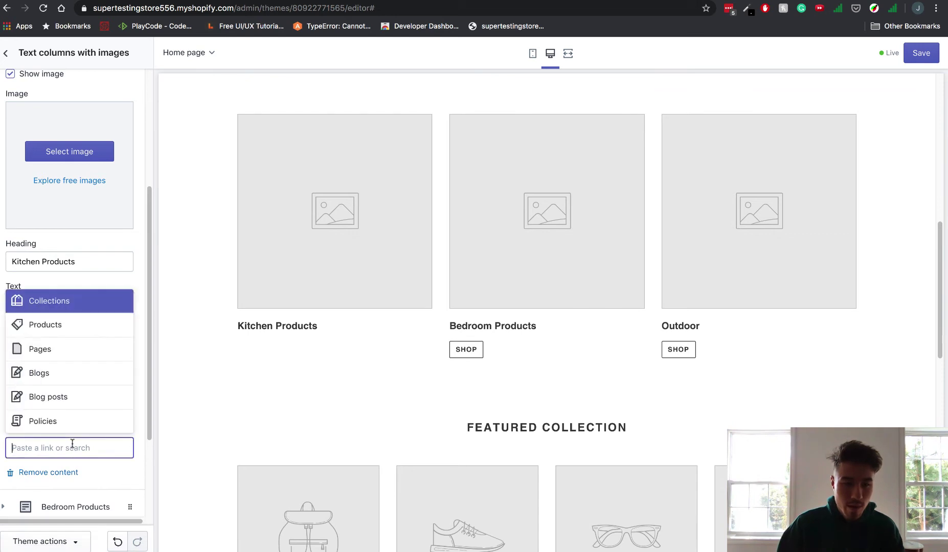
click(69, 301)
click(60, 390)
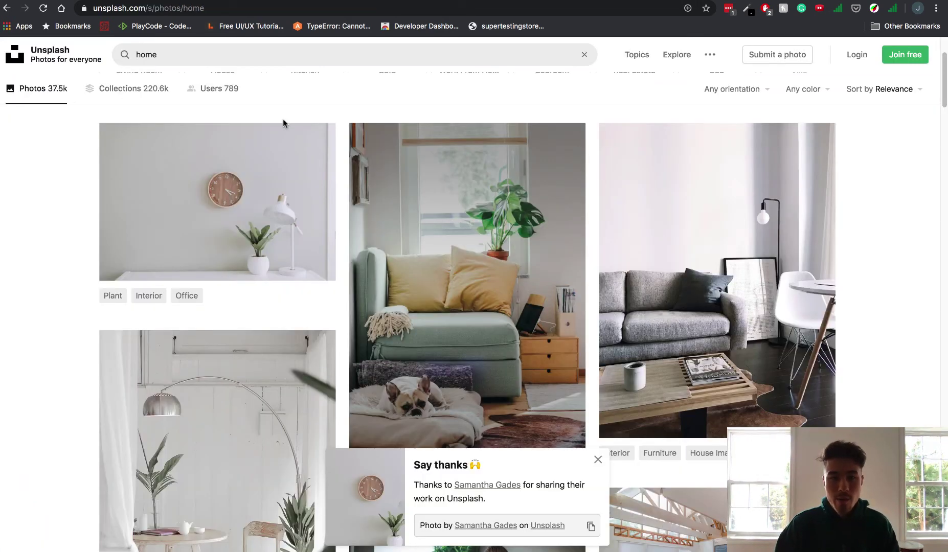
On Unsplash, search for "kitchen" and save the photo of the grey-walled kitchen with a marble counter to the Desktop as a JPEG
click(170, 51)
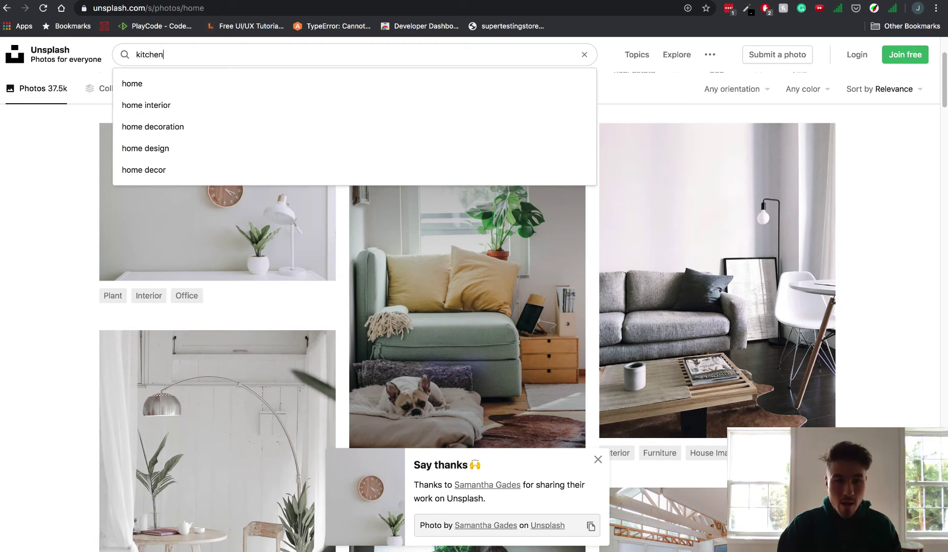
text(kitchen)
key(Return)
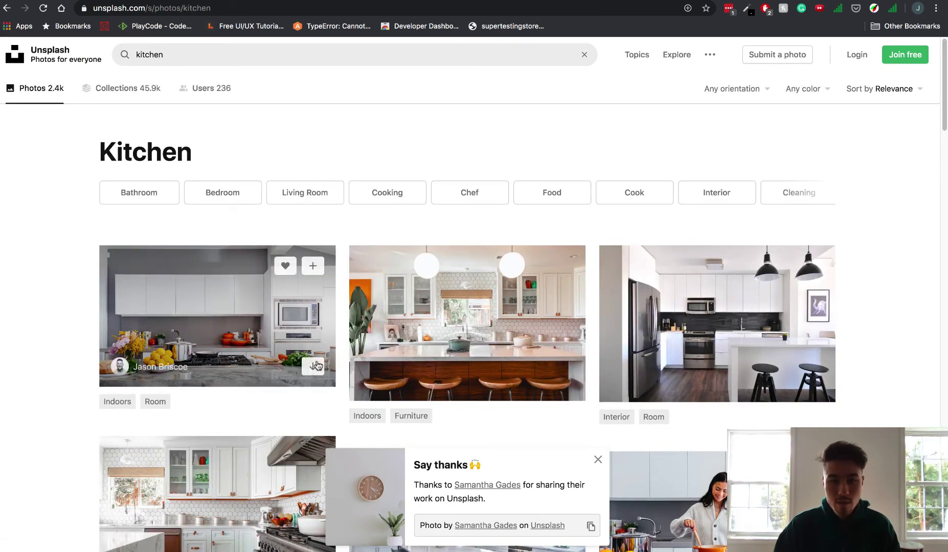
click(316, 365)
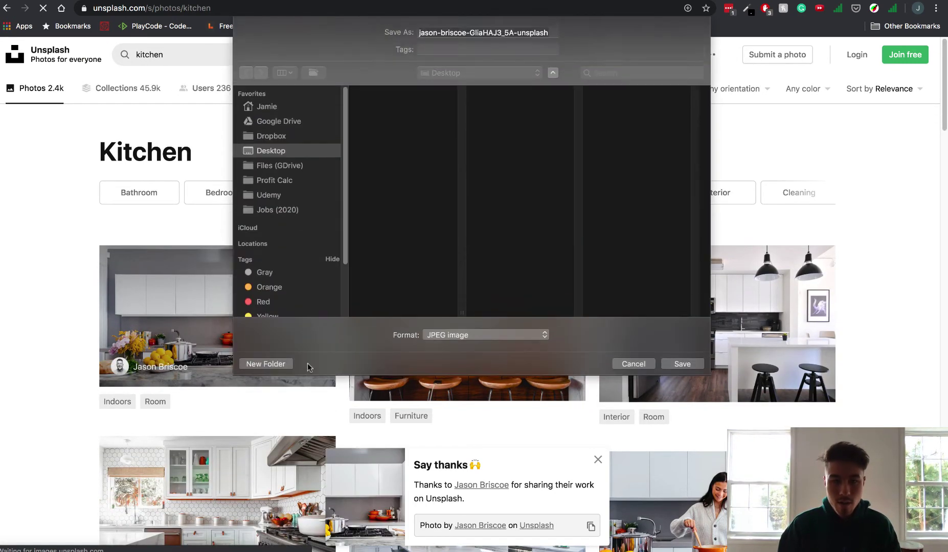
key(Return)
Search Unsplash for "garden" and save the photo of the brick path under the arbour to the Desktop
click(175, 53)
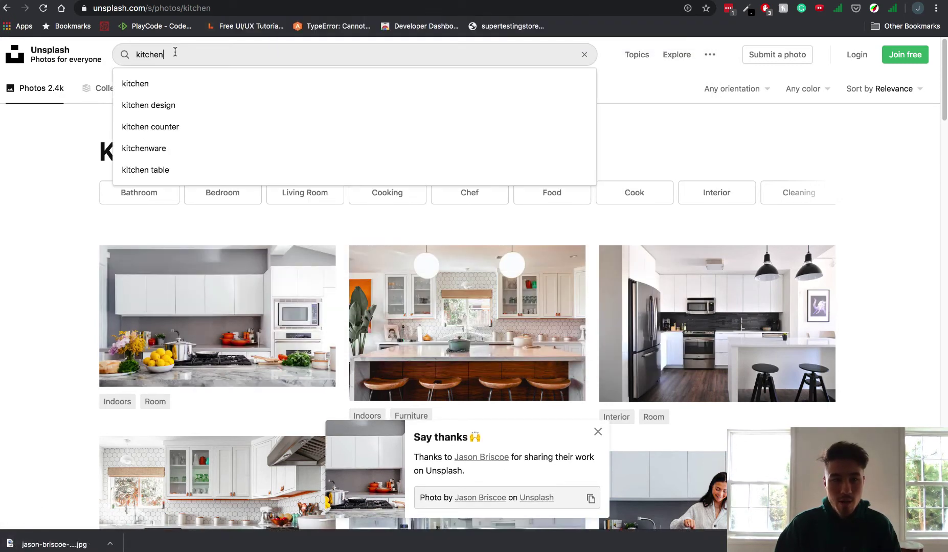
drag(175, 53, 72, 41)
text(gar)
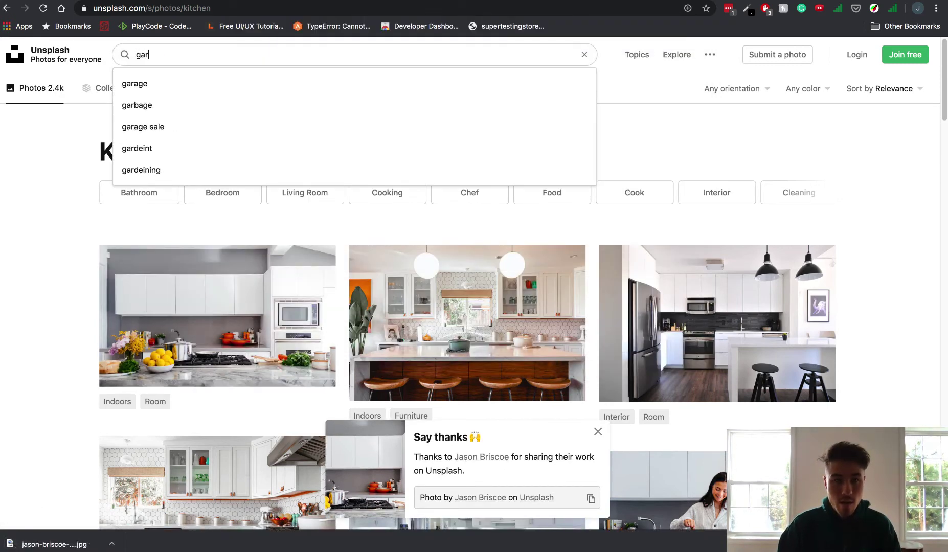
text(den)
key(Return)
scroll(602, 392, down, 3)
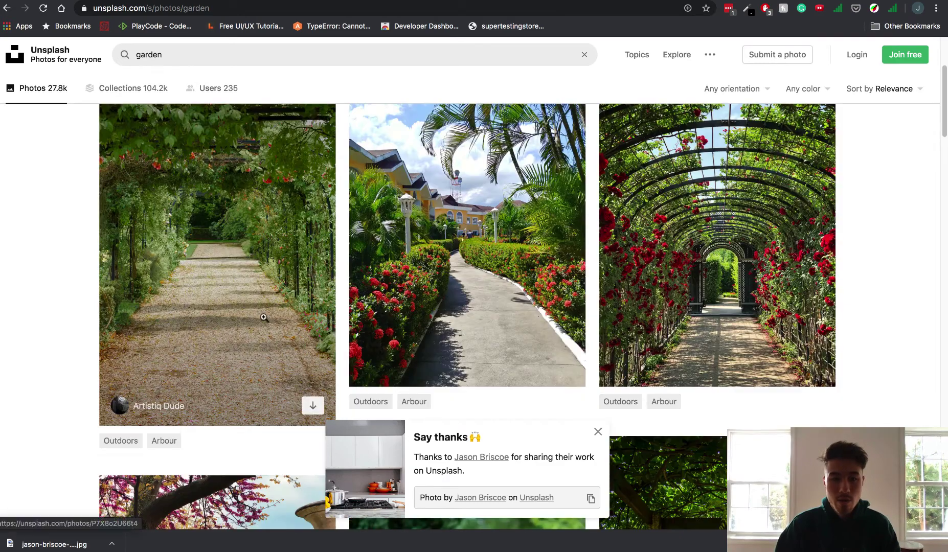
scroll(602, 391, down, 10)
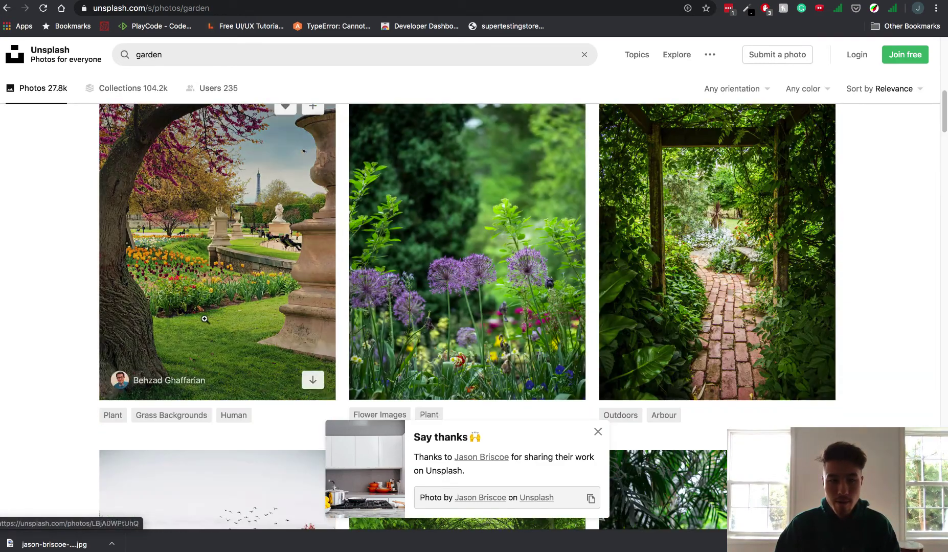
scroll(593, 318, up, 4)
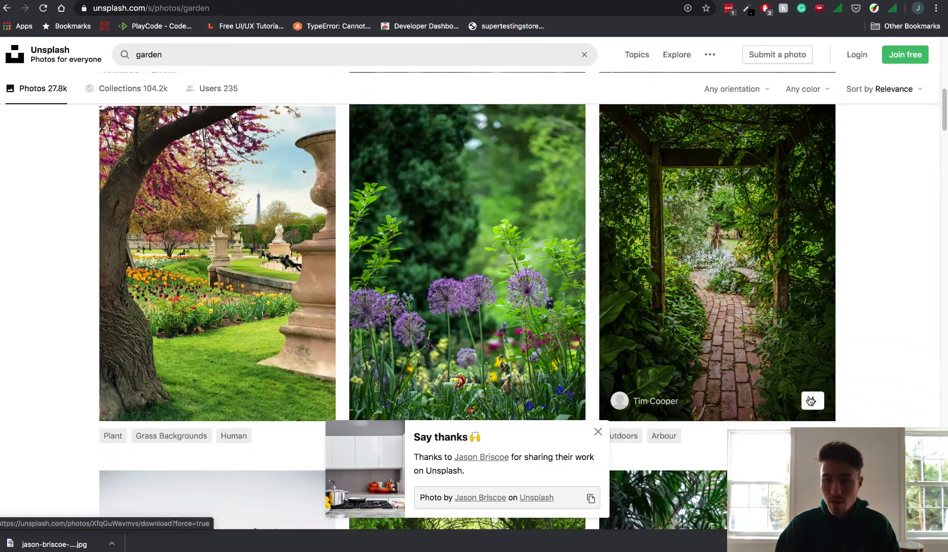
click(812, 404)
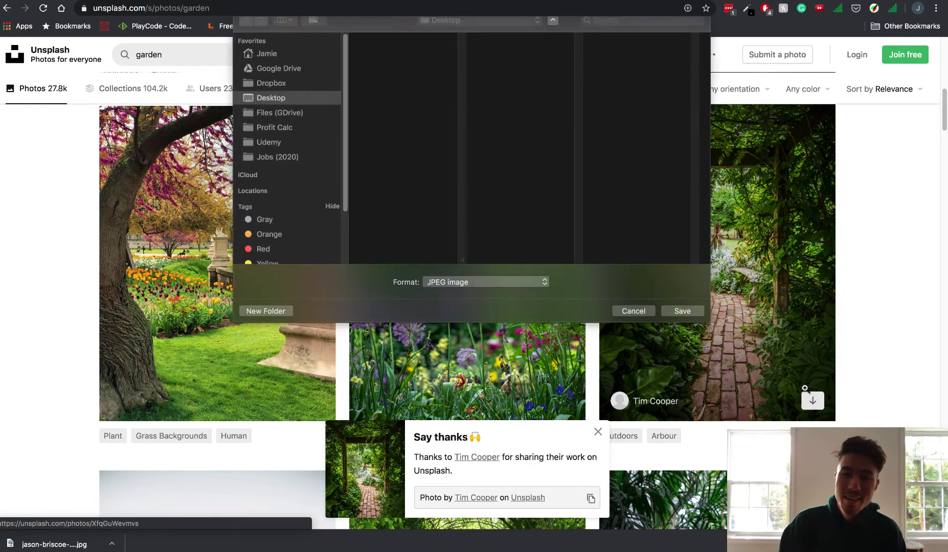
key(Return)
Search Unsplash for "bedroom" and save the photo of the bed with the lit bedside lamp to the Desktop
click(210, 53)
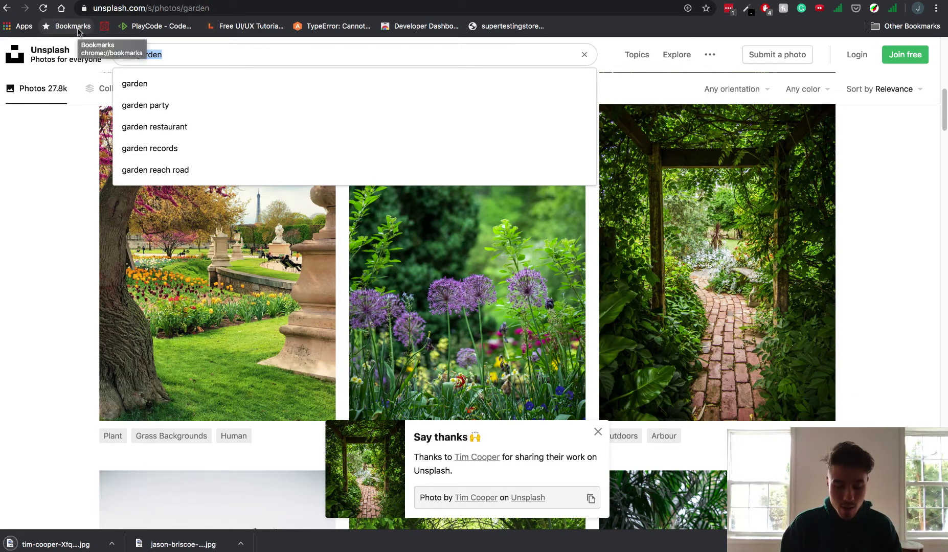
text(bedroom)
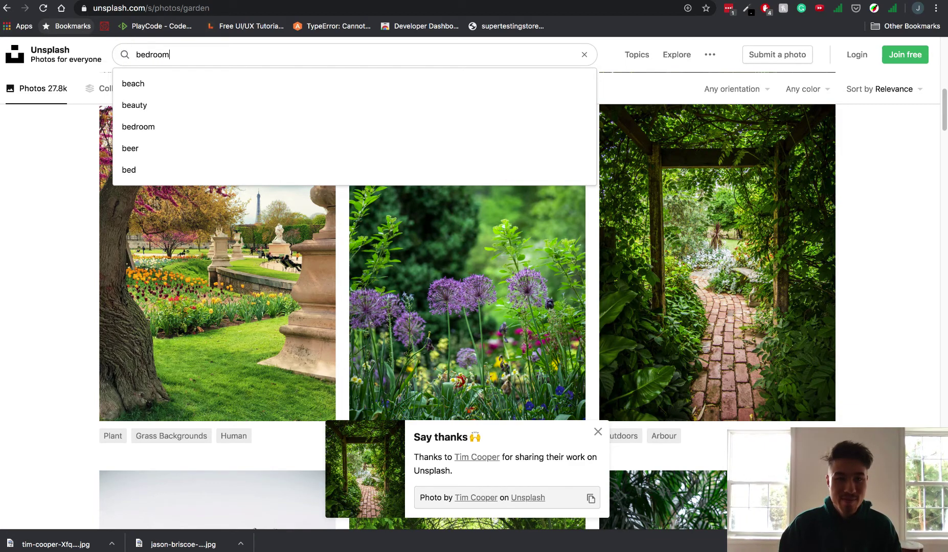
key(Return)
scroll(307, 287, down, 1)
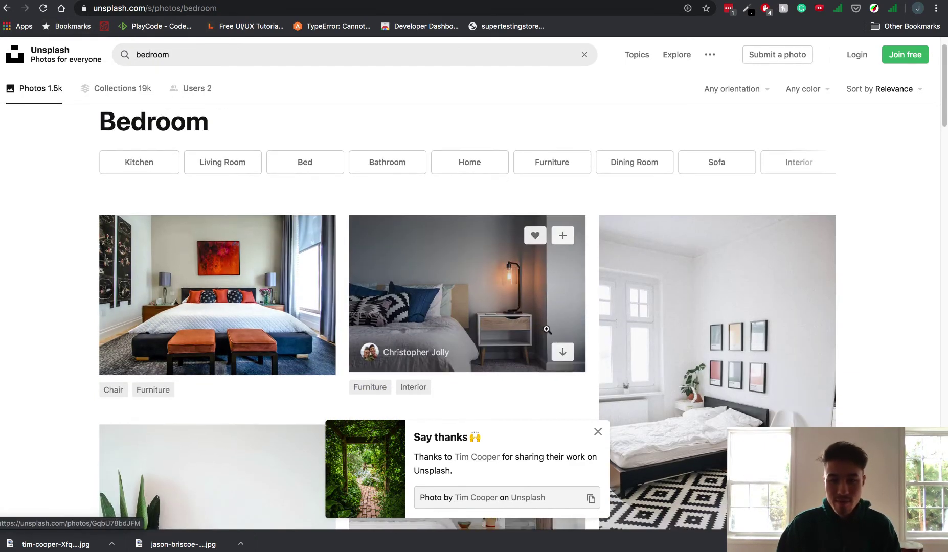
click(562, 352)
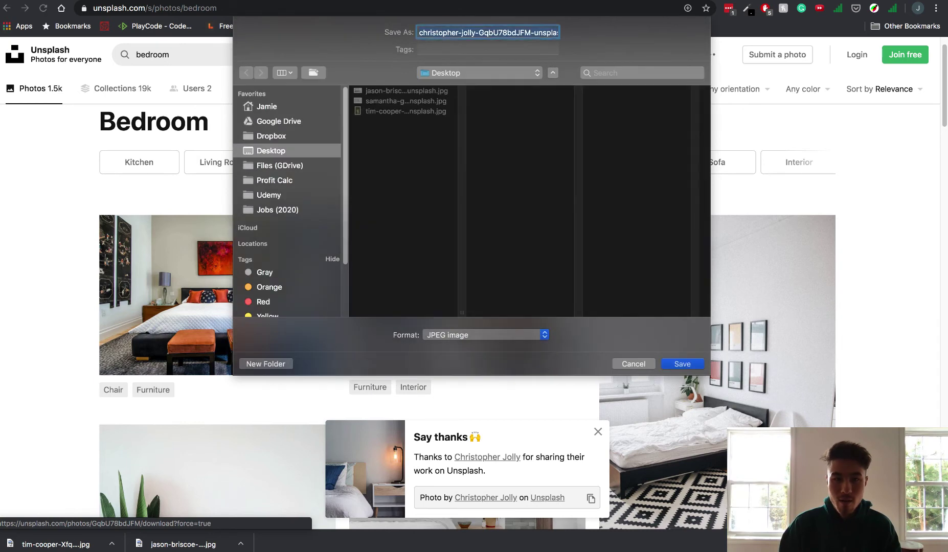
key(Return)
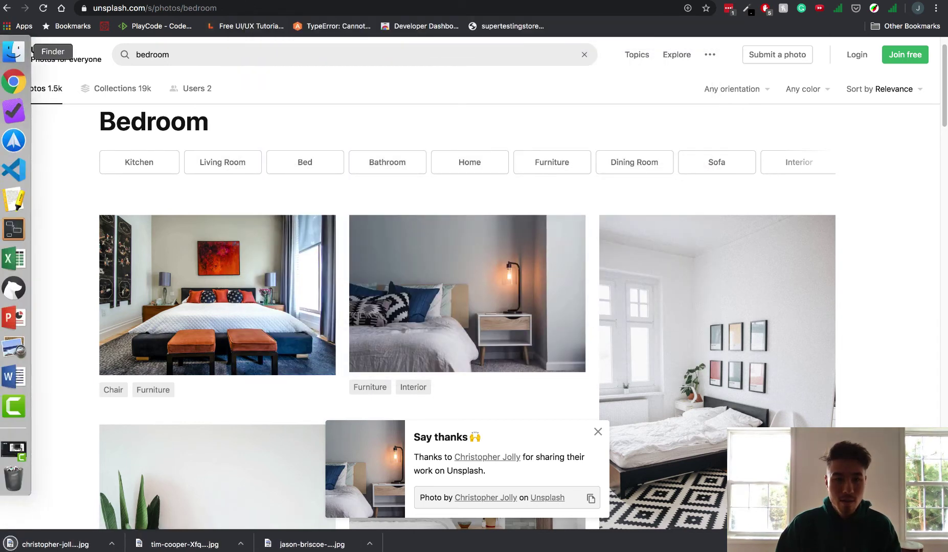
Switch to Finder, open the Desktop folder and rename the kitchen photo file to #1.jpg
click(14, 51)
click(379, 264)
click(366, 276)
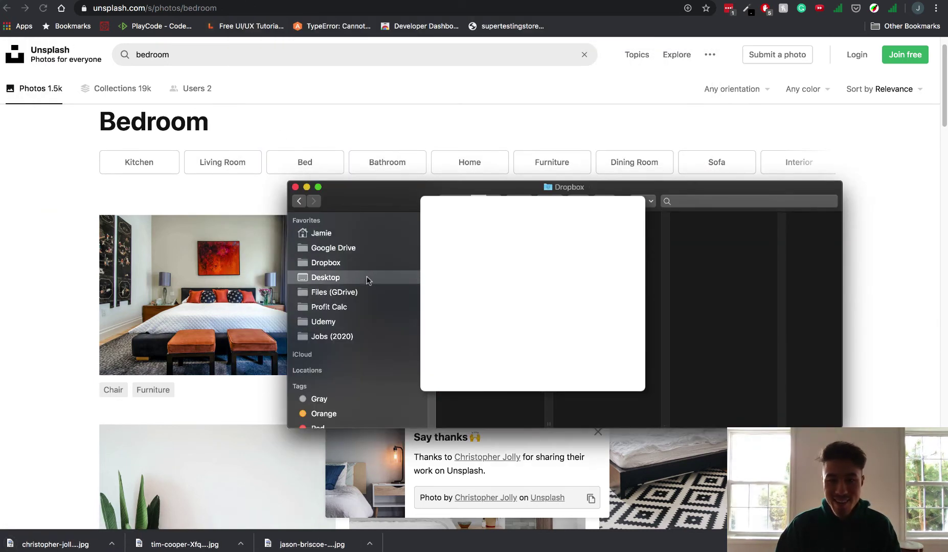
click(489, 250)
click(488, 243)
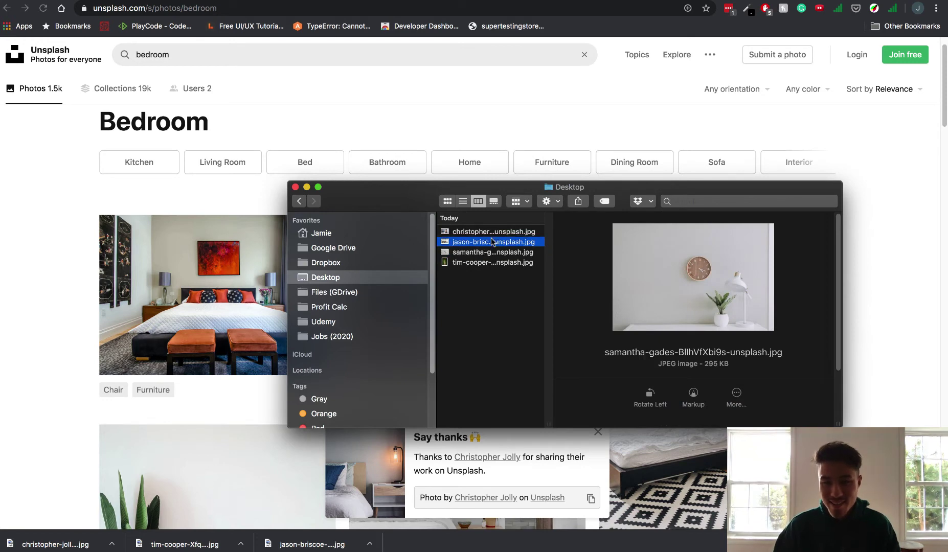
right_click(491, 242)
click(527, 304)
text(#1)
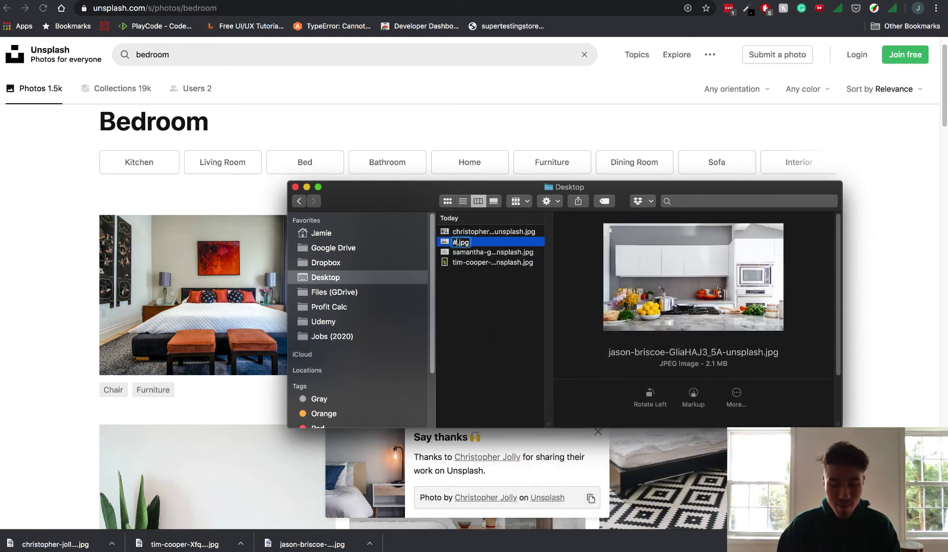
key(Return)
Rename the bedroom photo file on the Desktop to #2.jpg
click(499, 242)
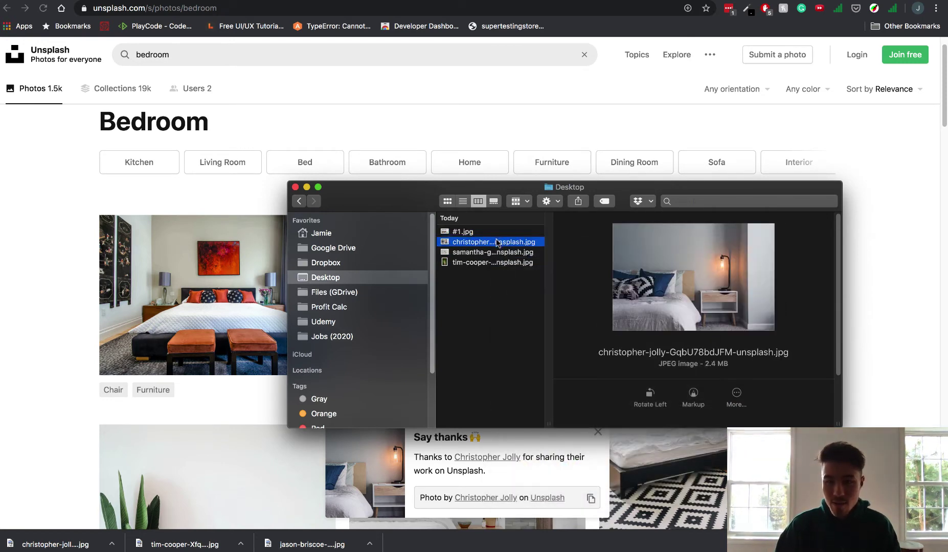
right_click(498, 241)
click(519, 303)
text(#2)
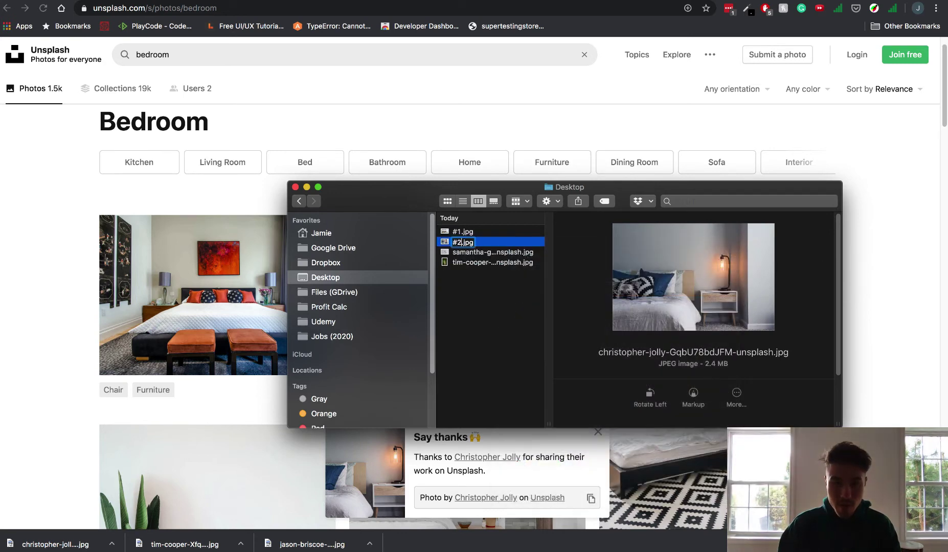
key(Return)
Rename the garden path photo file on the Desktop to #3.jpg
click(500, 264)
right_click(500, 264)
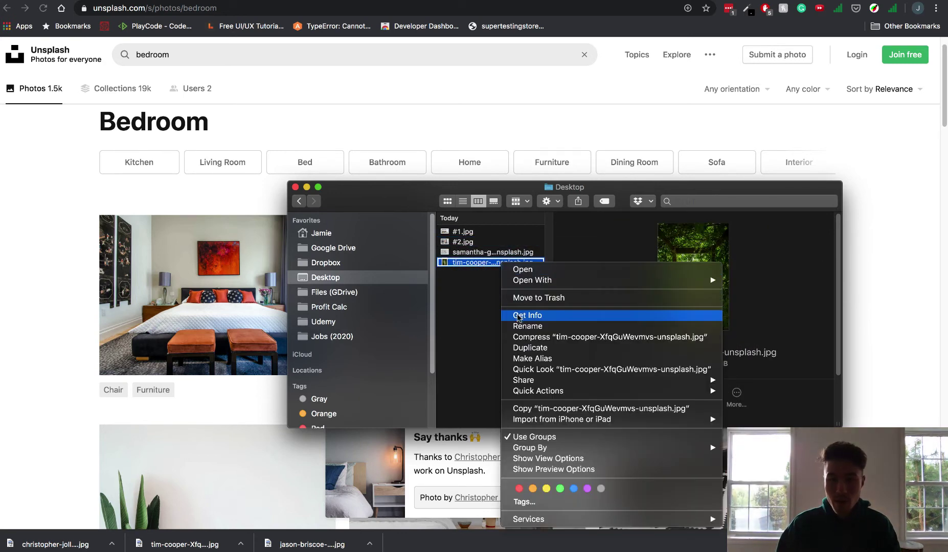
click(520, 325)
text(#3)
key(Return)
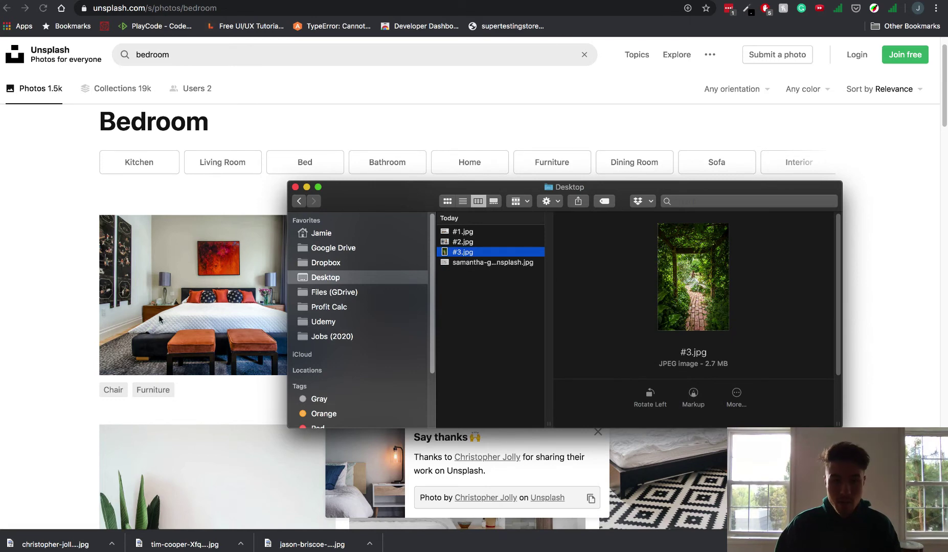
Switch to TinyPNG and submit #1.jpg, #2.jpg and #3.jpg from the Desktop for compression
click(81, 312)
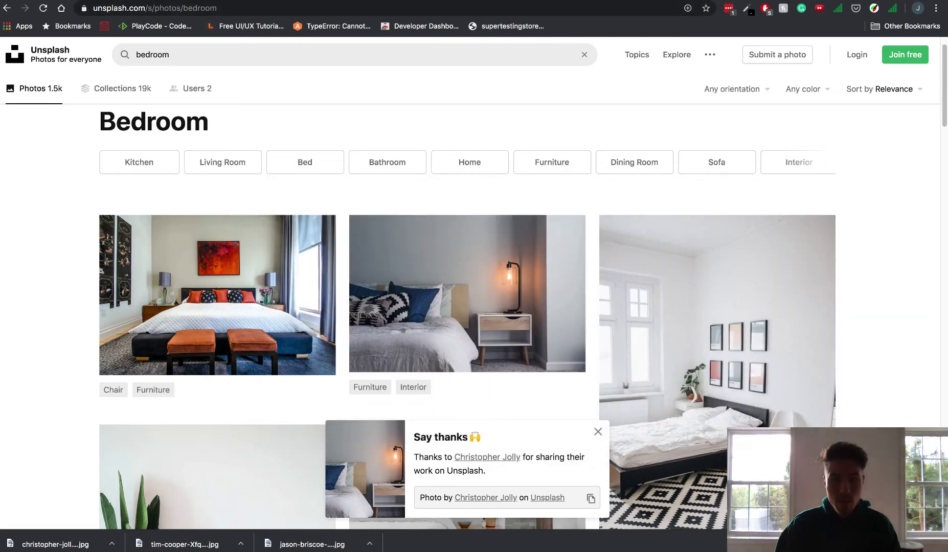
key(ctrl+Tab)
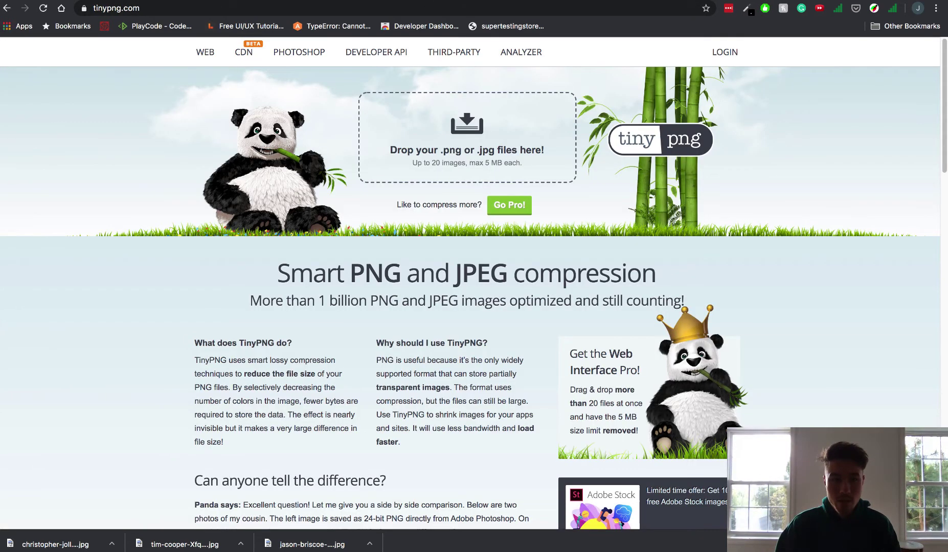
click(15, 47)
shift+click(477, 233)
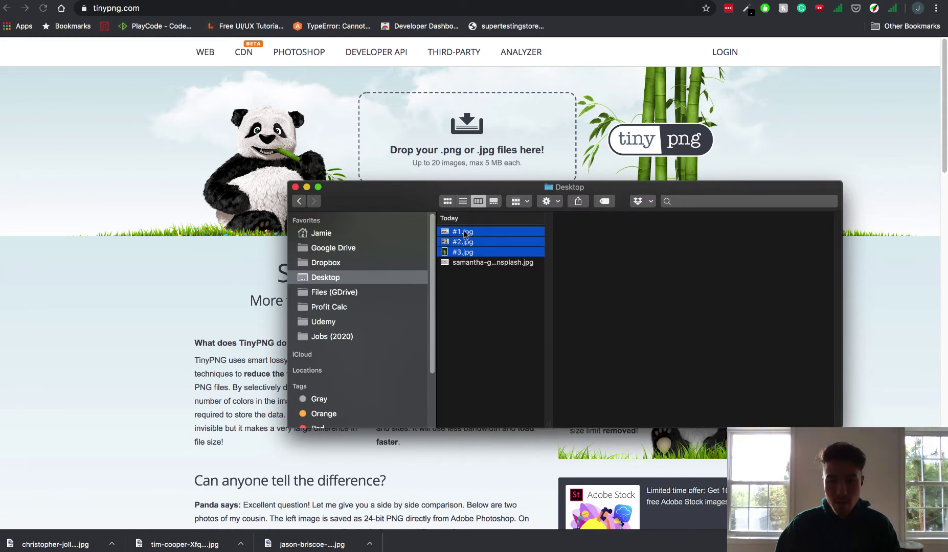
drag(477, 233, 467, 151)
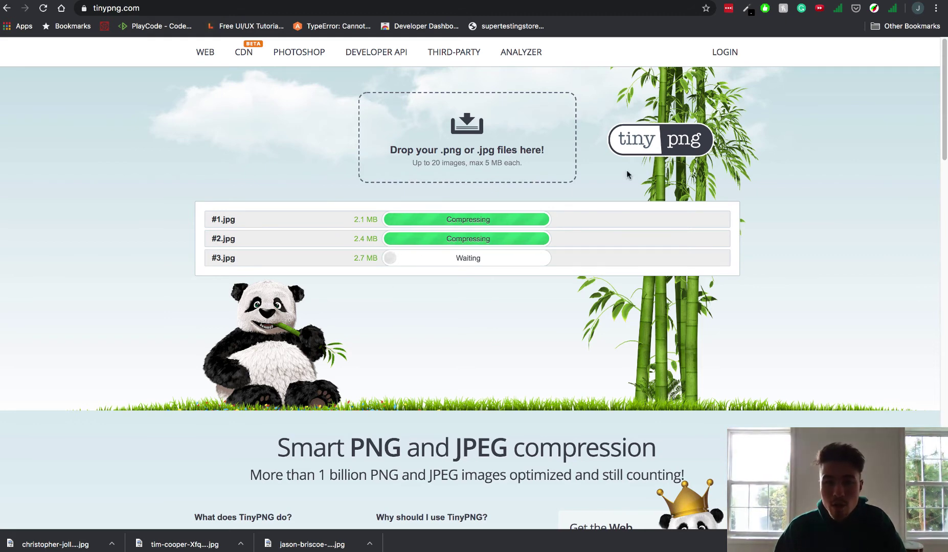
Open the store admin in a new browser tab and open the Home page collection
key(ctrl+Tab)
scroll(258, 211, down, 3)
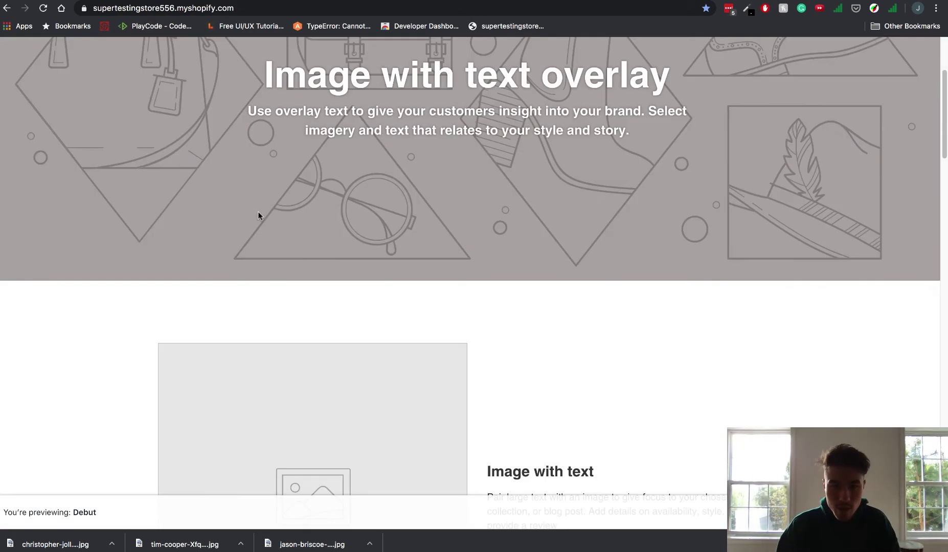
key(ctrl+Tab)
scroll(212, 335, down, 6)
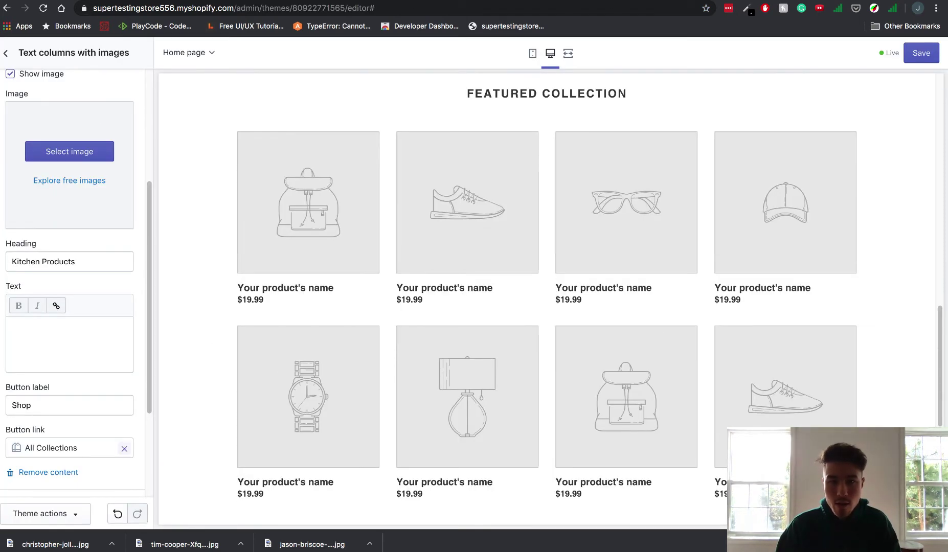
key(ctrl+t)
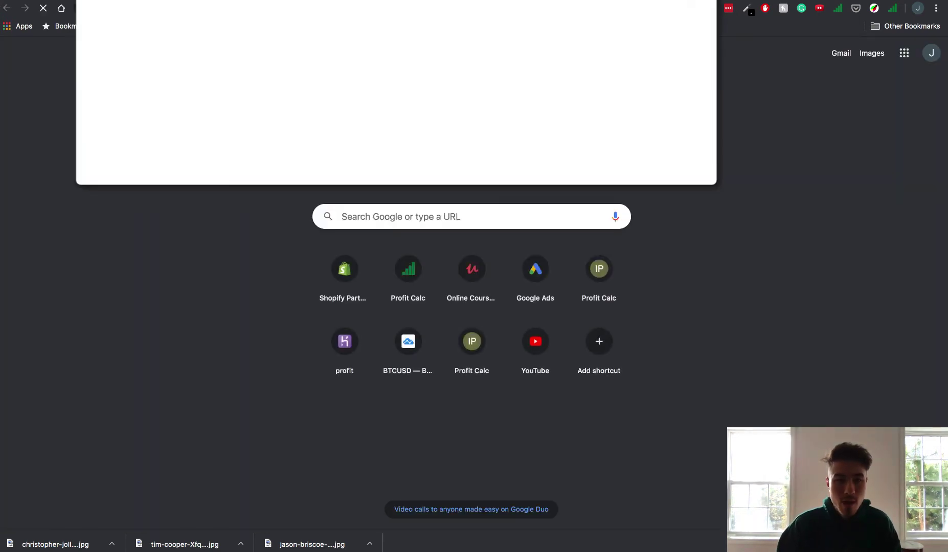
click(417, 68)
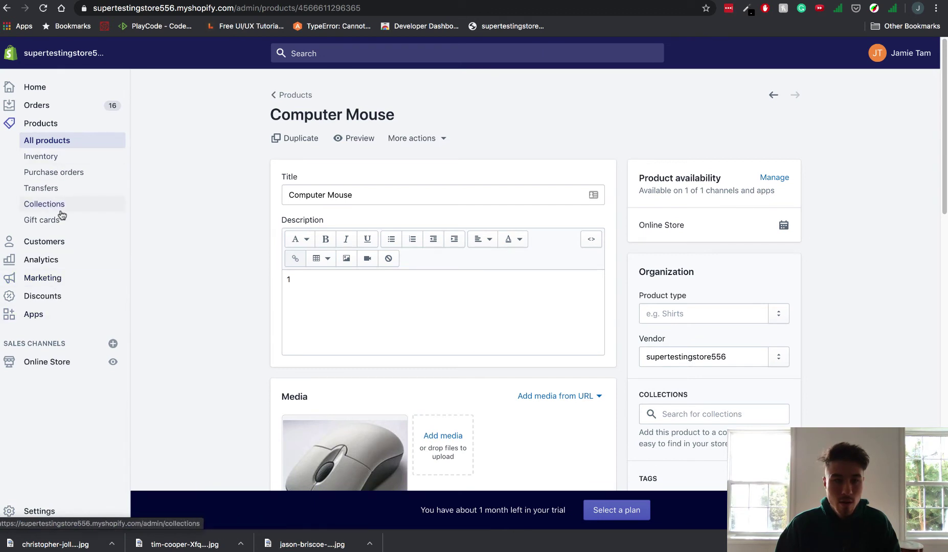
click(45, 205)
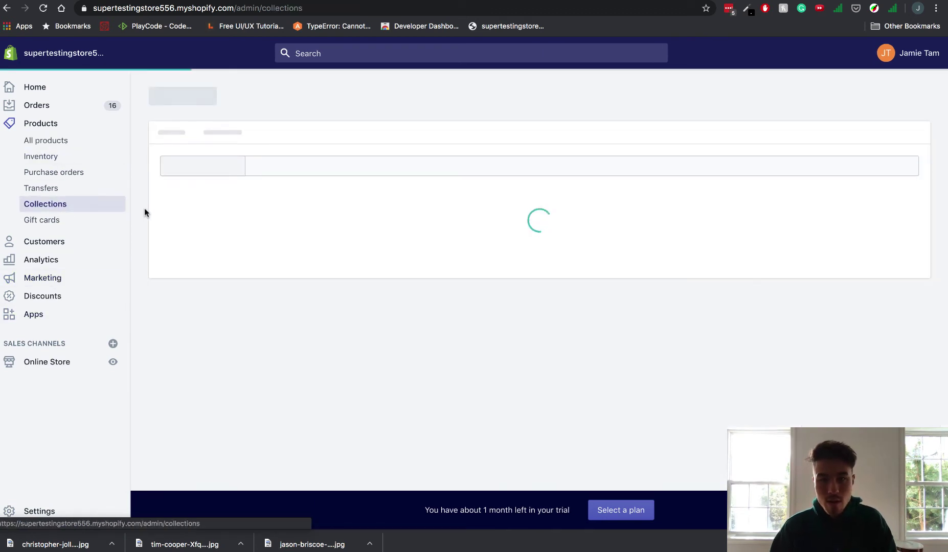
click(249, 259)
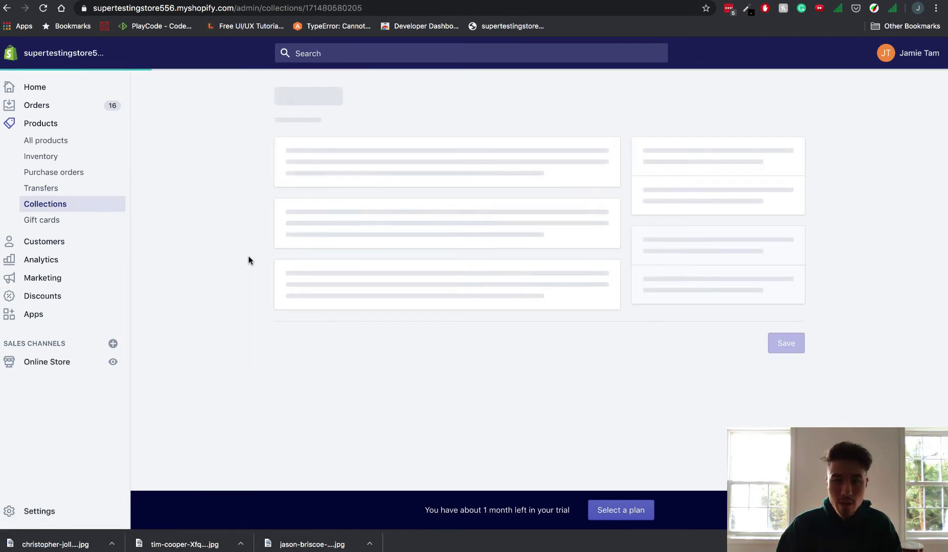
Add Computer Mouse, Example T-Shirt, Gloves and Mens Shorts to the Home page collection
scroll(447, 399, down, 2)
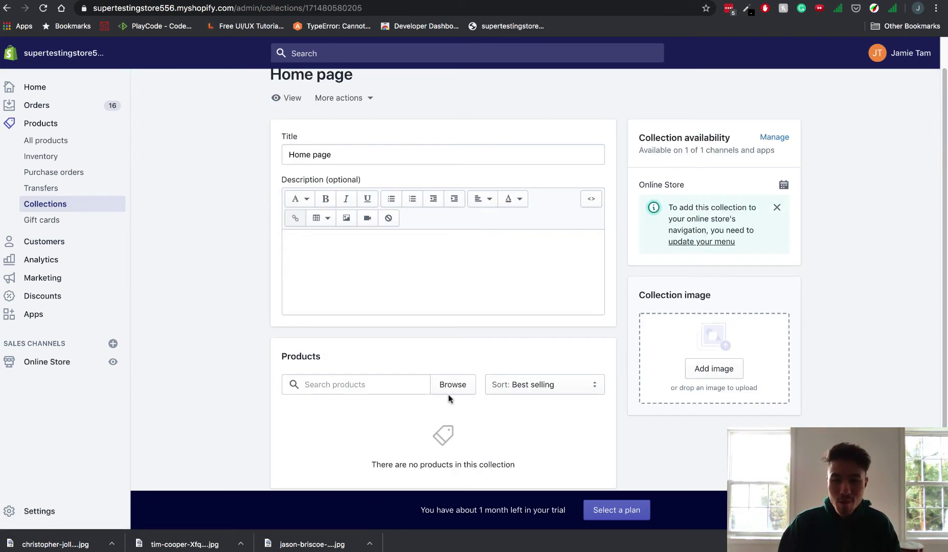
click(375, 341)
click(432, 343)
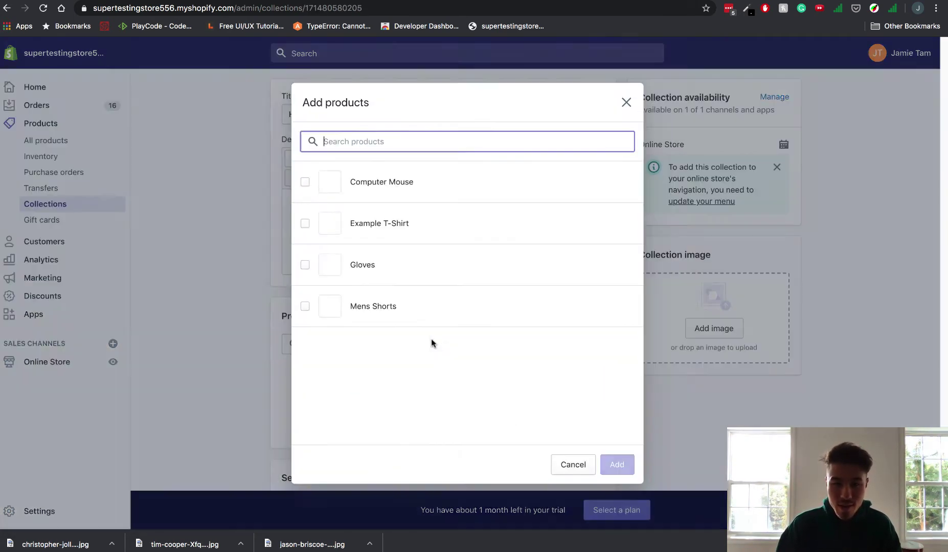
click(305, 182)
click(305, 223)
click(305, 264)
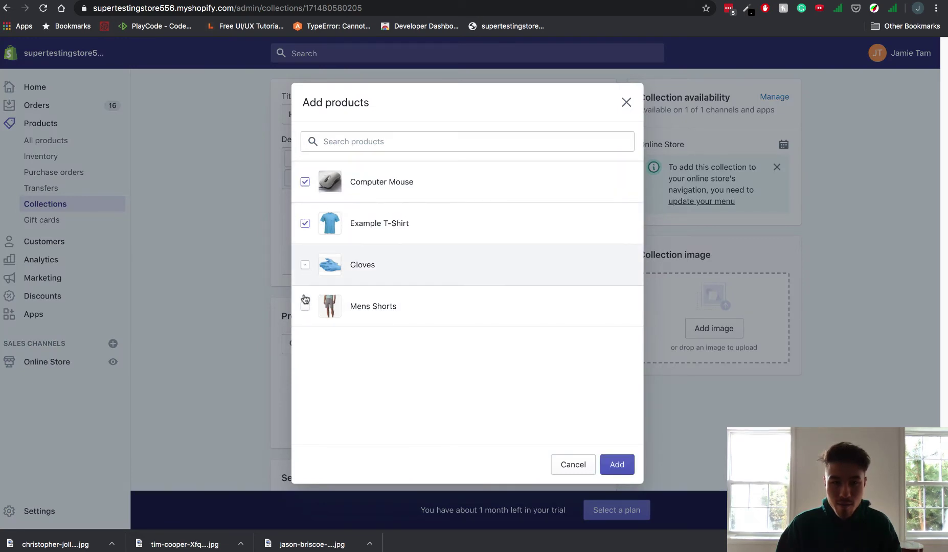
click(305, 306)
click(616, 465)
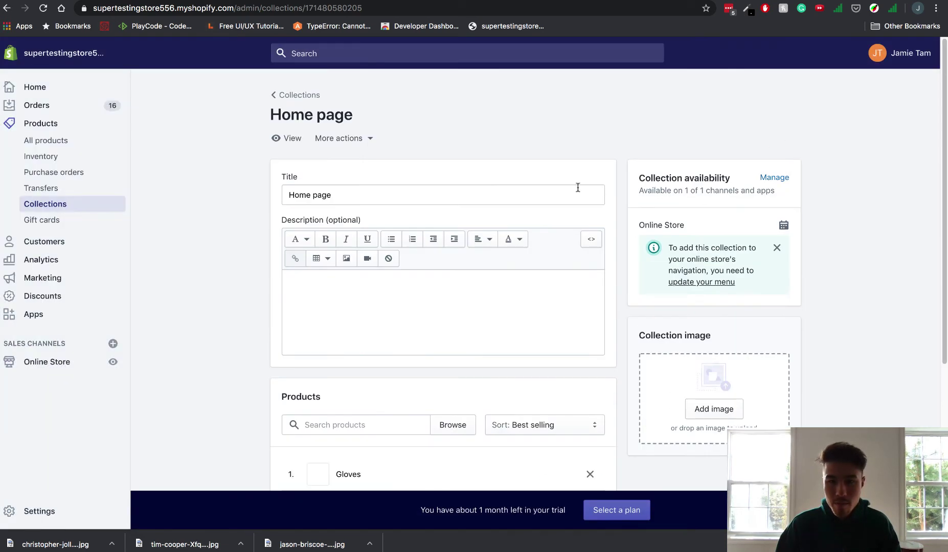
Return to the theme editor and save the home page changes
scroll(542, 267, down, 5)
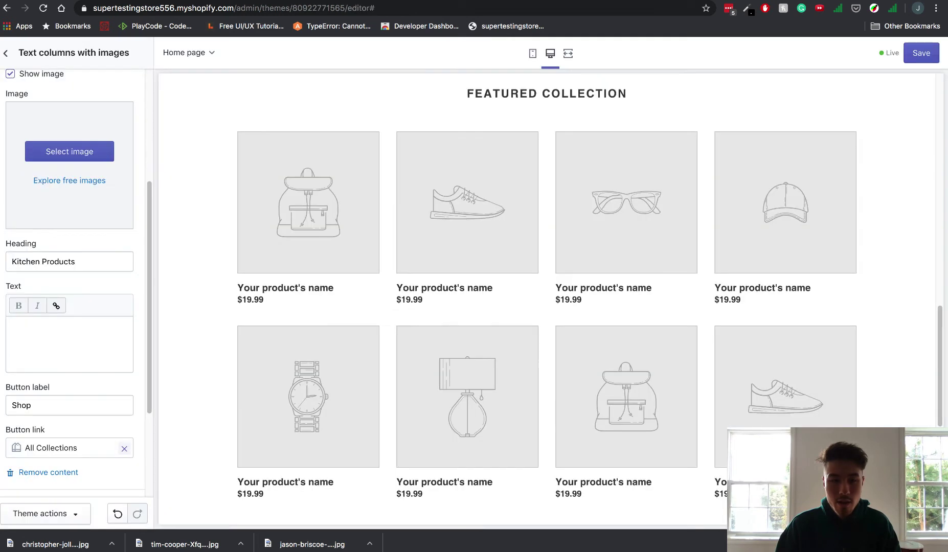
click(938, 53)
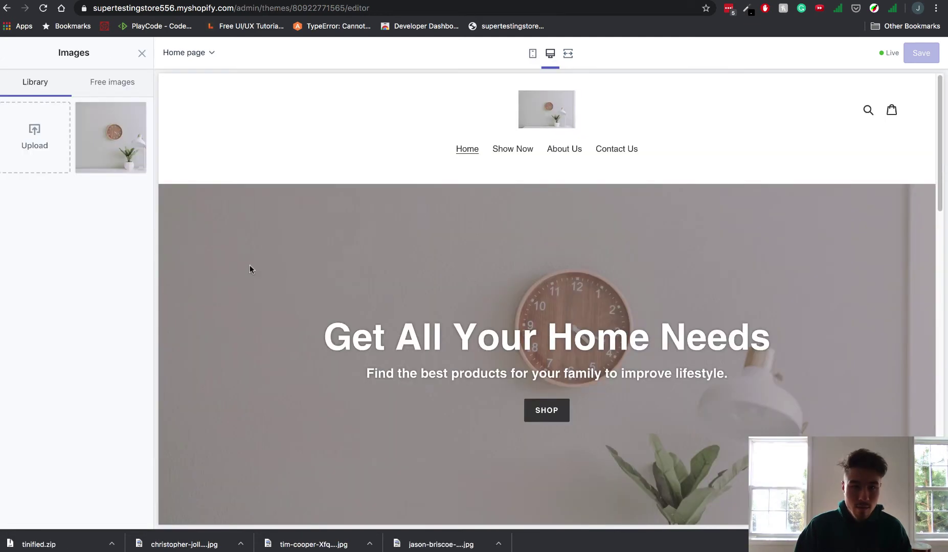
Upload the compressed #1.jpg from the Desktop's tinified folder to the theme's image library for the Kitchen Products column
scroll(250, 265, down, 5)
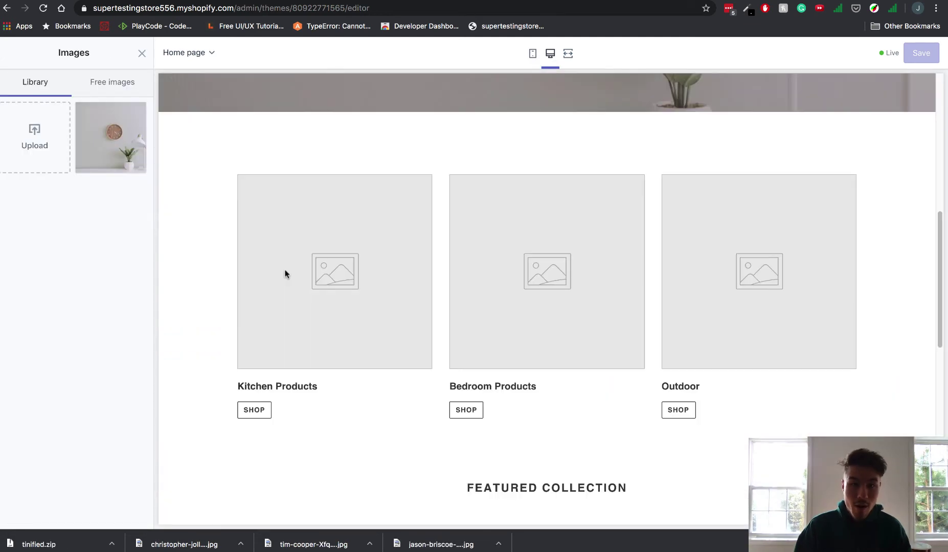
click(142, 53)
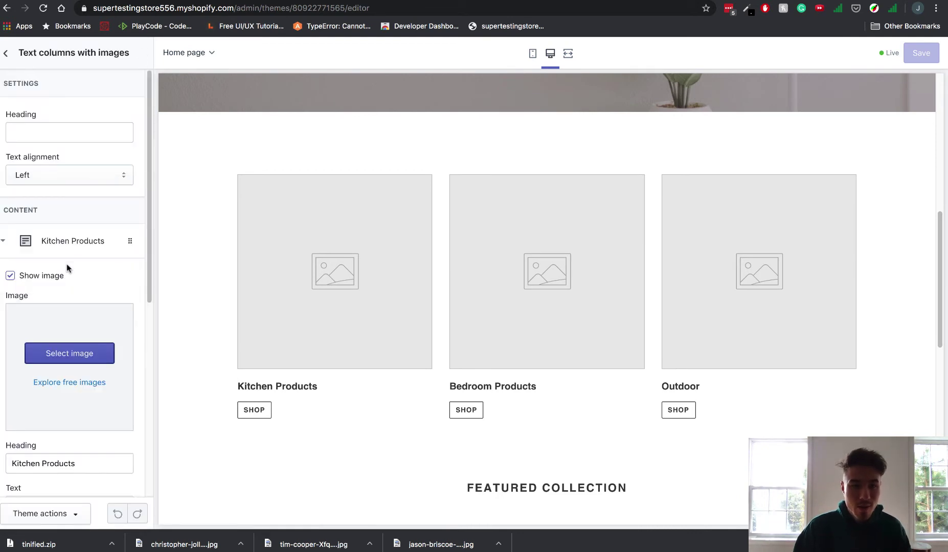
click(59, 352)
click(51, 126)
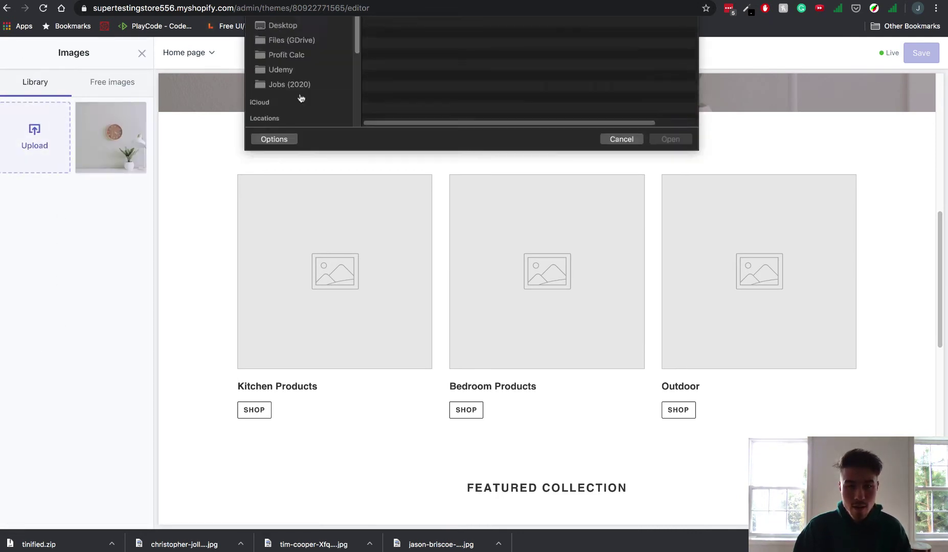
click(283, 106)
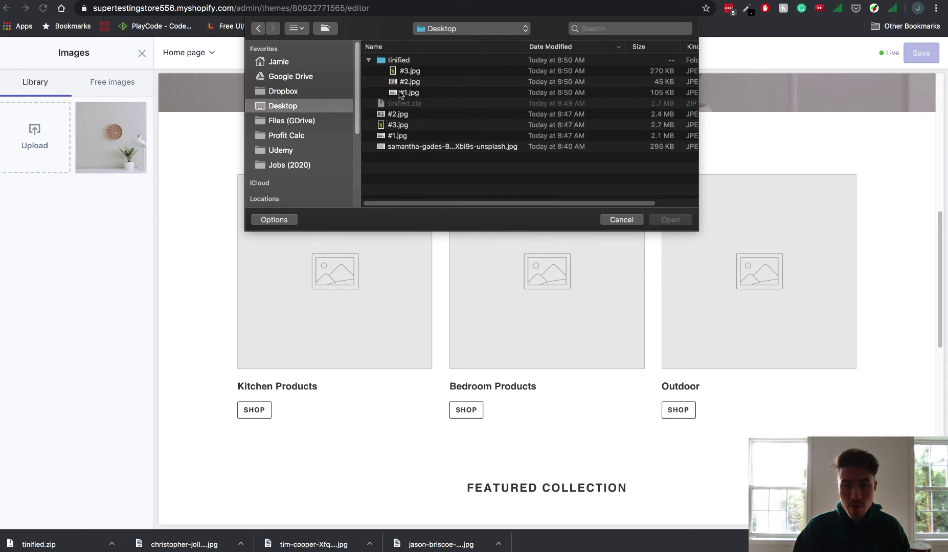
click(408, 93)
click(682, 221)
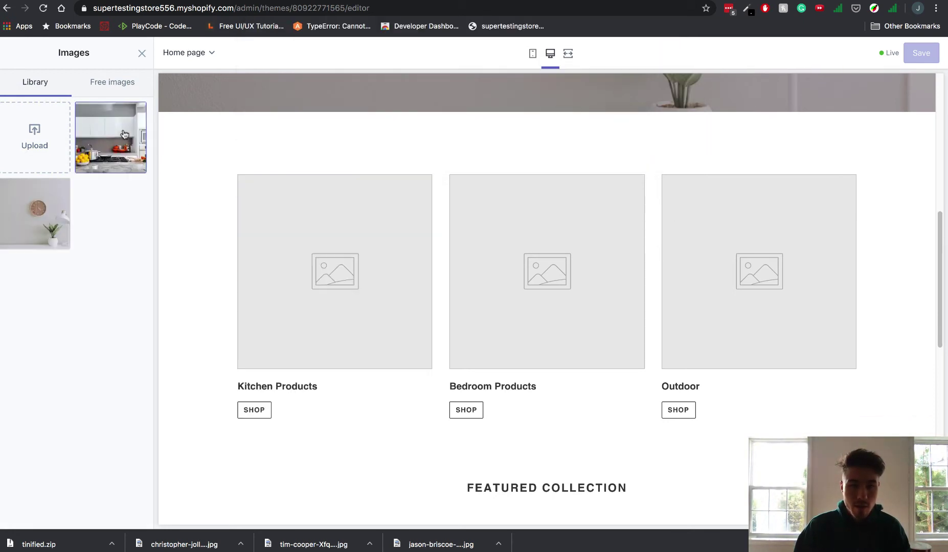
Set the uploaded kitchen photo as the Kitchen Products column's image
click(142, 53)
scroll(69, 307, down, 5)
scroll(66, 276, up, 3)
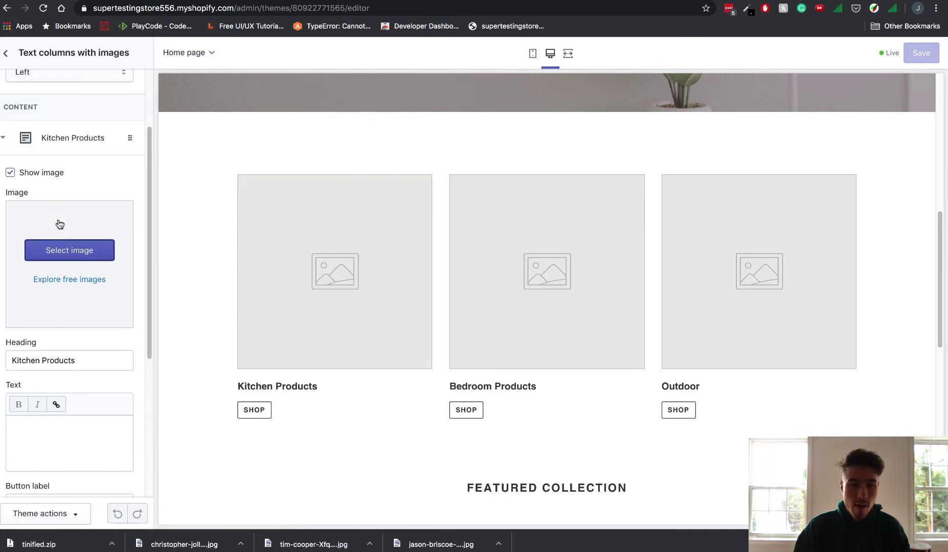
click(80, 249)
click(94, 145)
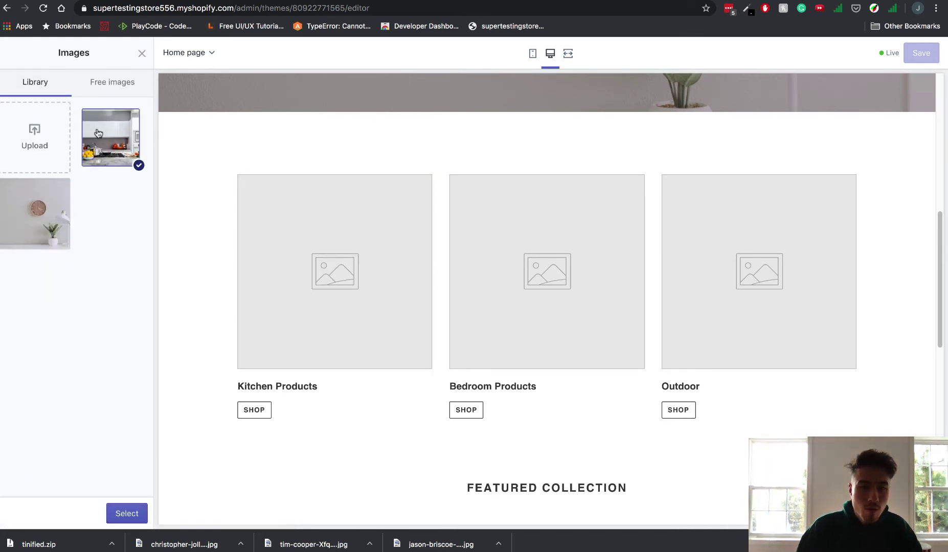
click(125, 513)
Upload #2.jpg from the tinified folder and set it as the Bedroom Products column's image
scroll(48, 343, down, 5)
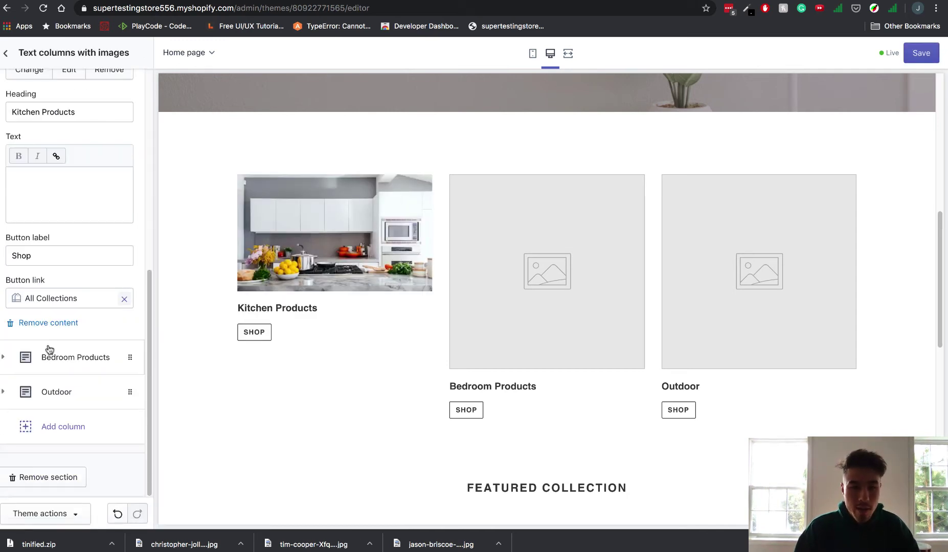
click(47, 359)
click(81, 113)
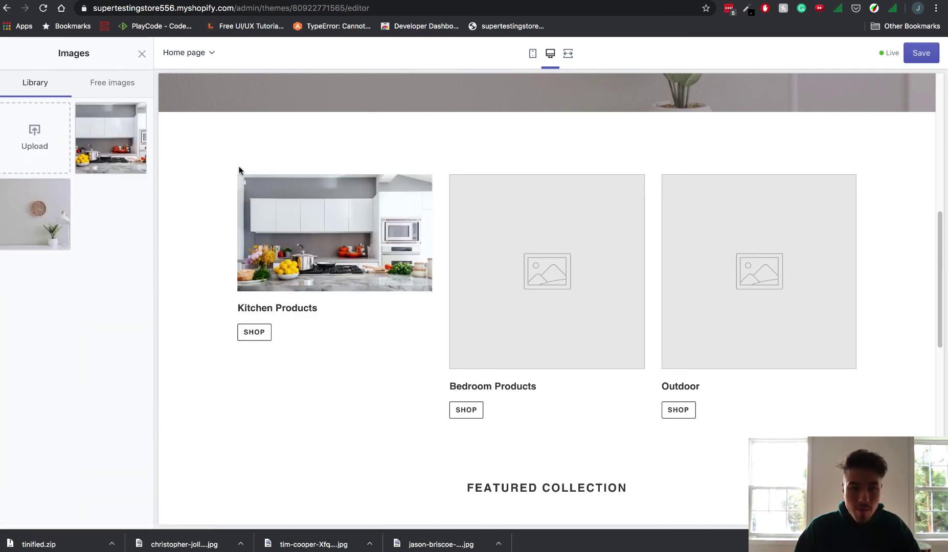
click(65, 126)
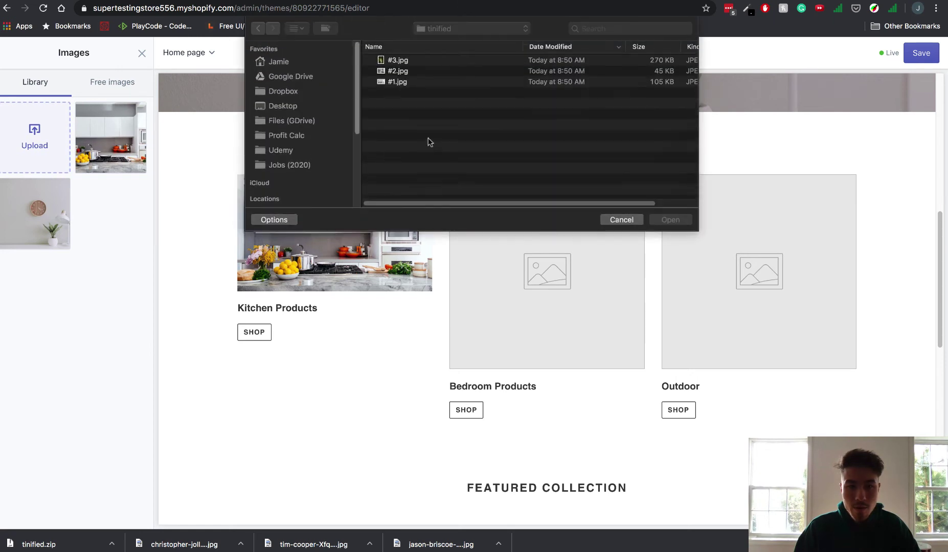
click(411, 73)
click(669, 220)
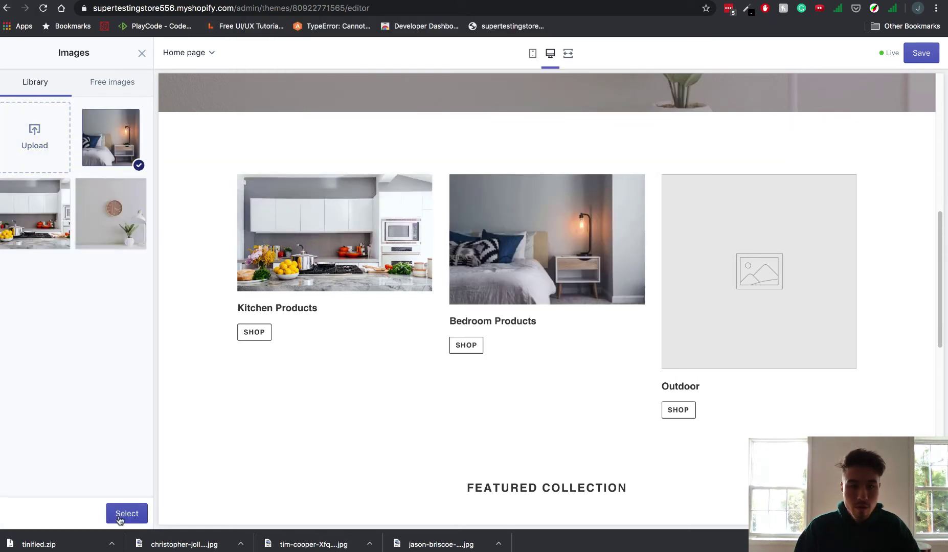
click(120, 518)
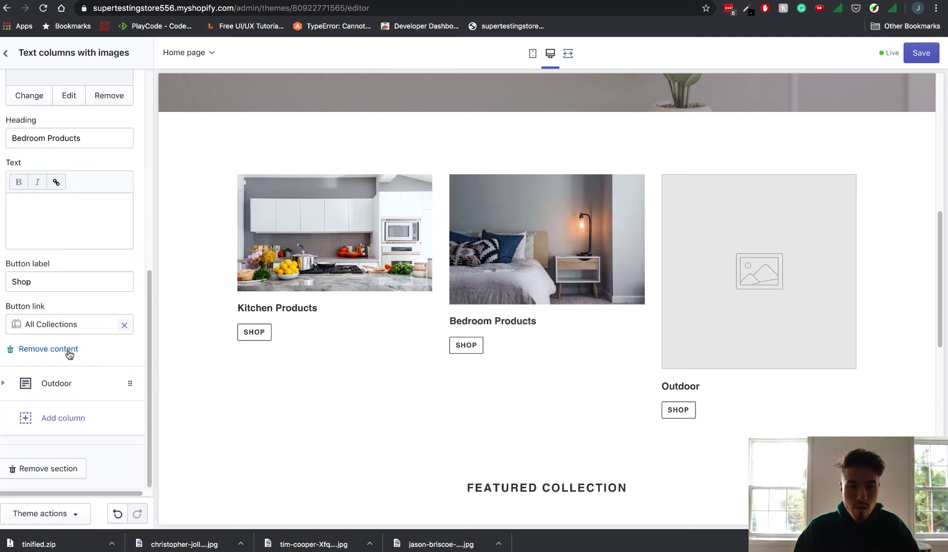
Upload #3.jpg from the tinified folder and set it as the Outdoor column's image
click(64, 384)
click(74, 173)
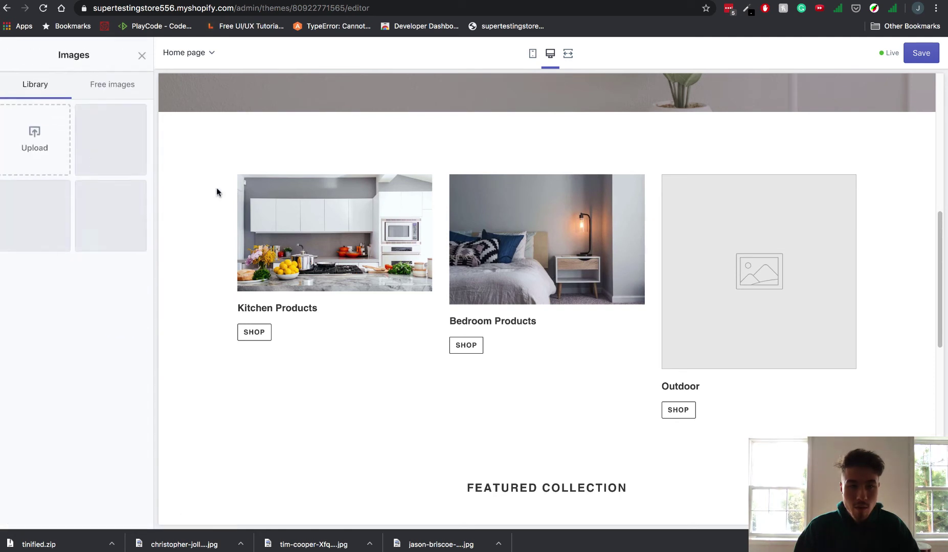
click(48, 136)
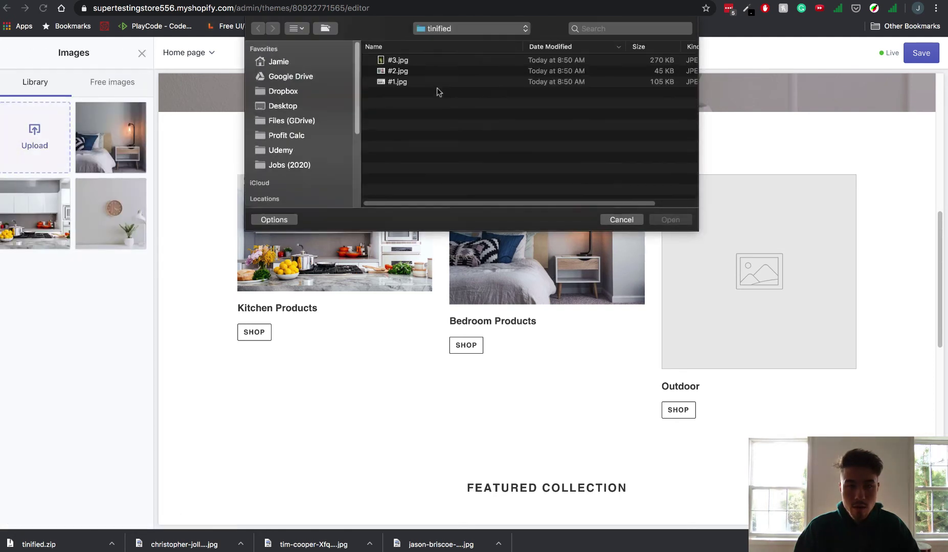
click(430, 61)
click(659, 221)
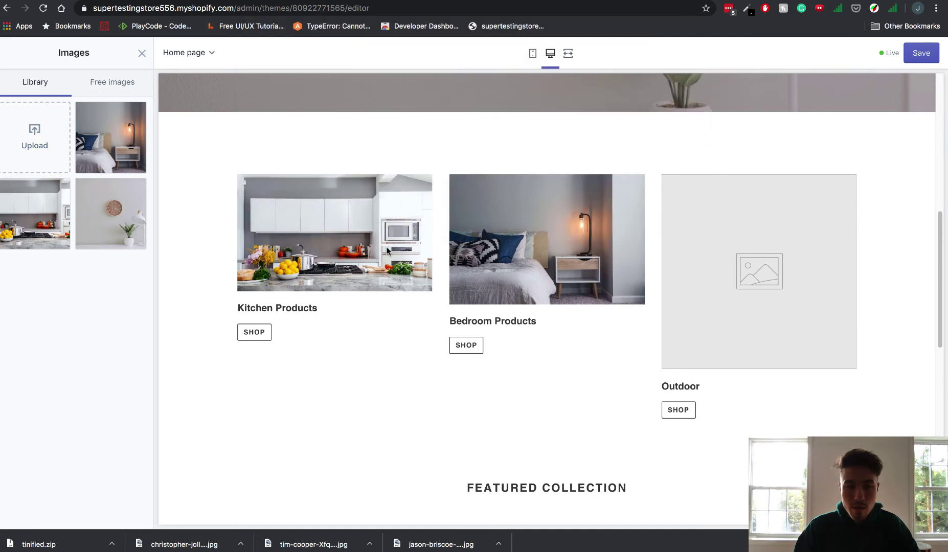
click(122, 126)
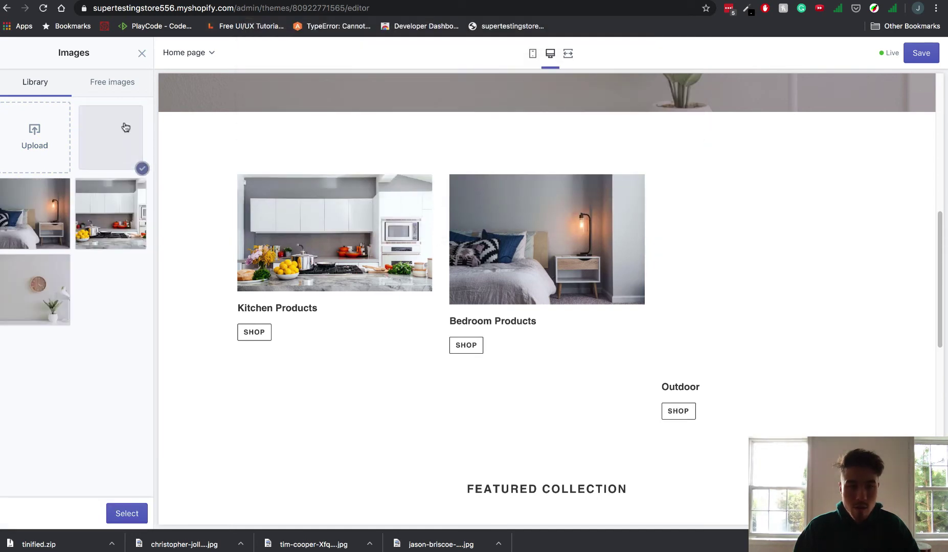
click(106, 509)
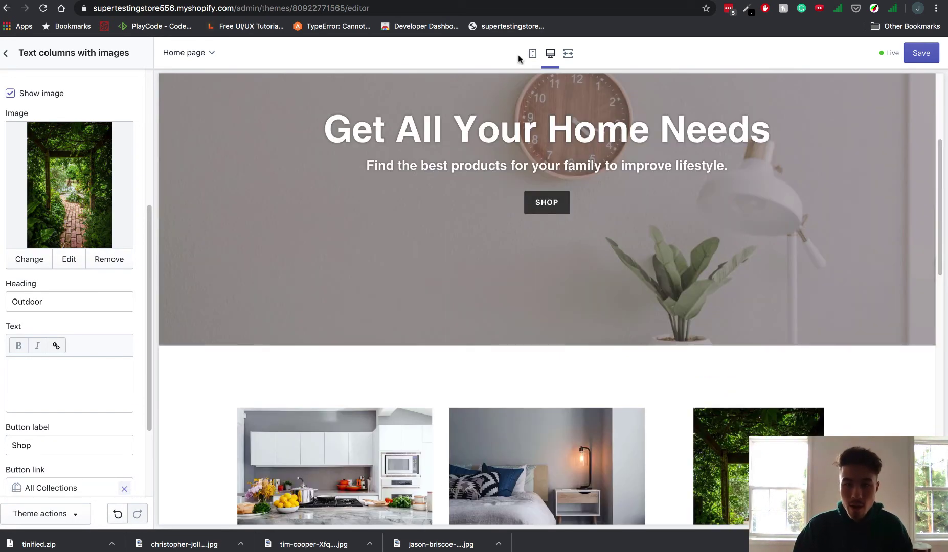
Preview the home page in the mobile layout down to the footer, and return to the section list in the desktop layout
click(532, 53)
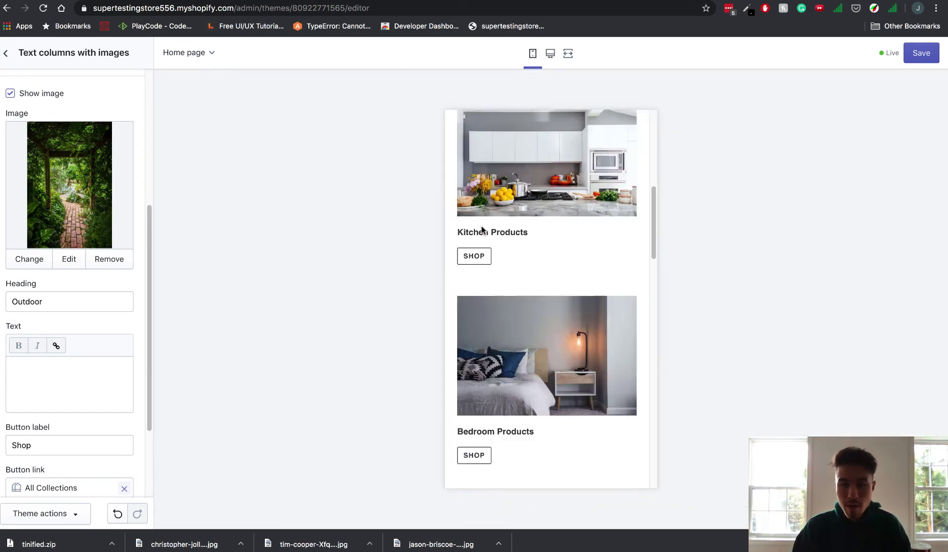
scroll(508, 249, down, 5)
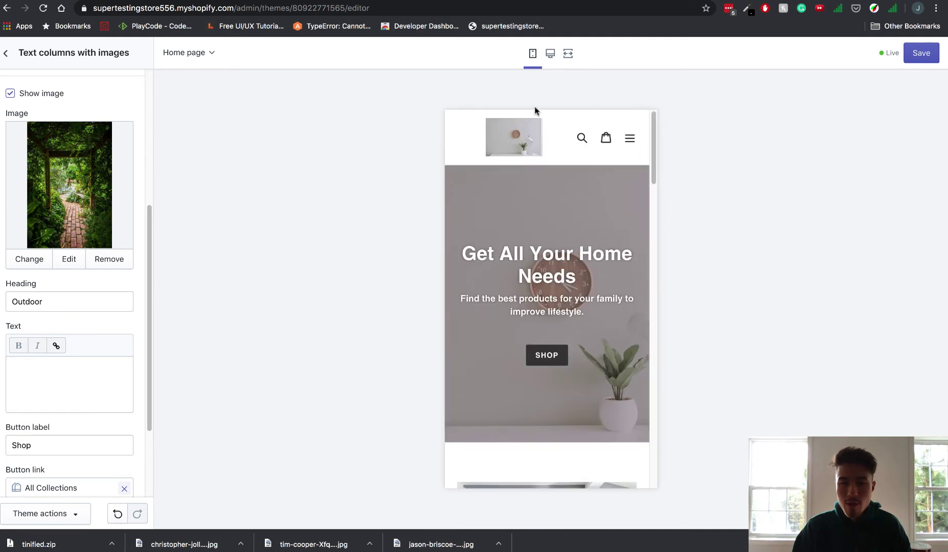
scroll(531, 267, down, 10)
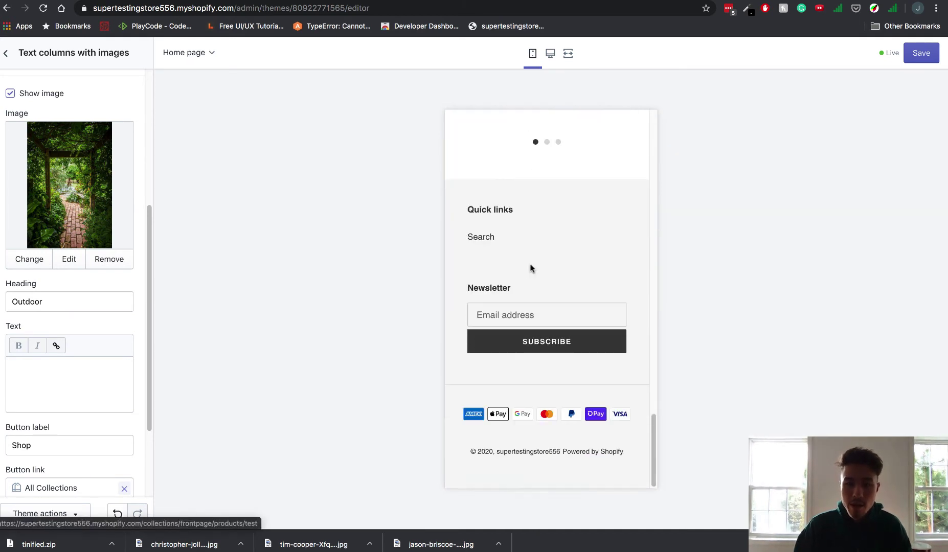
scroll(531, 266, up, 8)
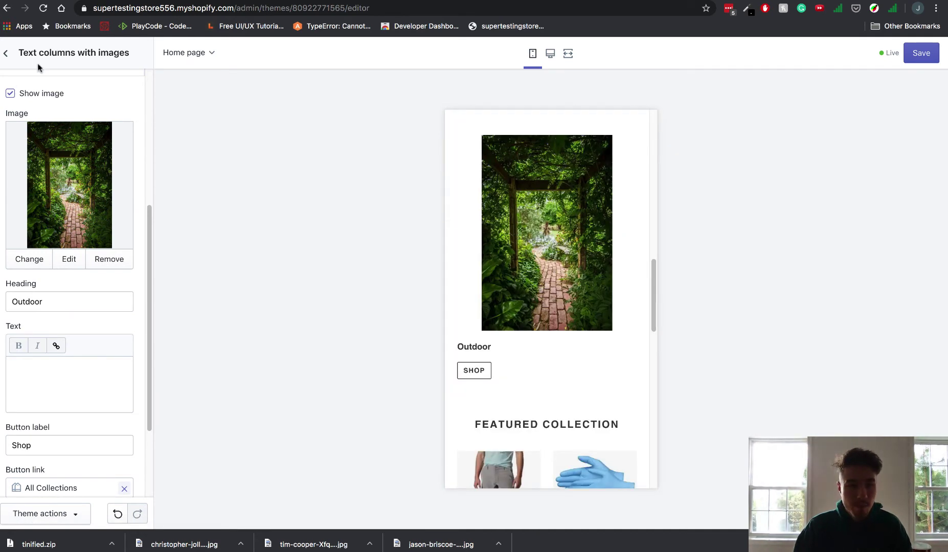
click(6, 52)
click(550, 53)
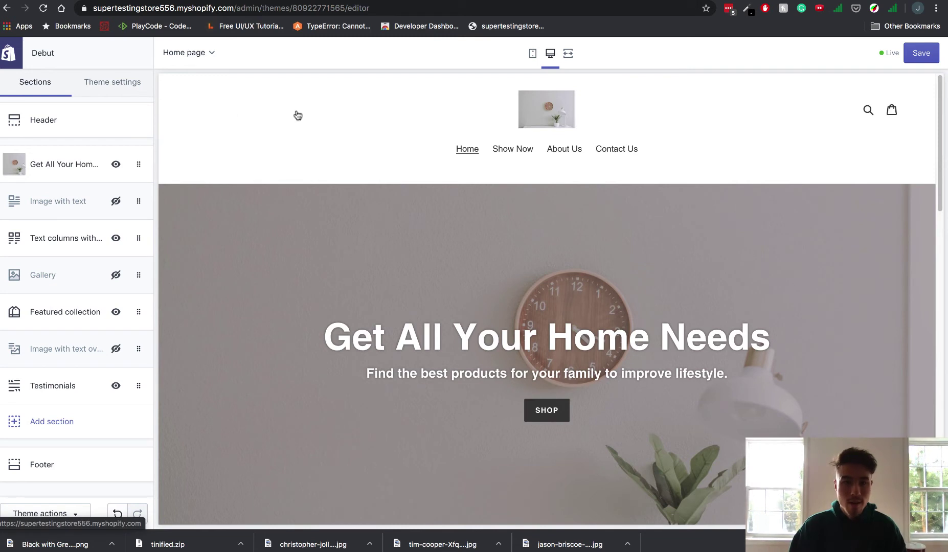
Upload the "Black with Green C...Computer Logo.png" file from the Desktop and set it as the header's logo image
click(53, 129)
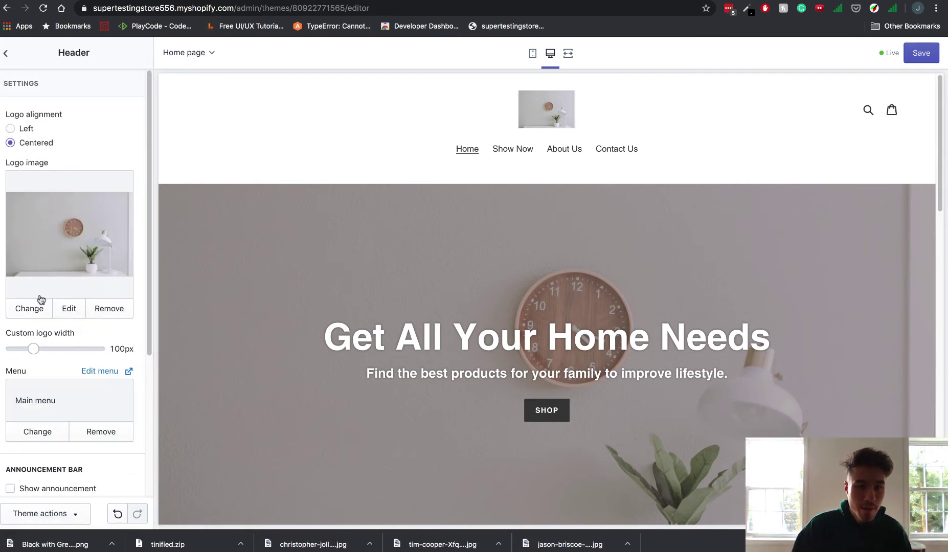
click(40, 305)
click(64, 121)
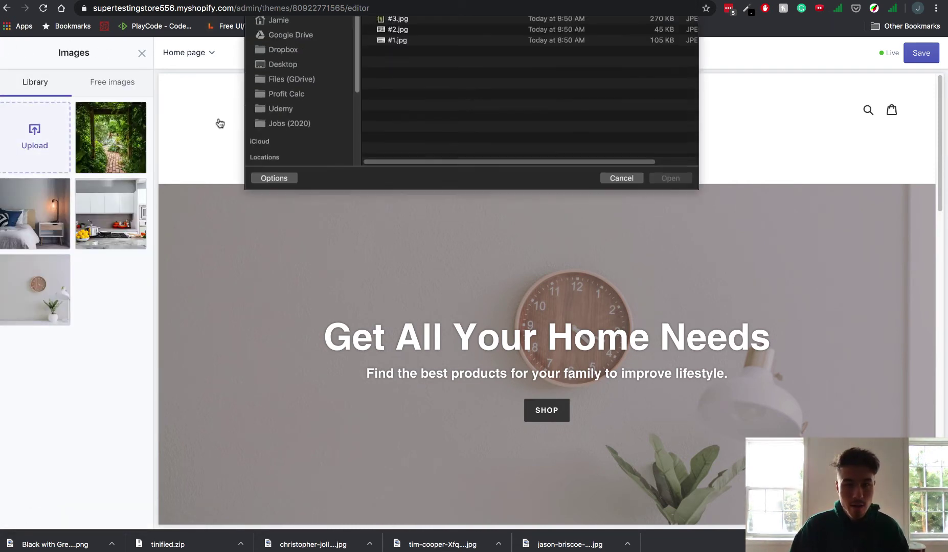
click(282, 104)
click(419, 61)
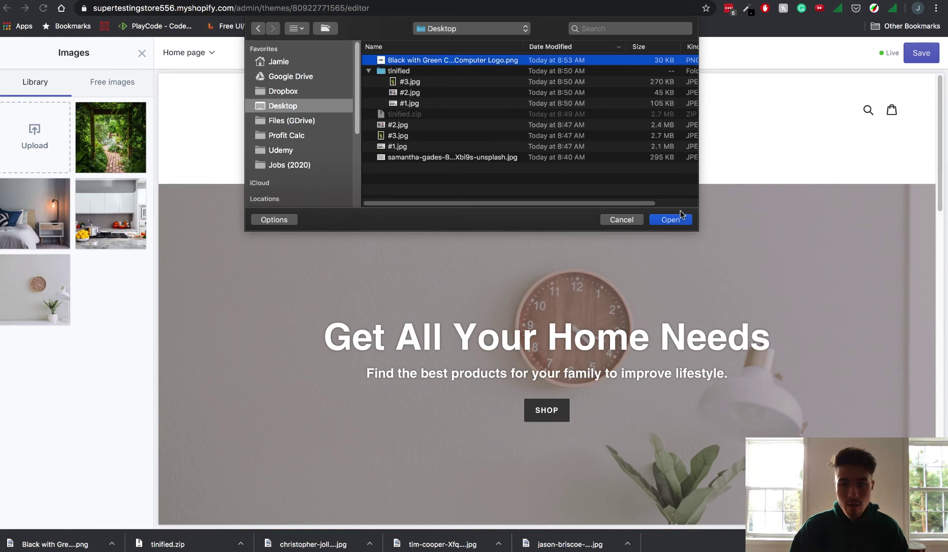
click(679, 219)
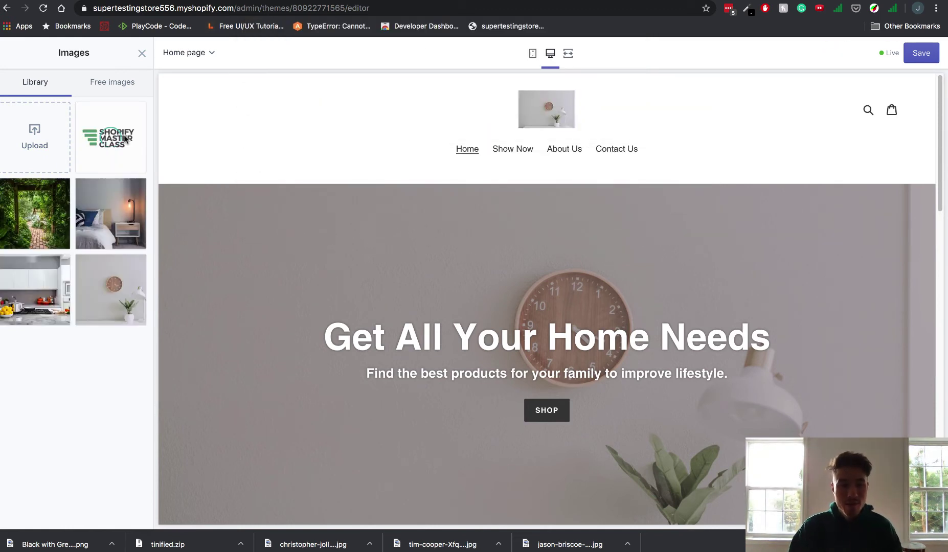
click(102, 110)
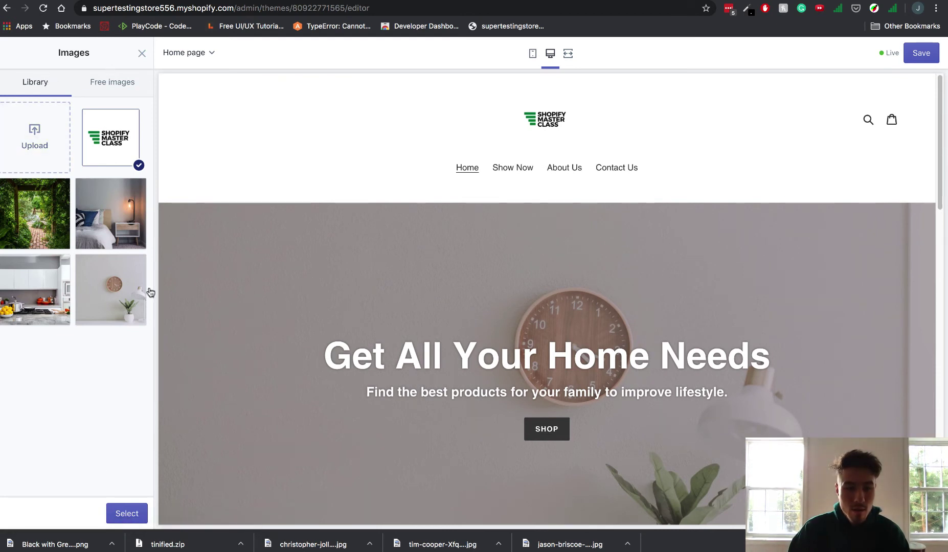
click(127, 513)
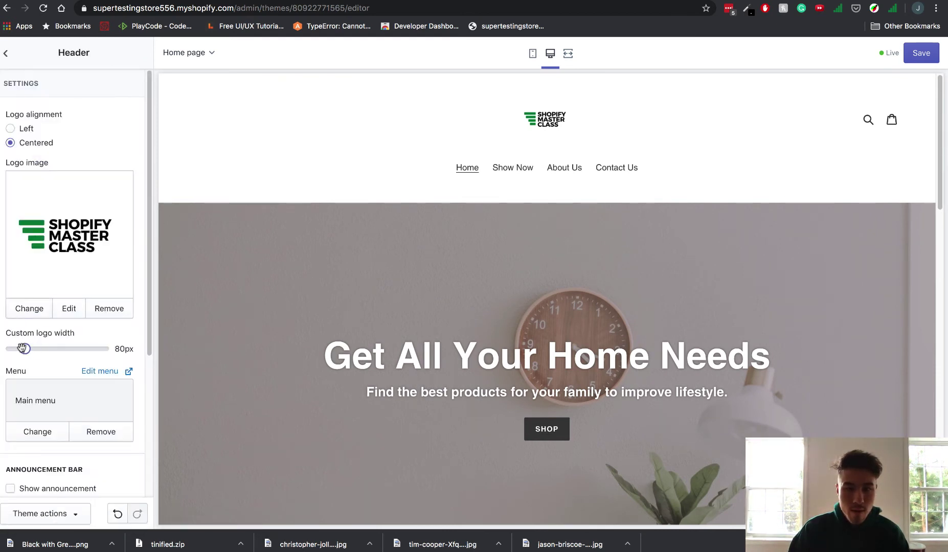
Set the header's custom logo width to 105px
drag(22, 348, 50, 347)
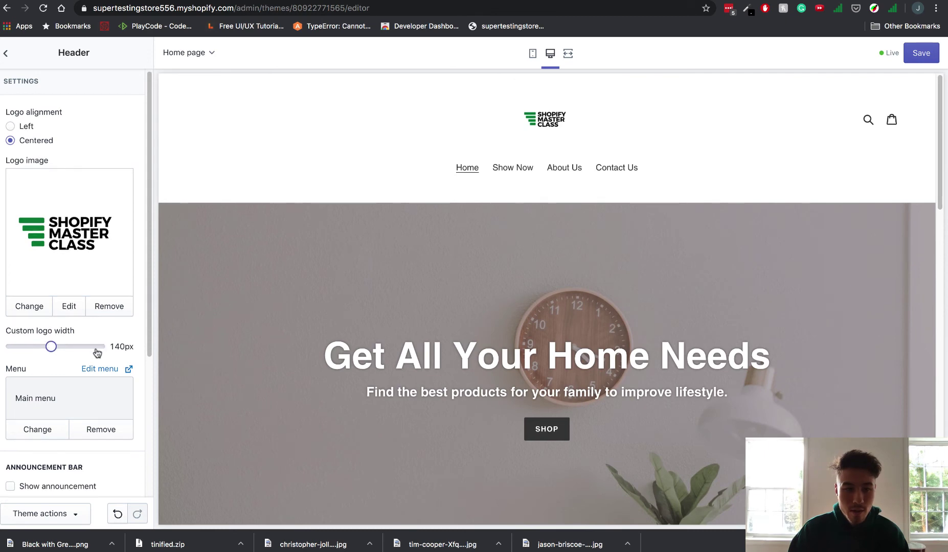
scroll(51, 377, down, 2)
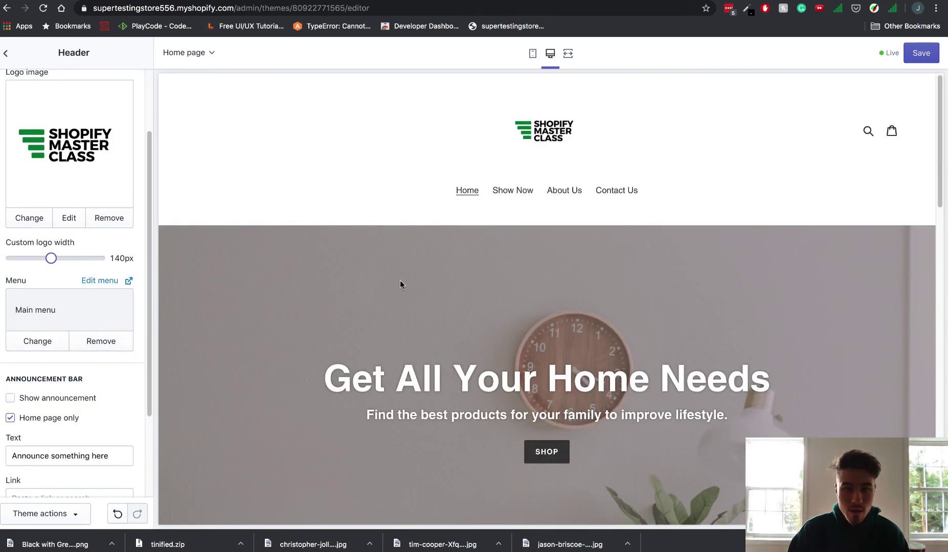
drag(53, 260, 36, 259)
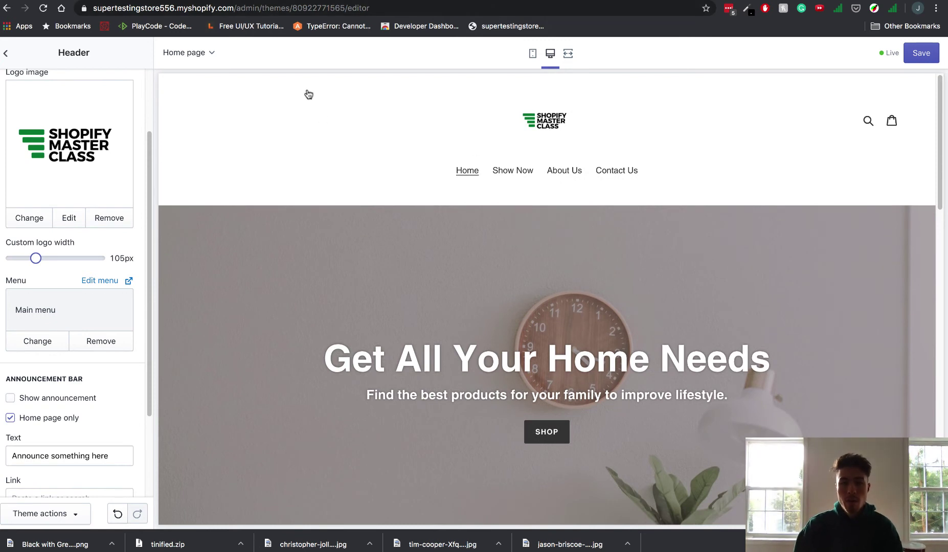
Examine the new logo and the home page sections in the mobile preview
click(532, 54)
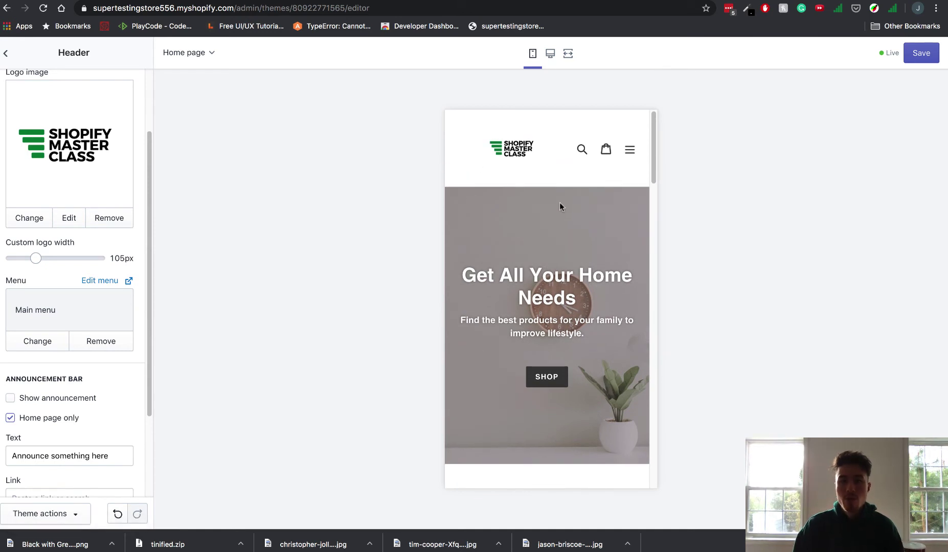
scroll(575, 272, down, 10)
scroll(575, 272, up, 10)
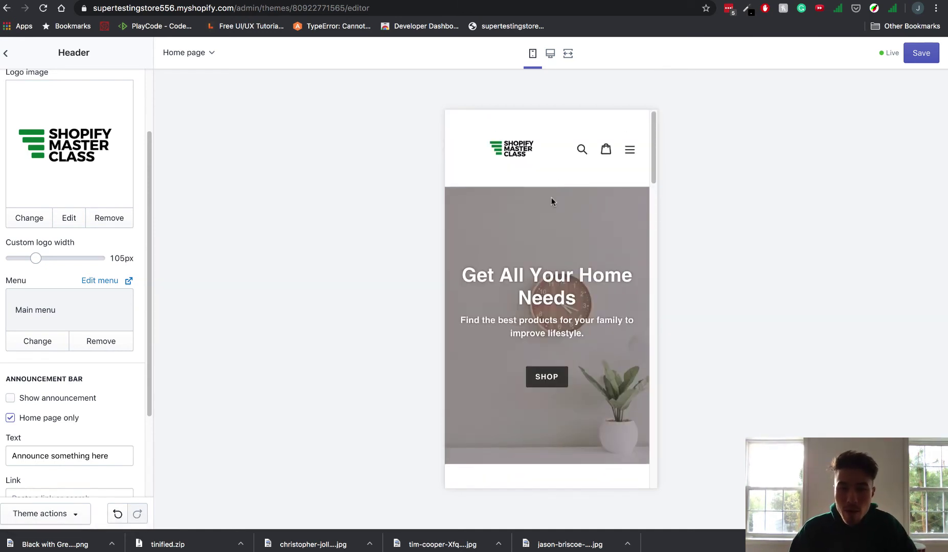
scroll(506, 256, down, 15)
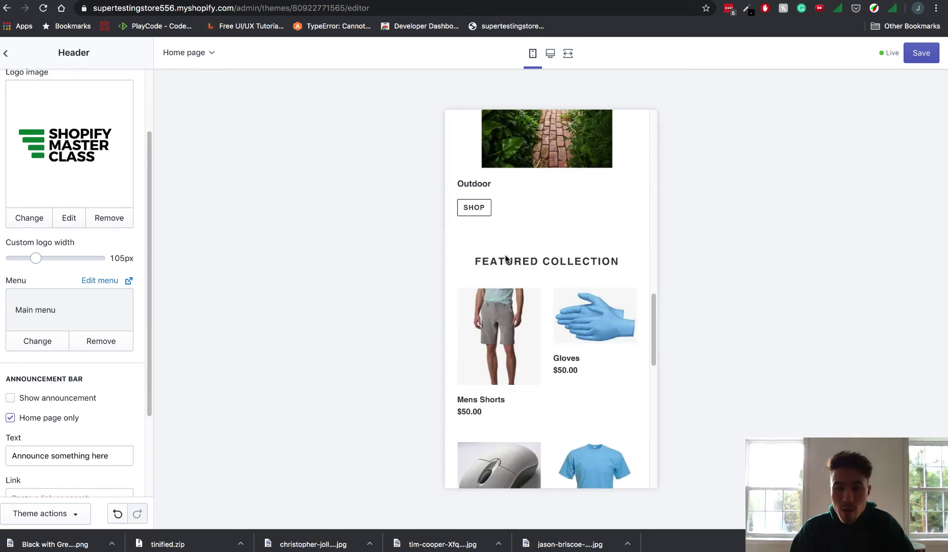
scroll(508, 258, up, 15)
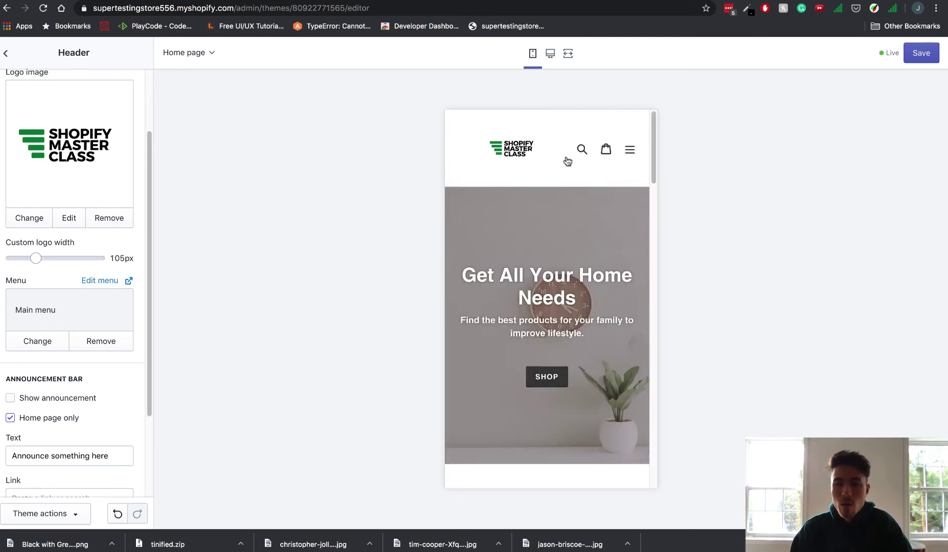
Enable the header's announcement bar and set its text to "Free Shipping Over $30"
scroll(547, 339, down, 2)
scroll(547, 339, up, 2)
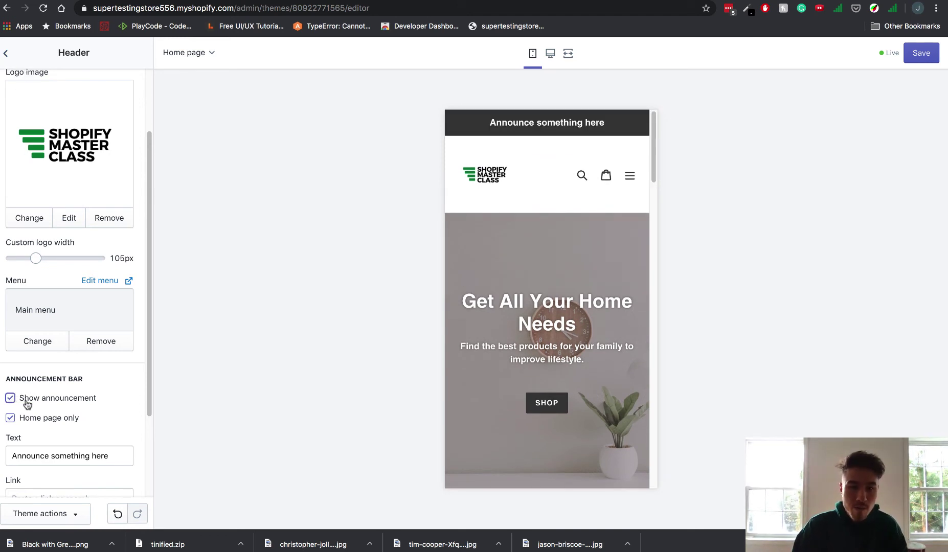
scroll(72, 460, down, 1)
click(72, 424)
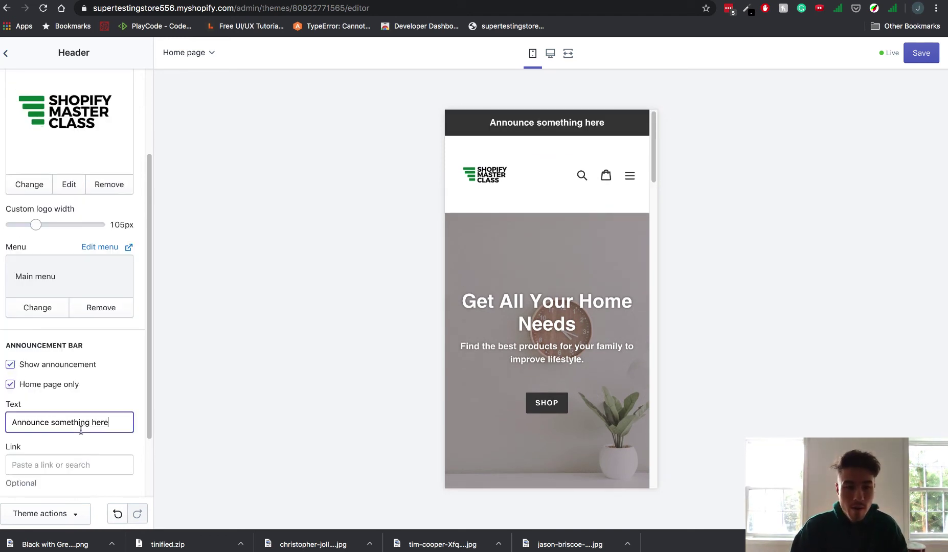
key(super+a)
text(Free Ship)
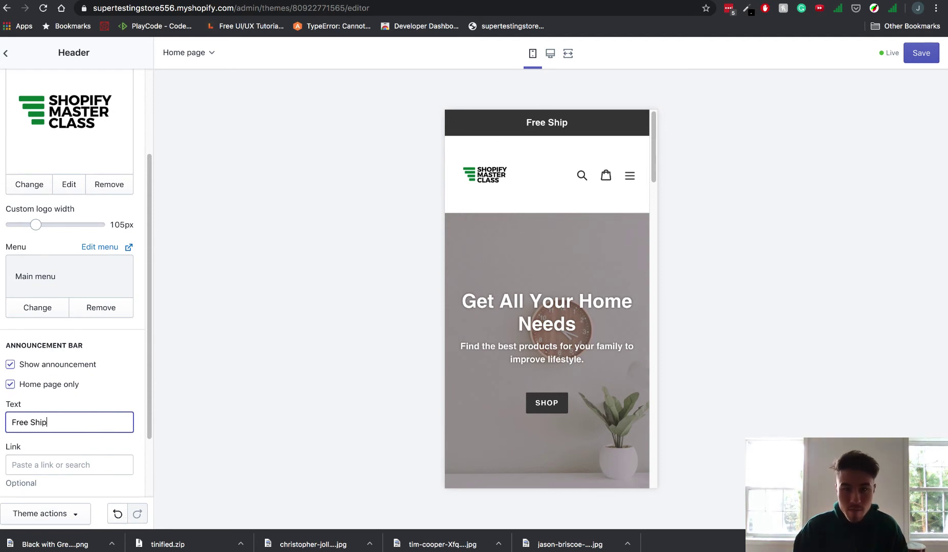
text(ping Over )
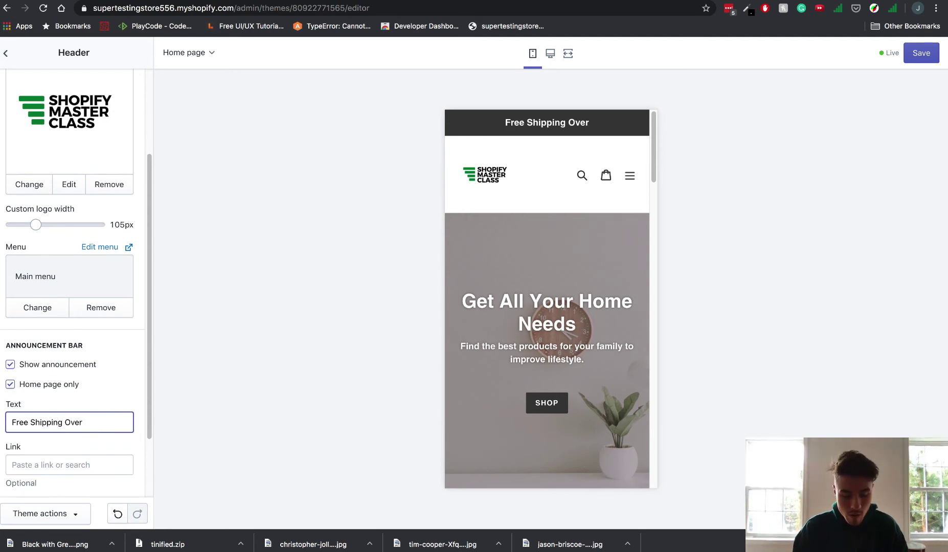
text($30)
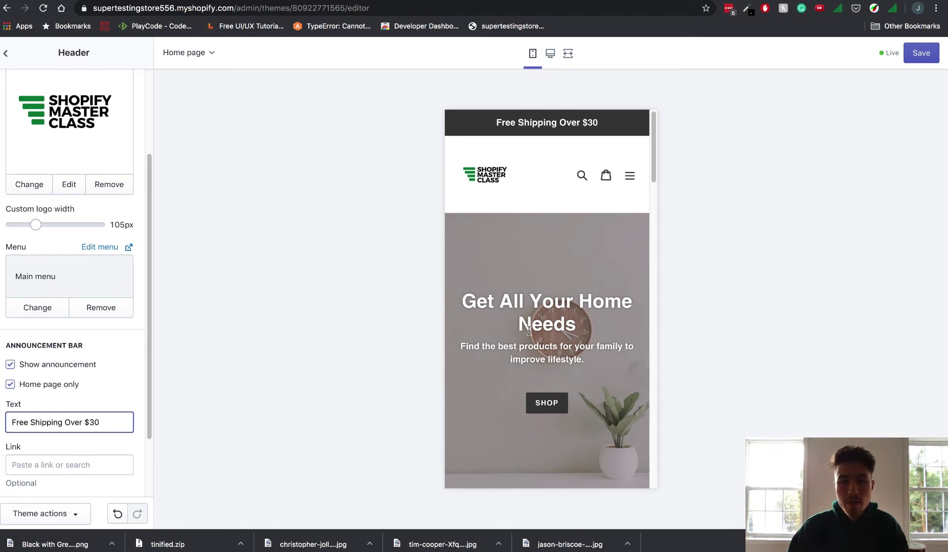
scroll(72, 385, down, 3)
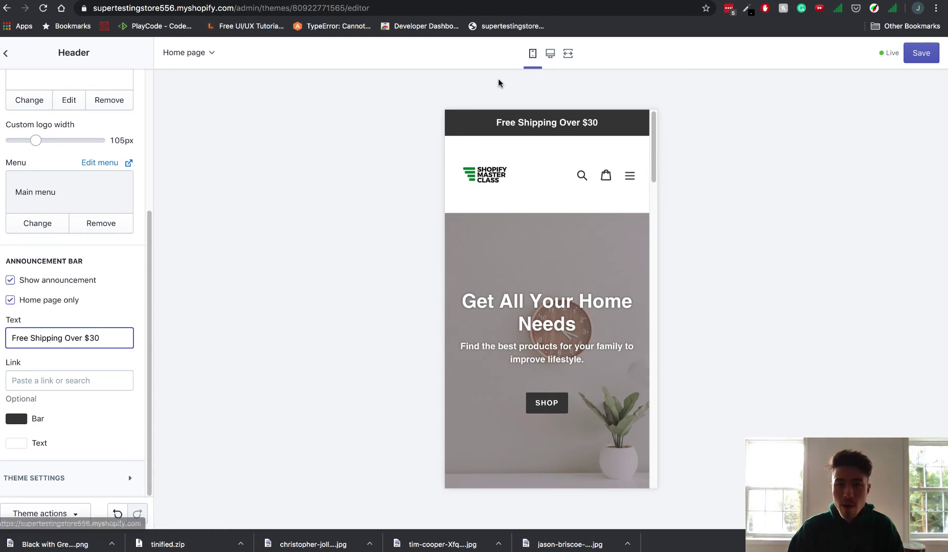
In the Testimonials section, replace the first testimonial's text with "I wasn't sure of other online home store."
click(8, 51)
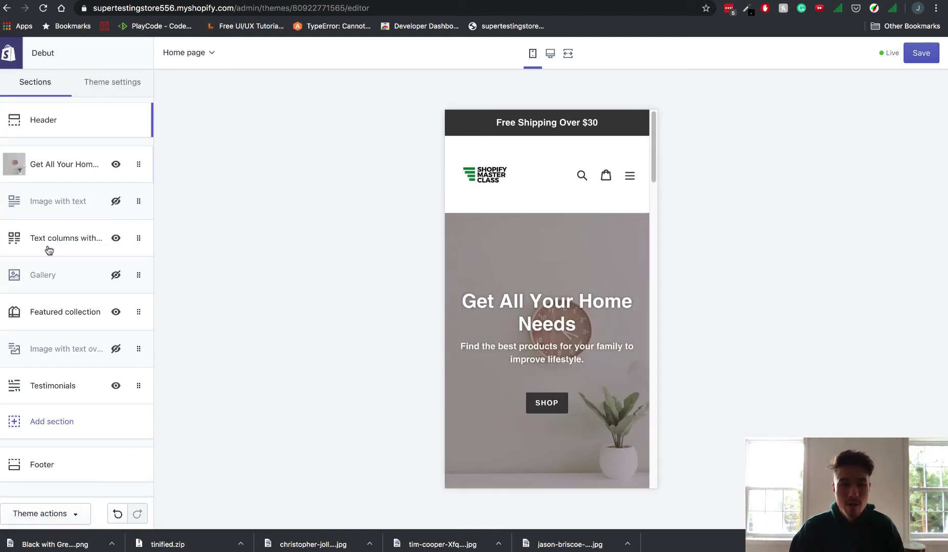
click(72, 401)
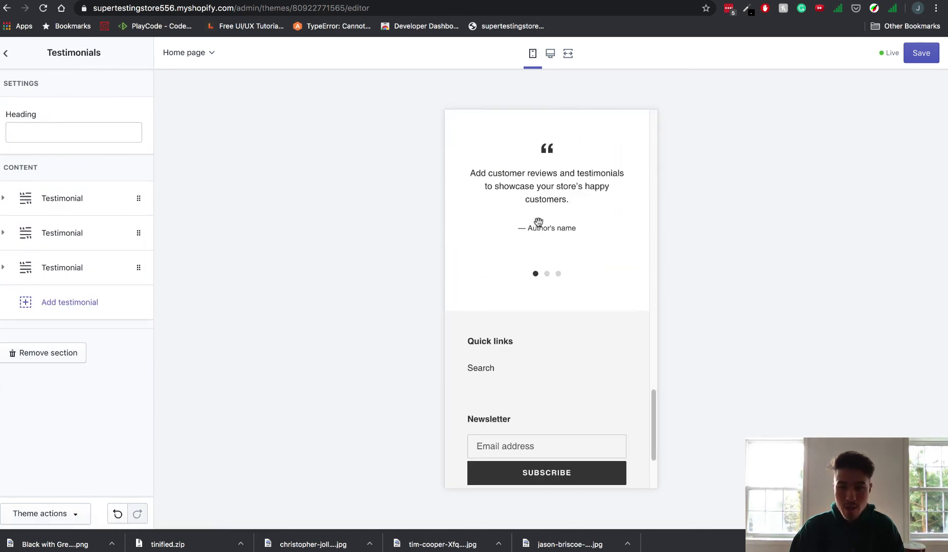
click(44, 199)
click(64, 288)
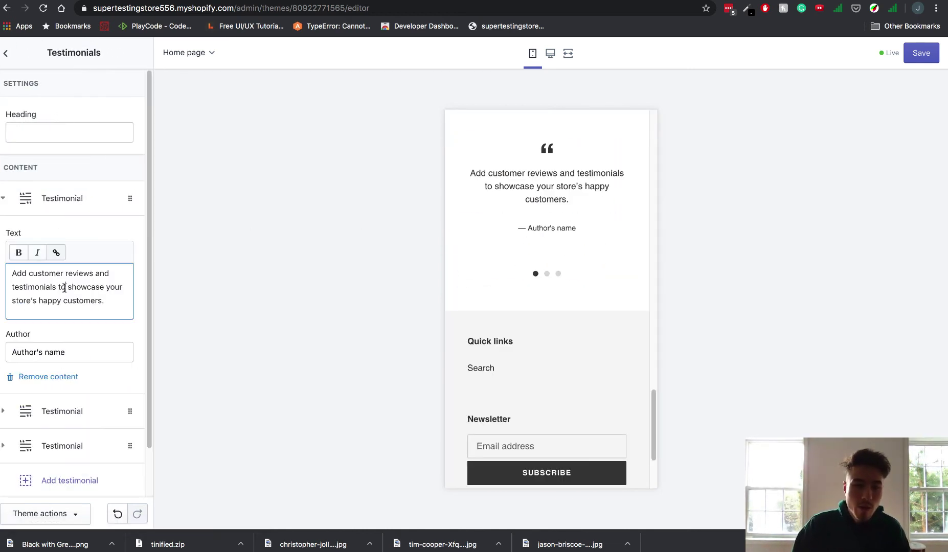
key(ctrl+a)
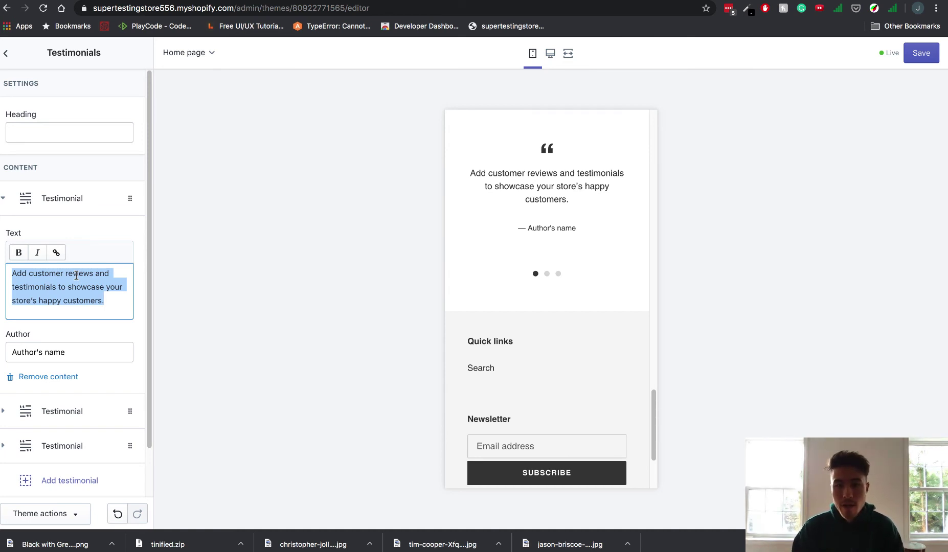
text(I w)
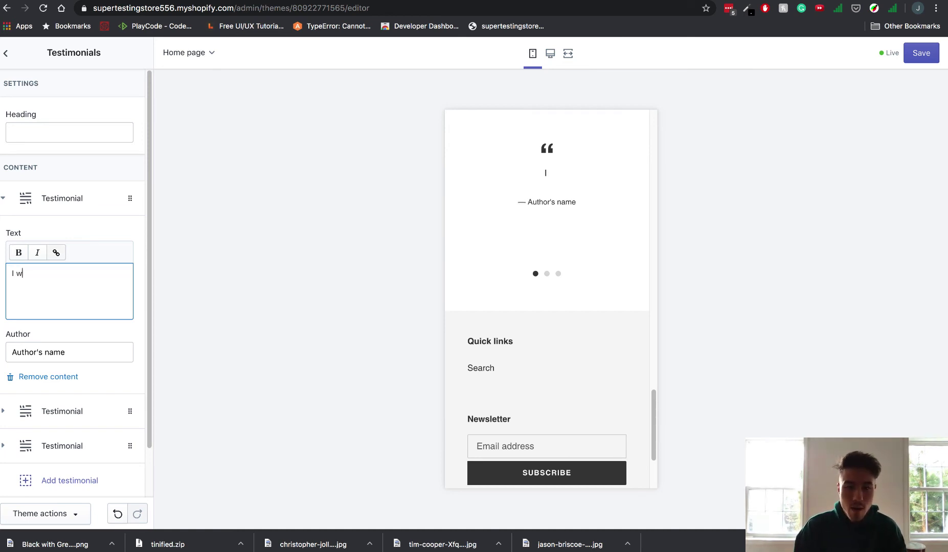
text(asn't sure o)
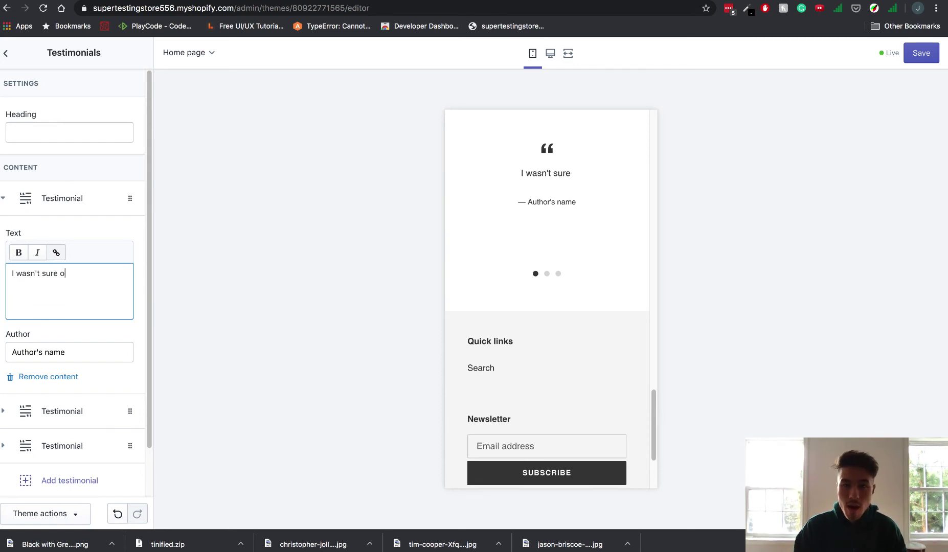
text(f other ho)
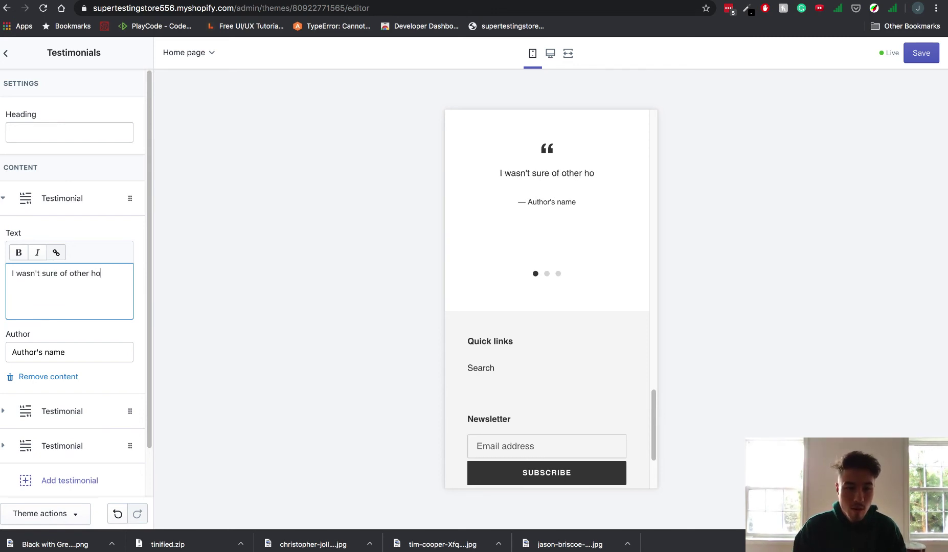
key(BackSpace)
key(BackSpace)
text(online home store. )
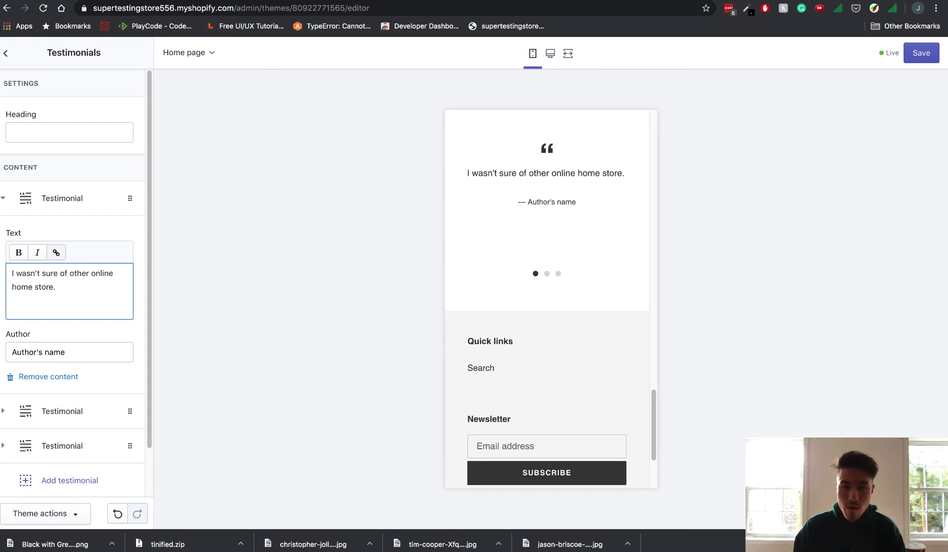
Add "Their products usually aren't great." to the first testimonial's text, correcting the spelling of "usually"
text(Thei)
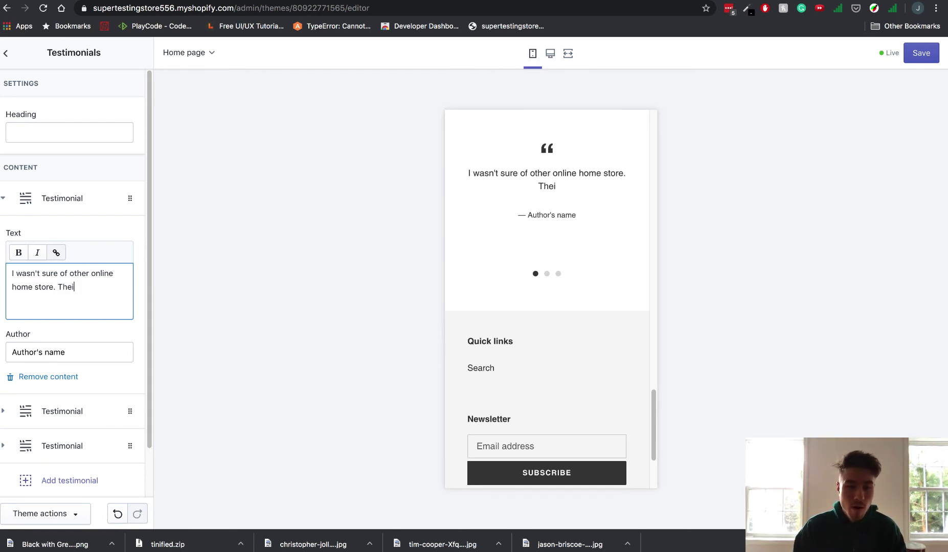
text(r products ussua)
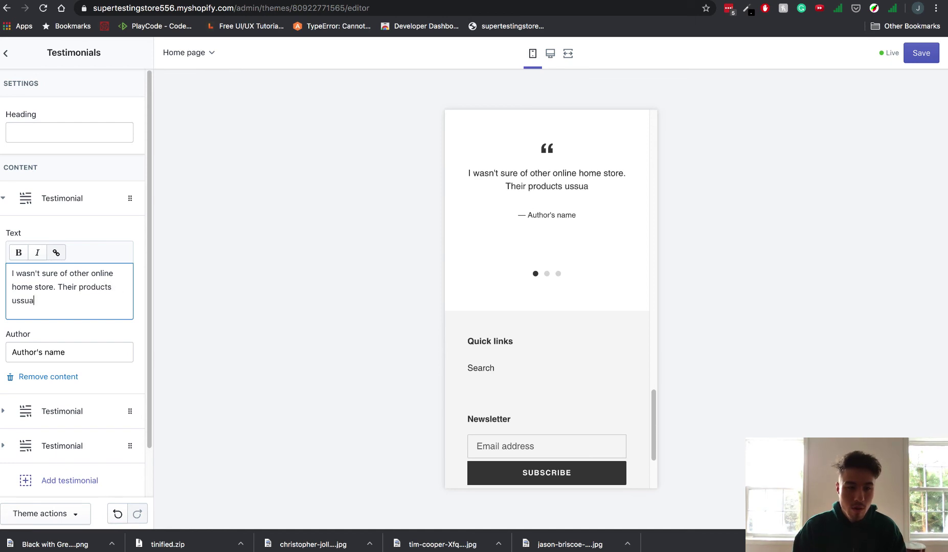
text(ly aren't grea)
text(t.)
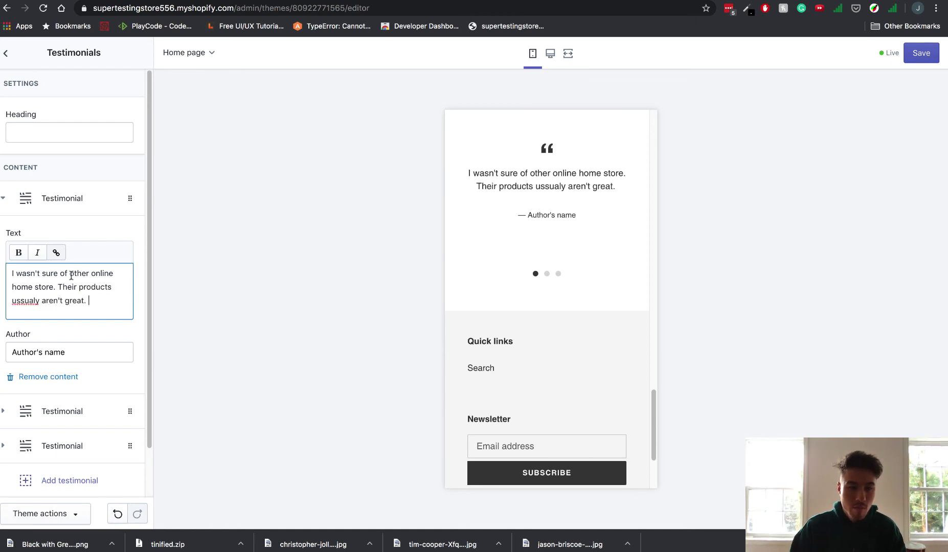
right_click(27, 301)
click(92, 304)
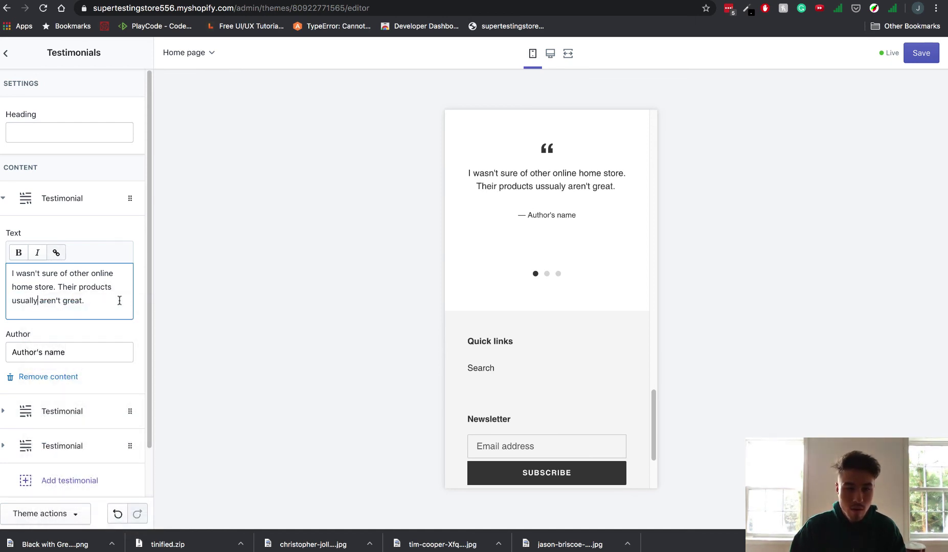
Continue the first testimonial with "But superstore pleasantly surprised me.", correcting the spelling of "pleasantly"
text(But s)
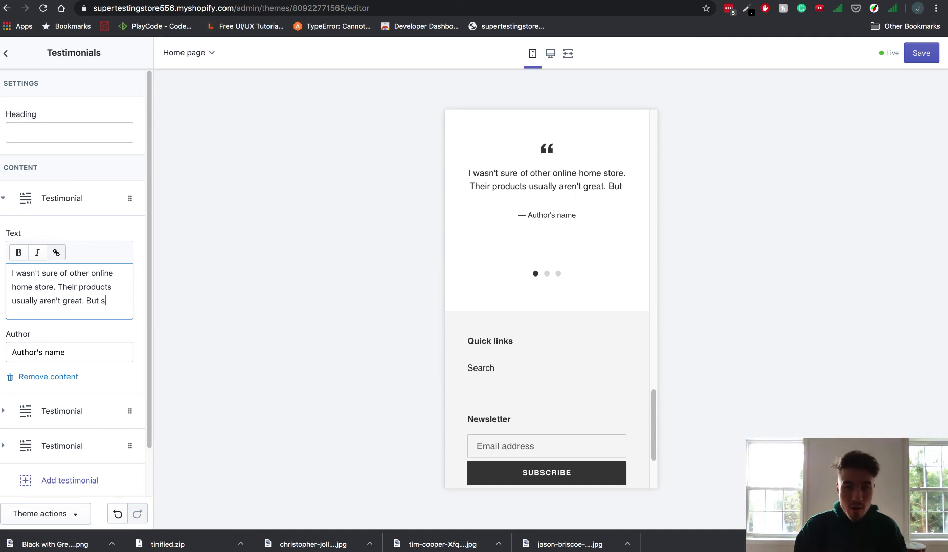
text(uperstore plea)
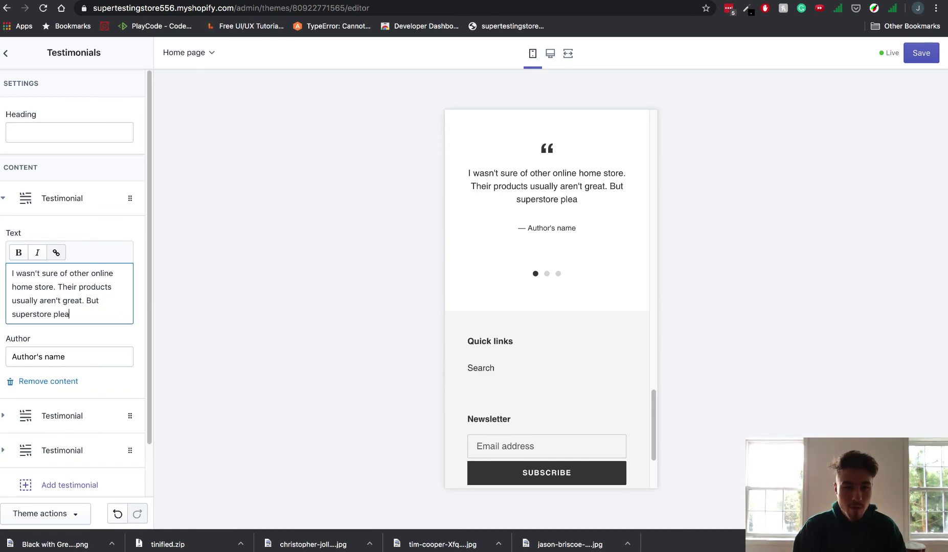
text(senty su)
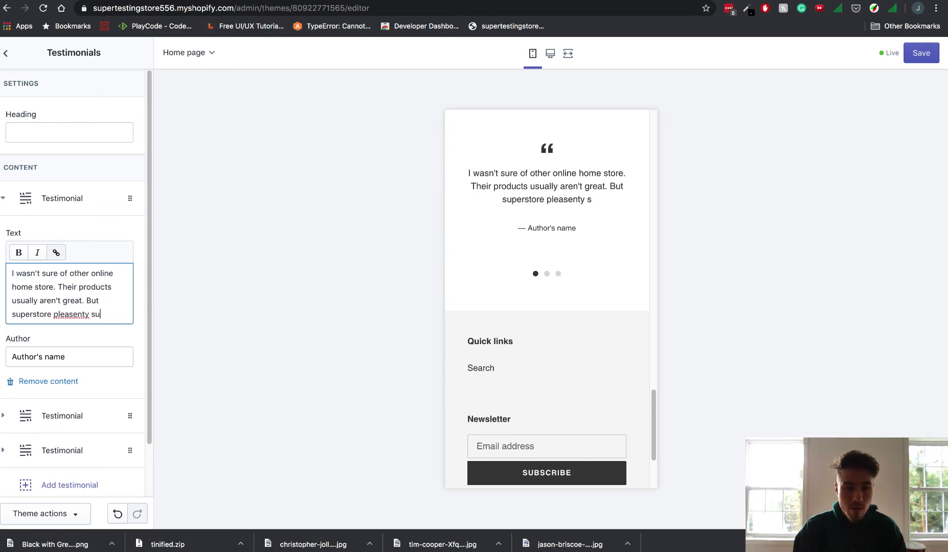
text(rprised me.)
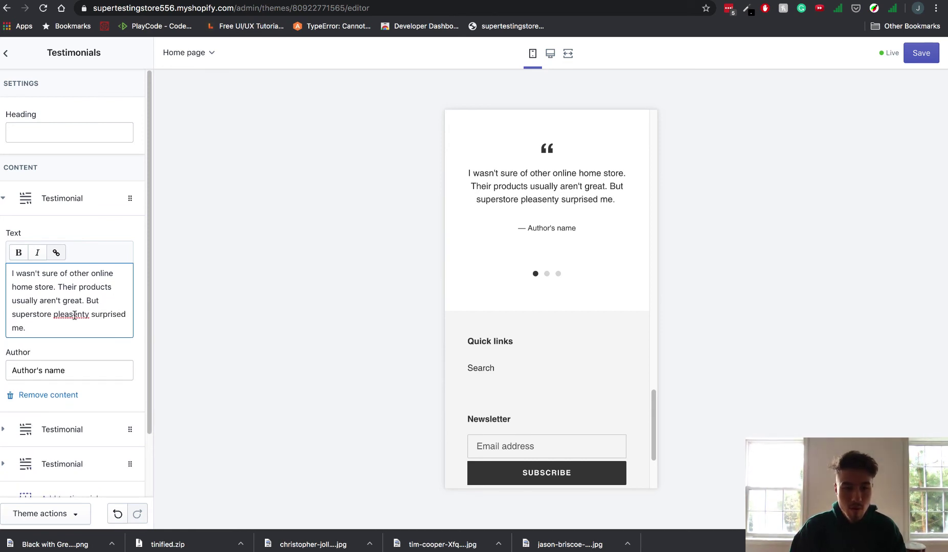
right_click(74, 315)
click(92, 311)
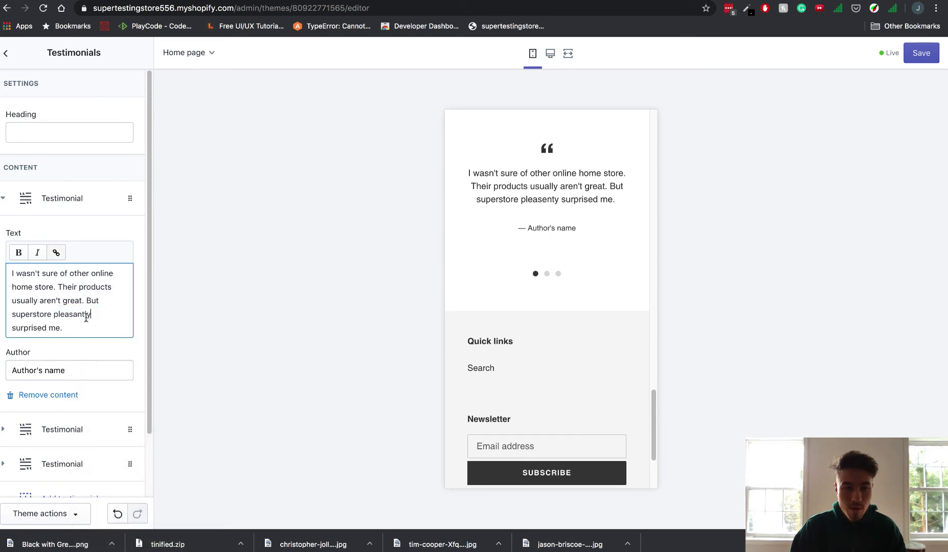
End the first testimonial with "The computer was a great addition to my daugheter room." and try to correct the last misspelled word
text(The)
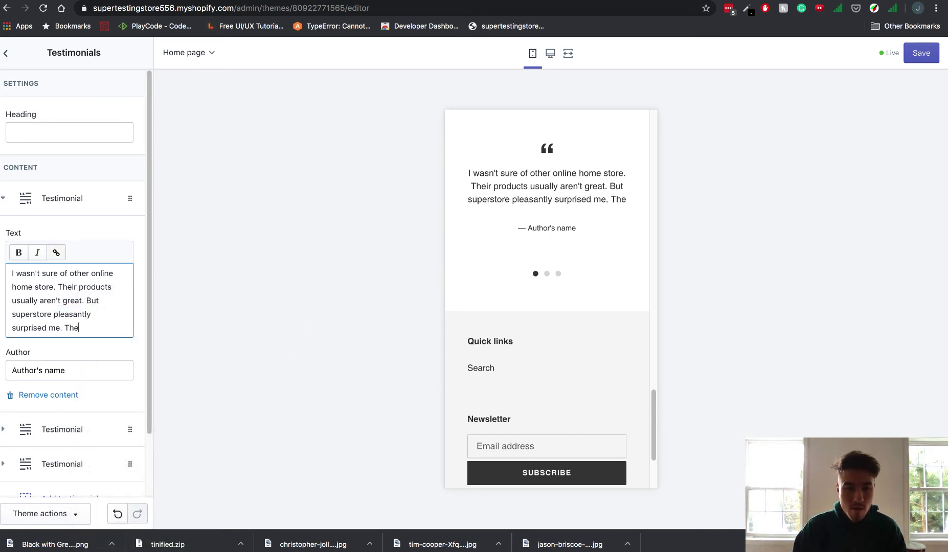
scroll(515, 343, up, 8)
scroll(515, 343, down, 3)
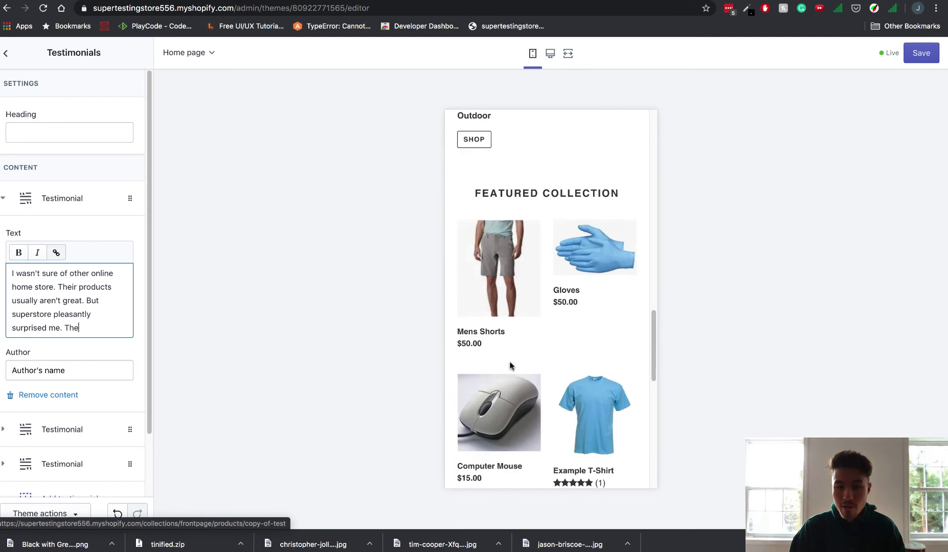
scroll(61, 313, down, 1)
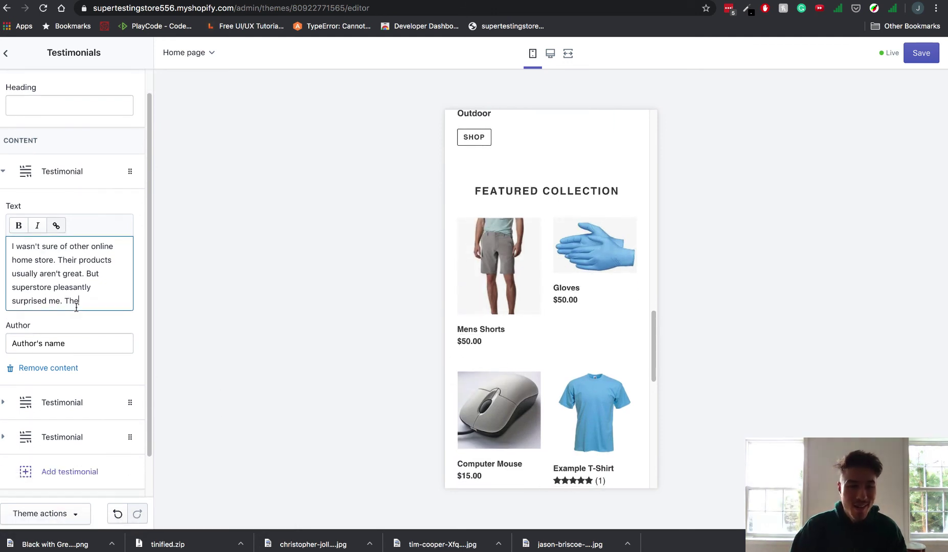
text(computer was a g)
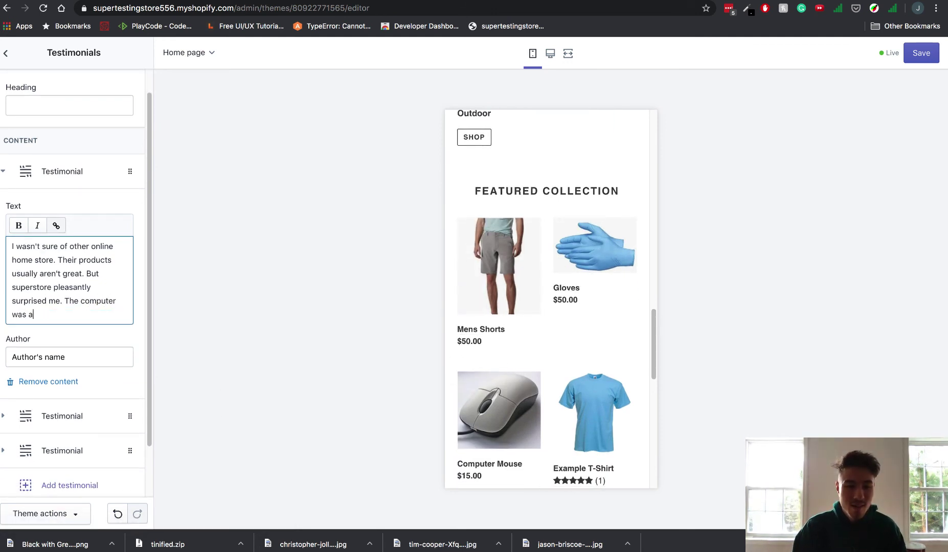
key(BackSpace)
key(BackSpace)
key(BackSpace)
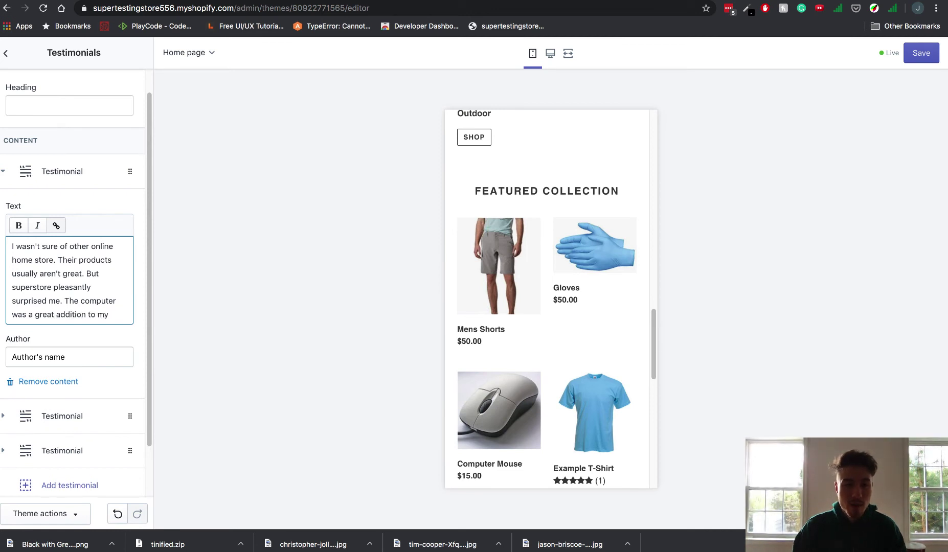
text(ugheter room.)
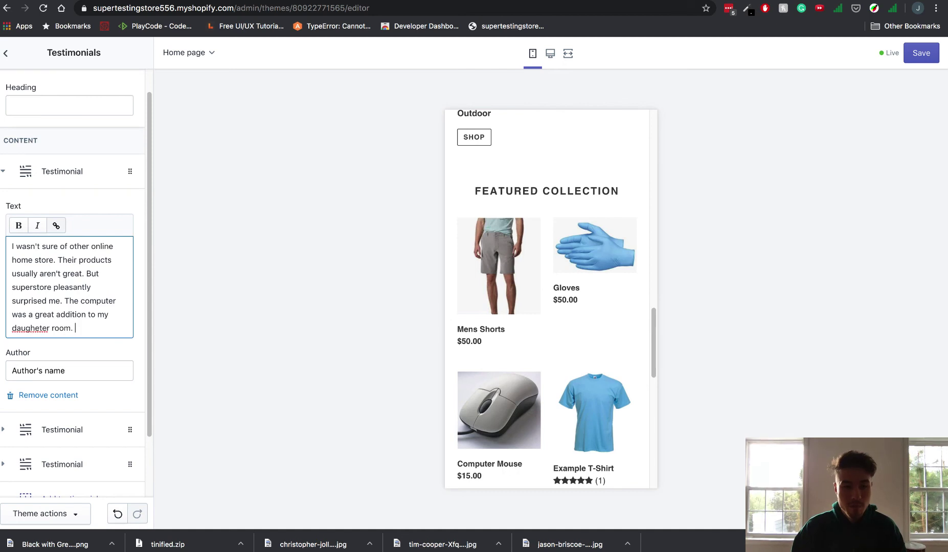
right_click(34, 325)
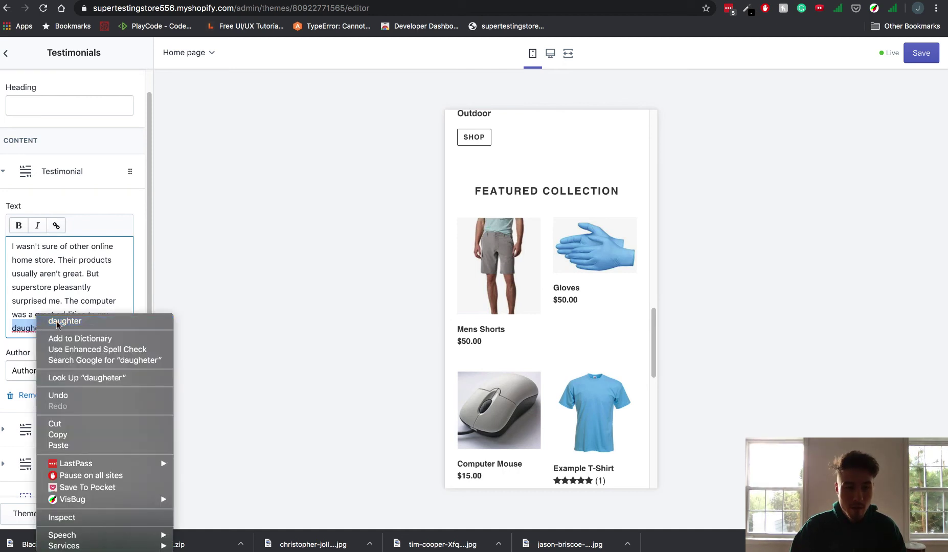
click(56, 321)
Enter the customer's name as the first testimonial's author, check the quote in the mobile preview and collapse the testimonial
click(82, 376)
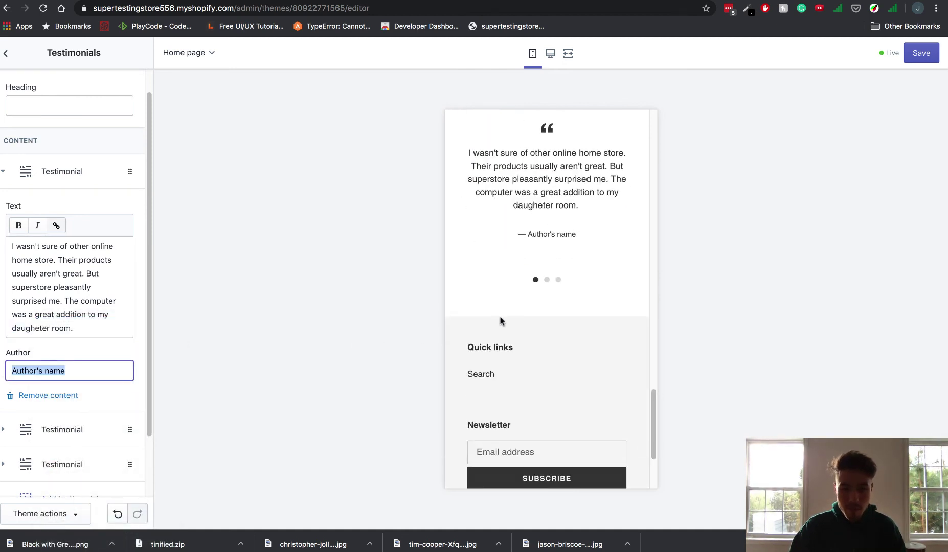
text(Kim S.)
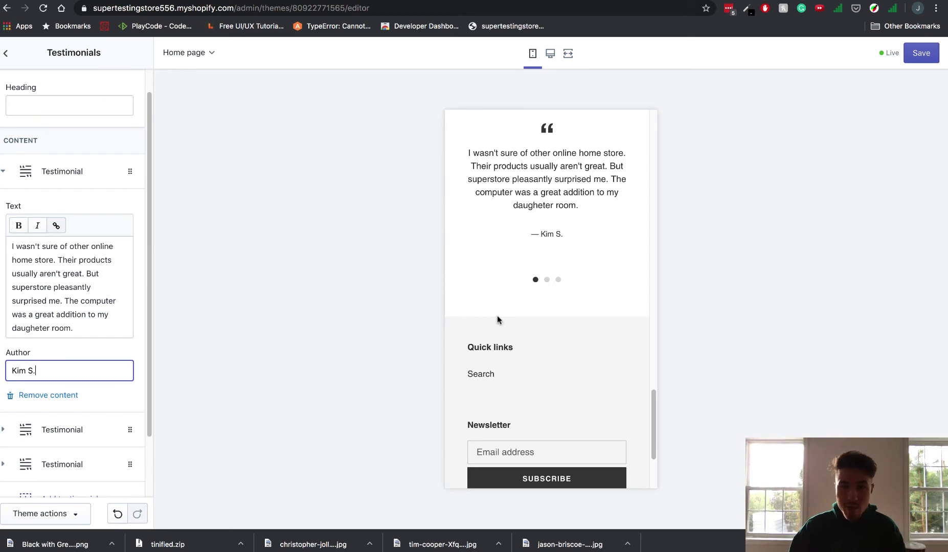
scroll(87, 399, down, 1)
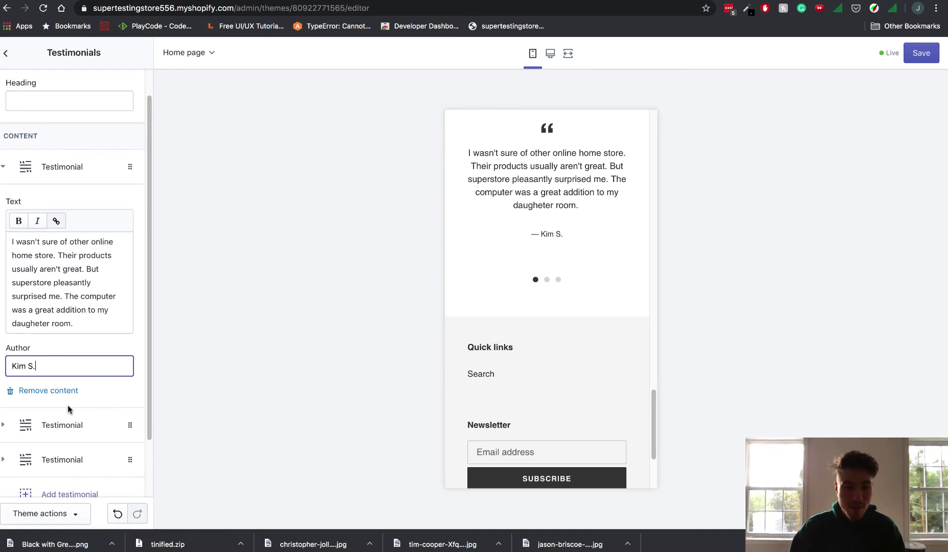
scroll(512, 256, up, 3)
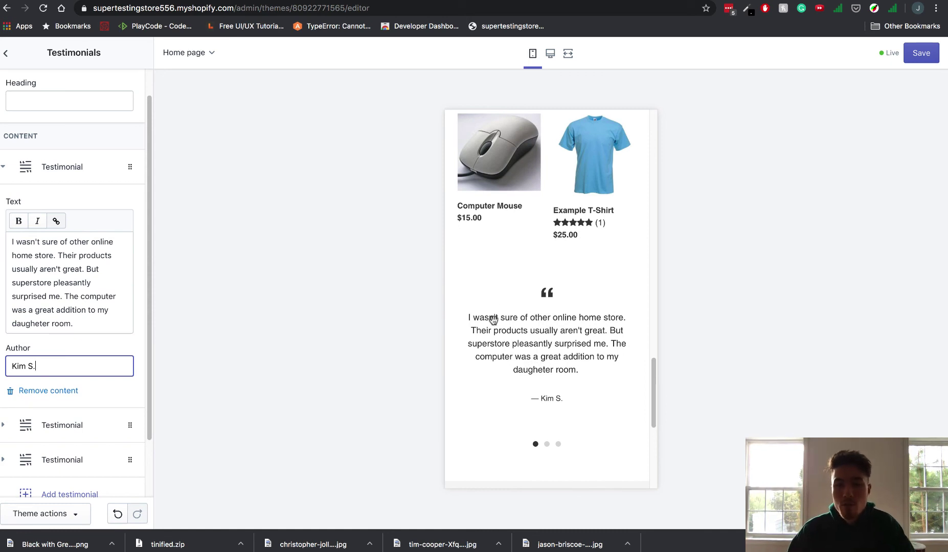
scroll(495, 320, down, 4)
scroll(57, 361, down, 1)
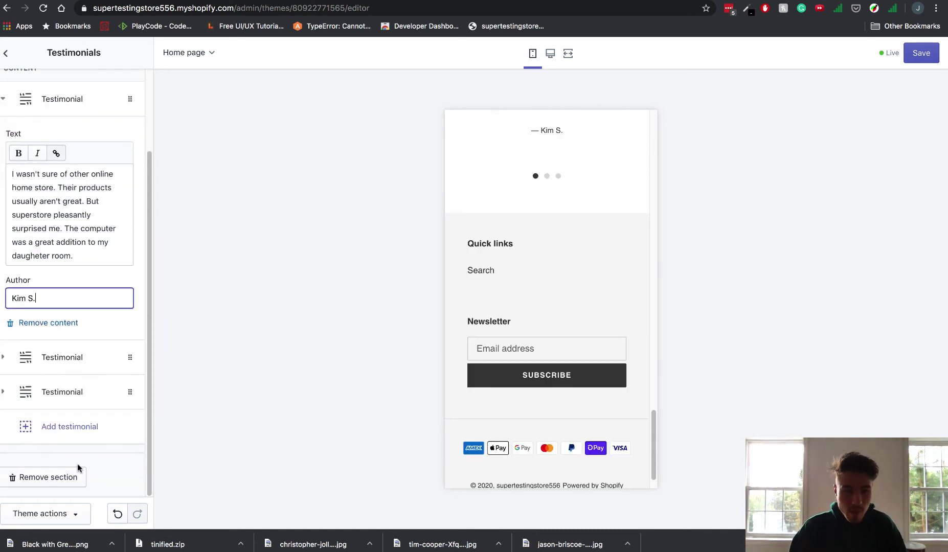
click(12, 100)
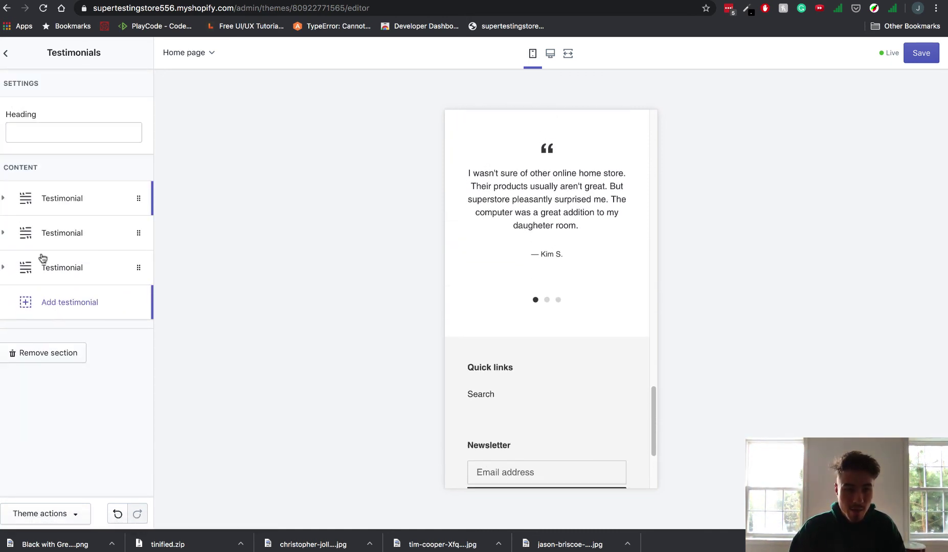
Open the footer settings from the section list and enable the payment icons
click(6, 53)
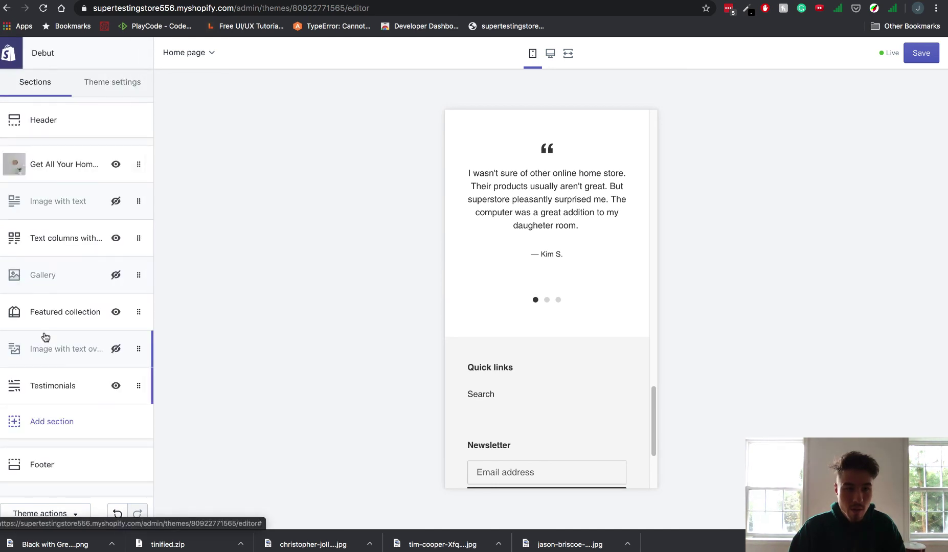
click(40, 471)
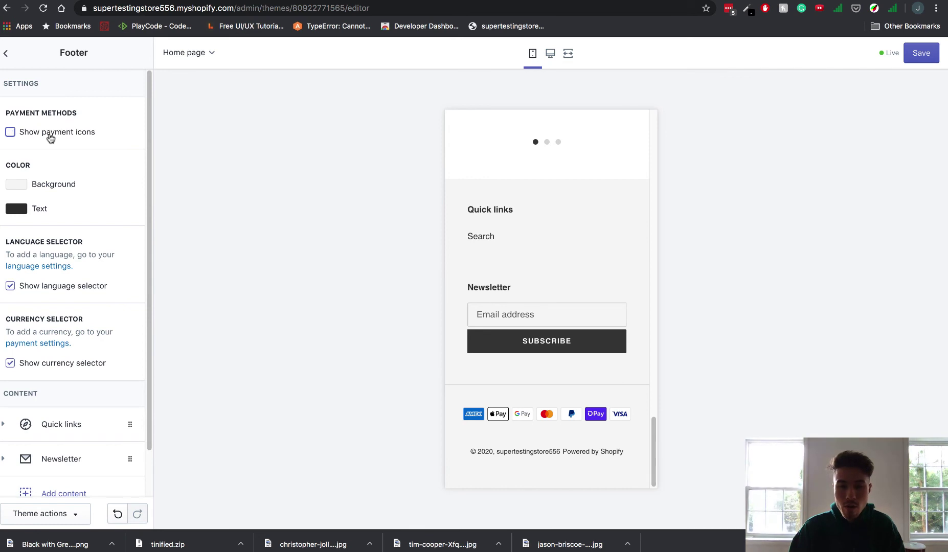
click(11, 132)
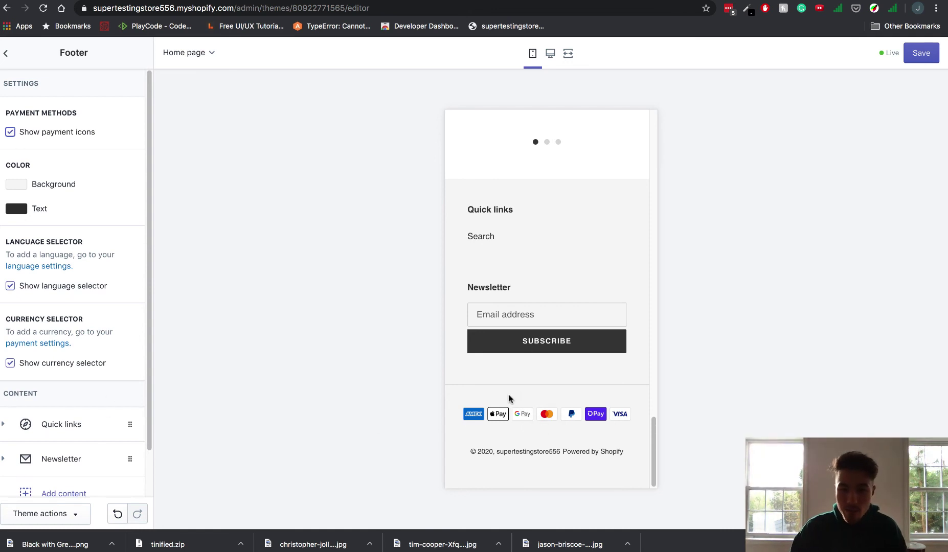
Expand the footer's Quick links content and examine its heading and menu settings
scroll(46, 424, down, 1)
click(54, 391)
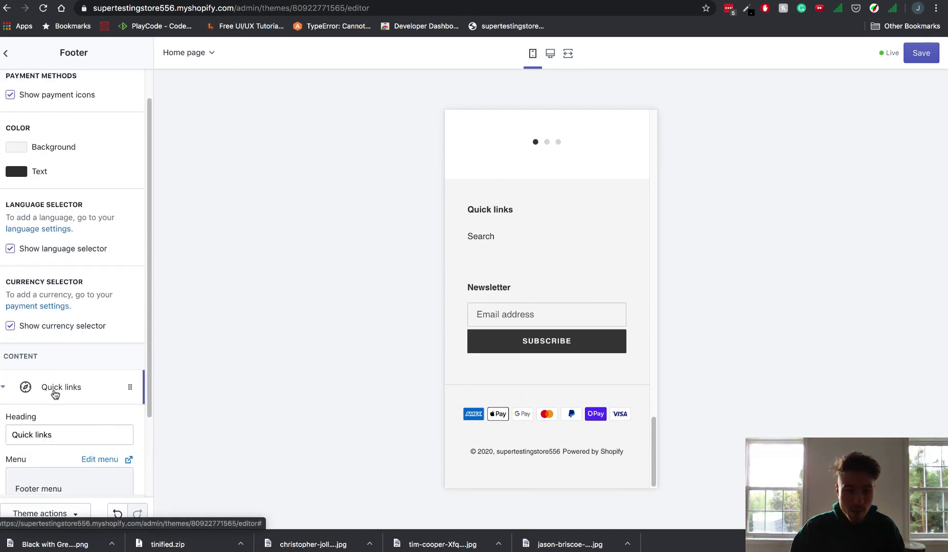
scroll(51, 404, down, 3)
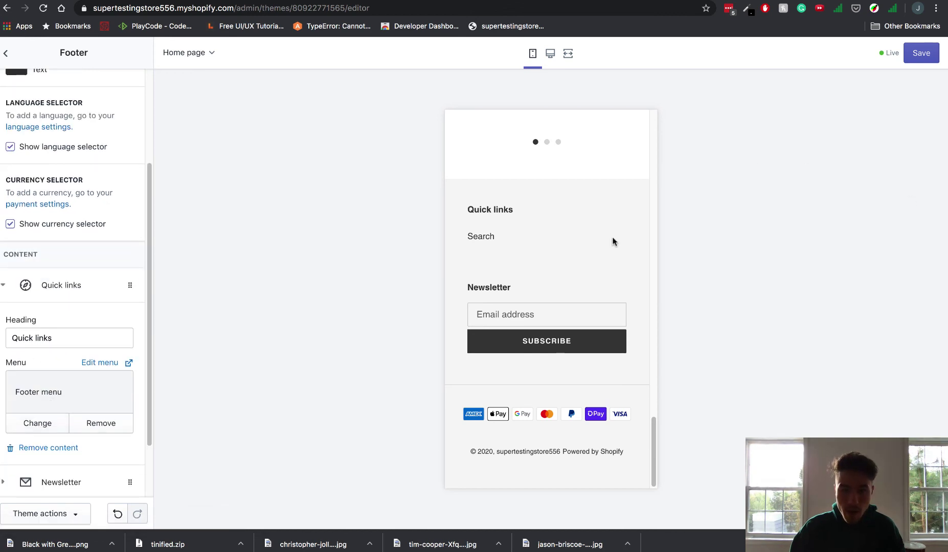
Remove the Newsletter content from the footer and add a Text content block in its place
scroll(614, 242, up, 1)
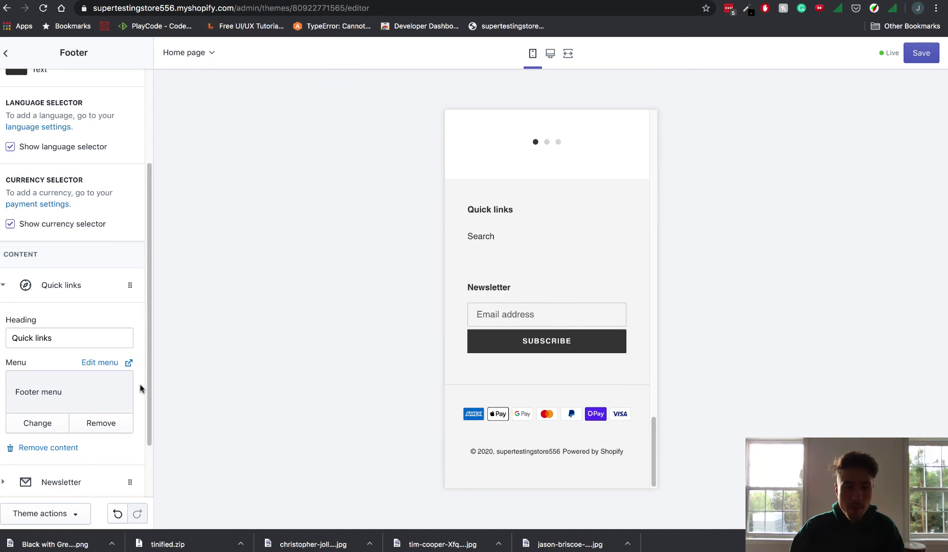
scroll(112, 307, down, 2)
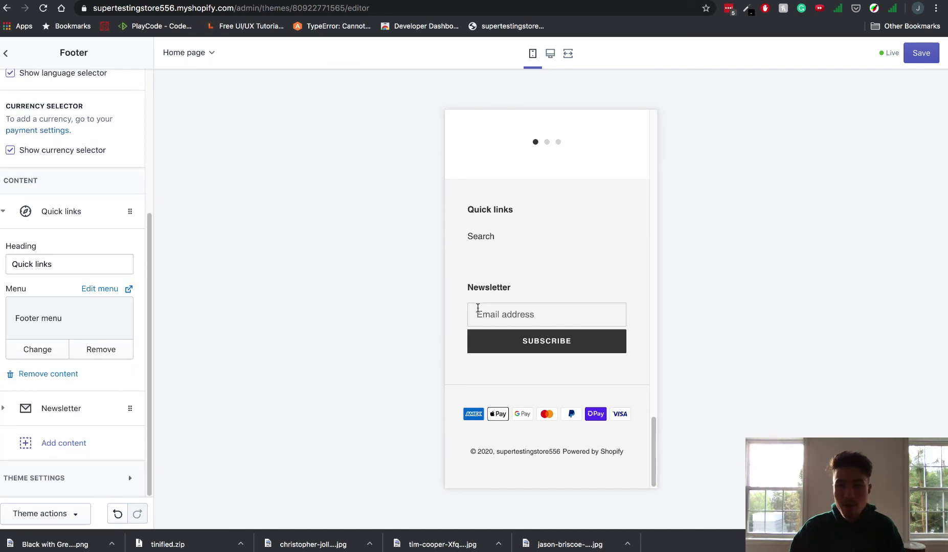
click(61, 408)
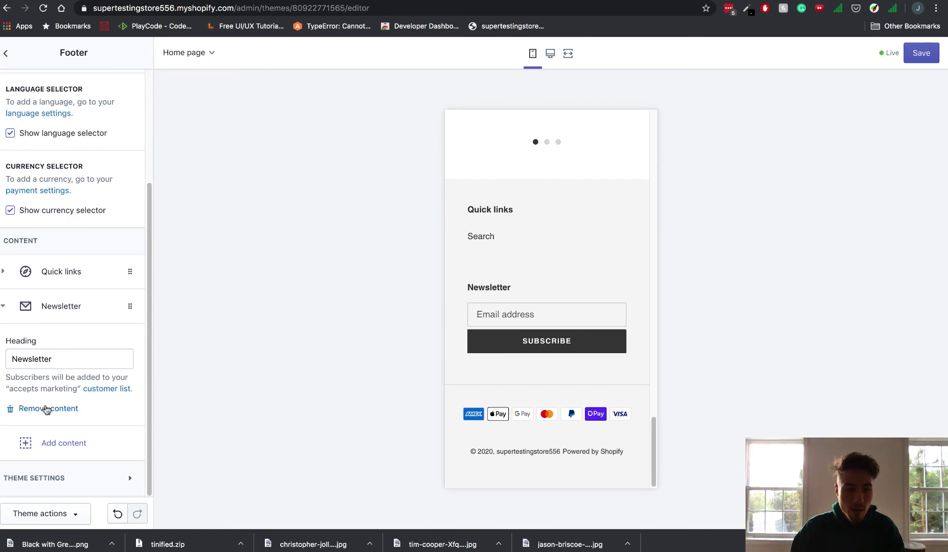
click(48, 408)
click(57, 443)
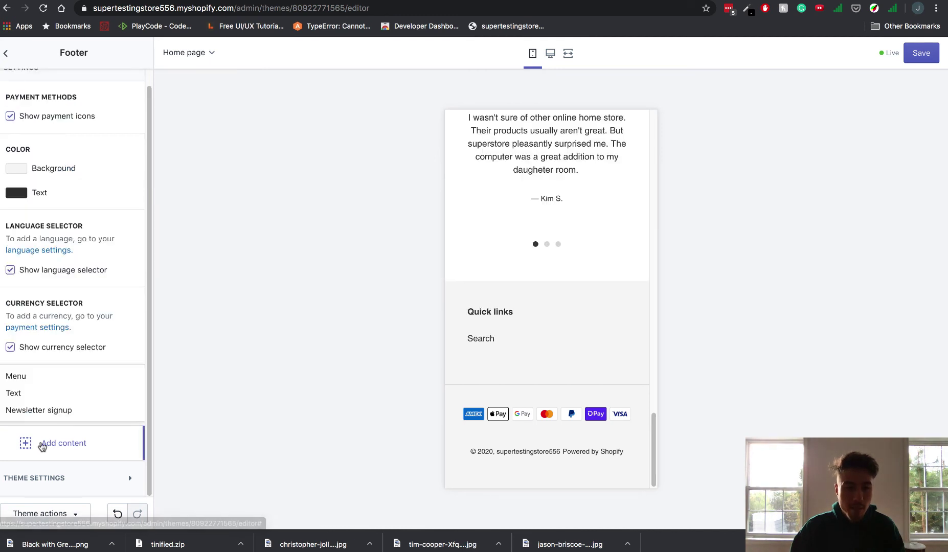
click(29, 393)
Set the new footer text block's heading to "365 Day Guarantee." with the correct spelling
triple_click(96, 295)
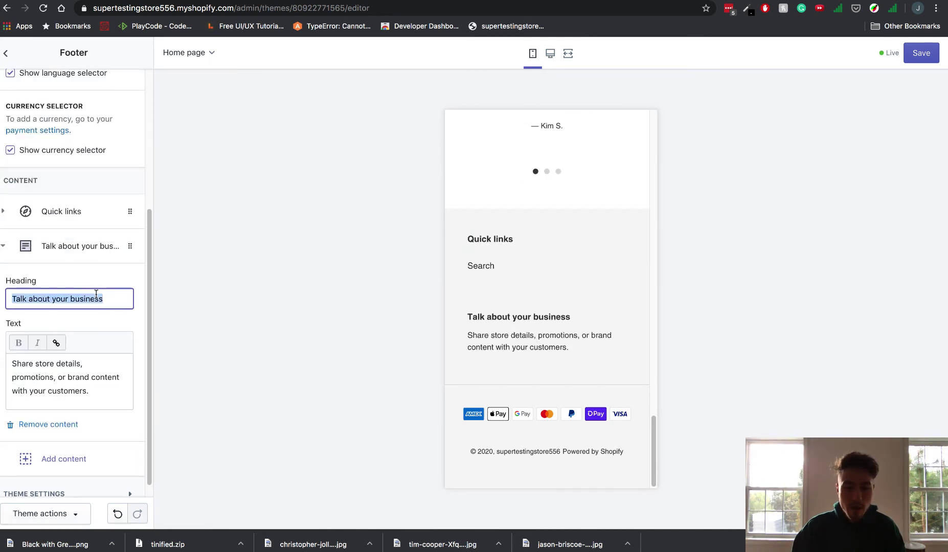
text(365 Da)
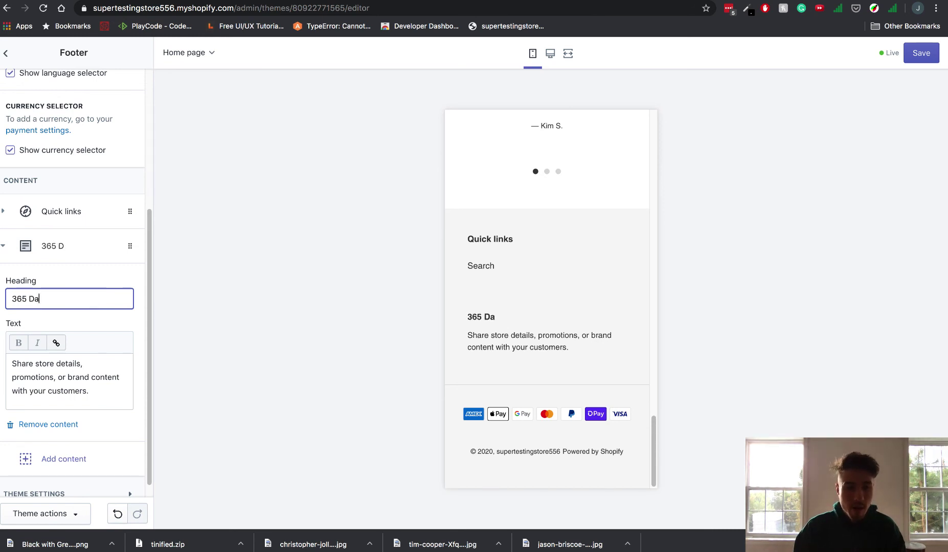
text(y gaurentee.)
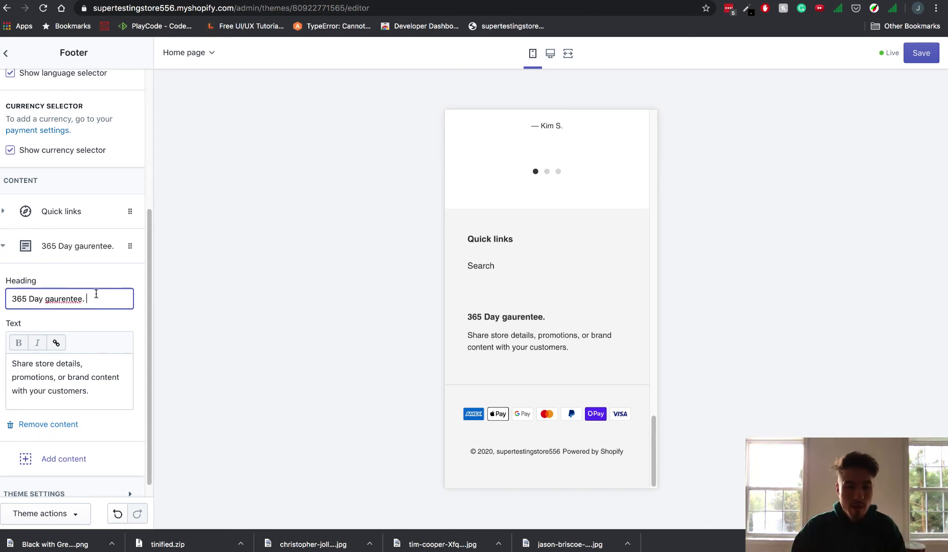
click(50, 297)
key(BackSpace)
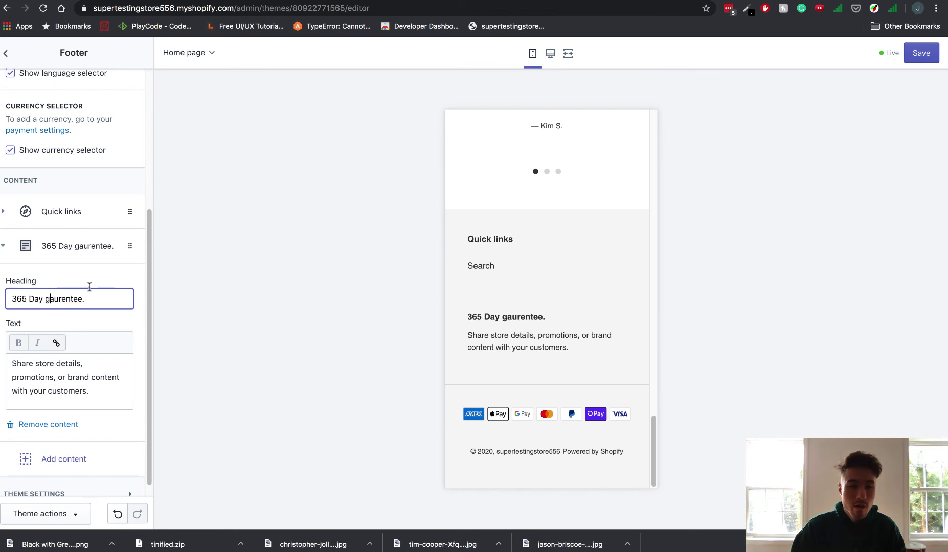
text(G)
right_click(70, 297)
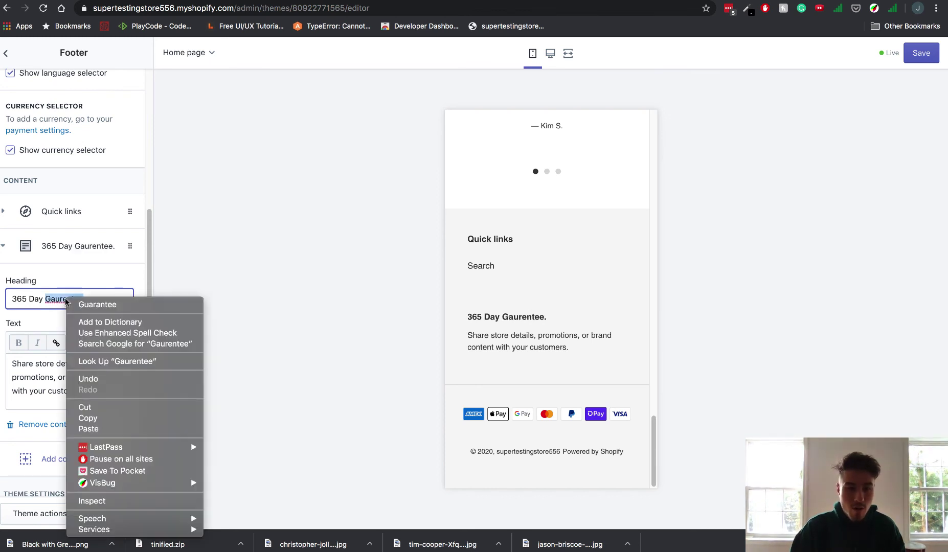
click(71, 304)
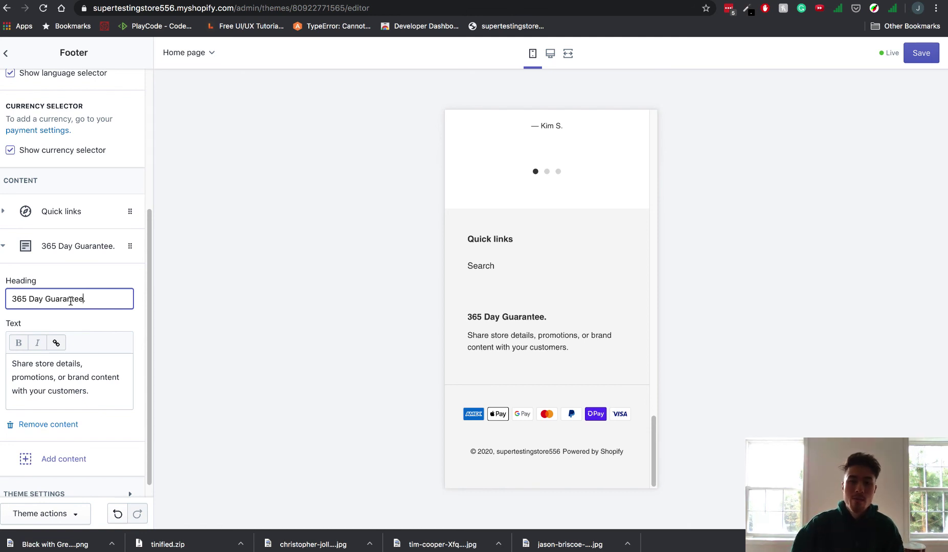
Replace the guarantee block's placeholder text with "Every item is backed by our 100% 365 day guarantee. No questiosn asked."
triple_click(65, 366)
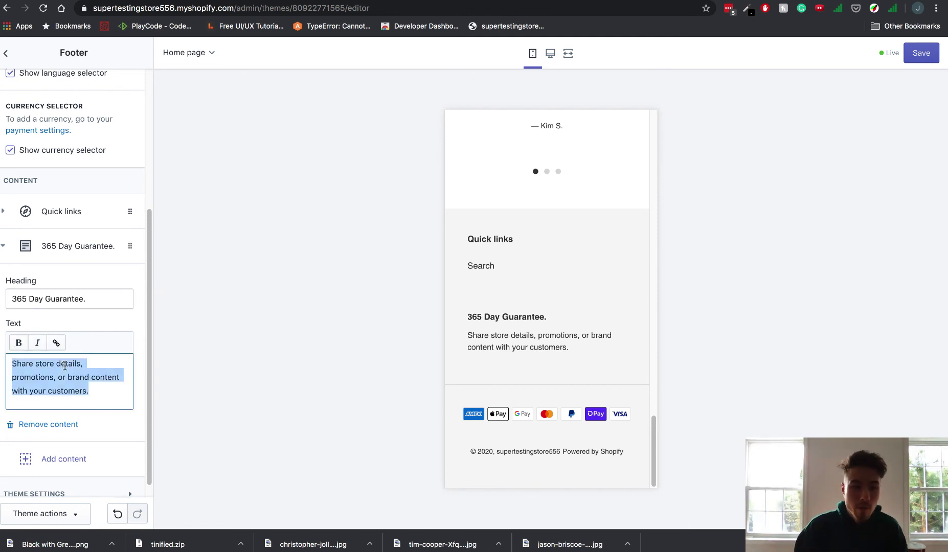
text(Every item is based)
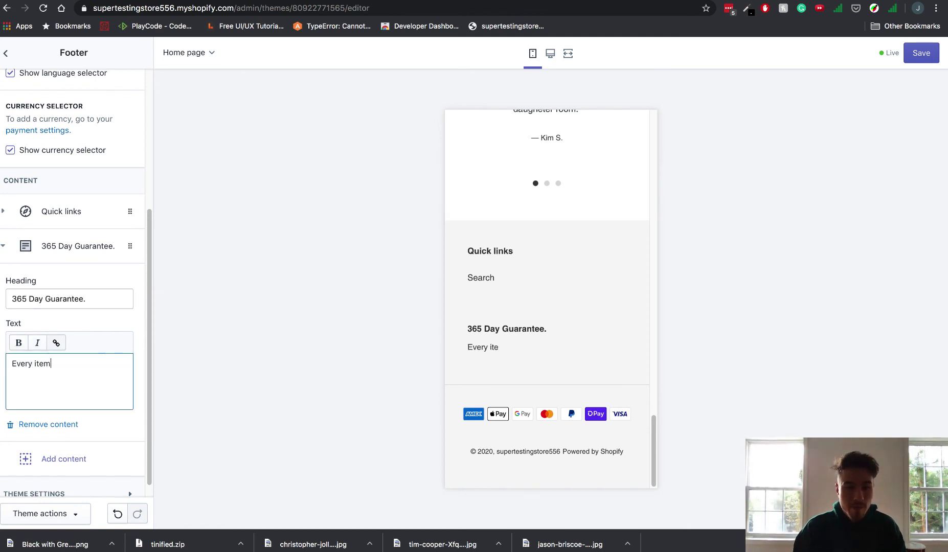
key(BackSpace)
key(BackSpace)
key(BackSpace)
text(cked by)
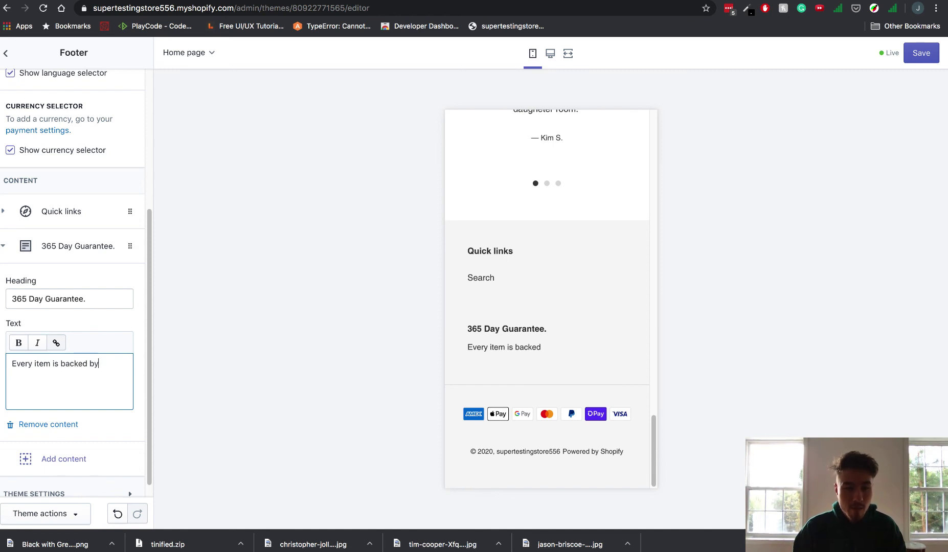
text( our )
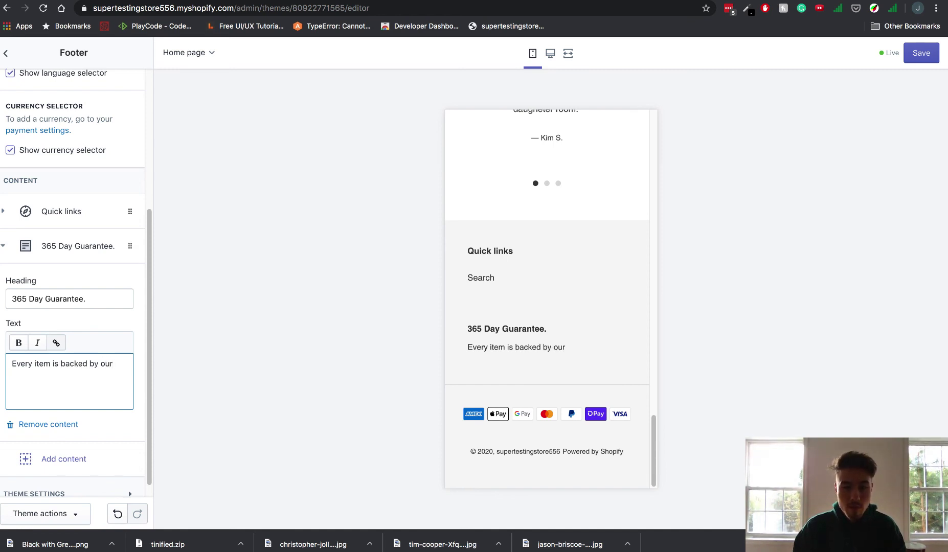
text(100% )
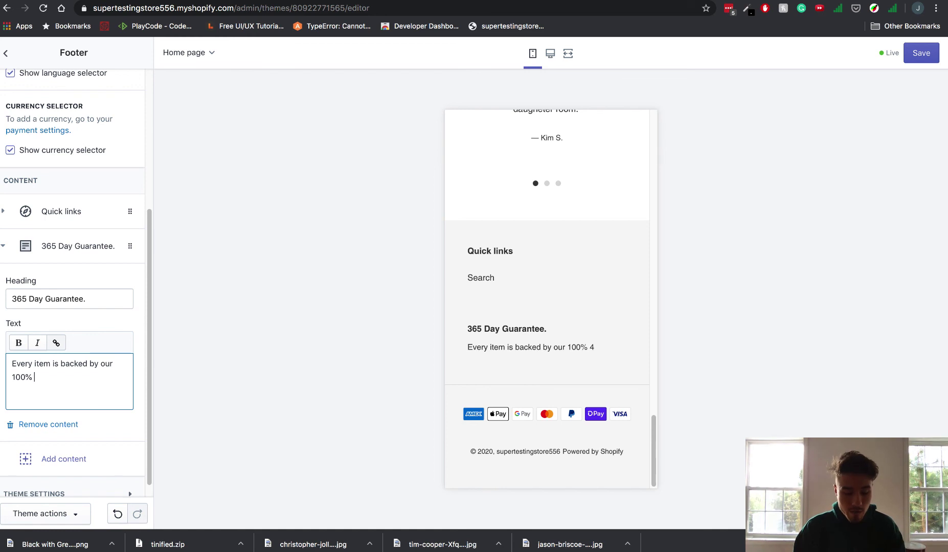
text(365 day gu)
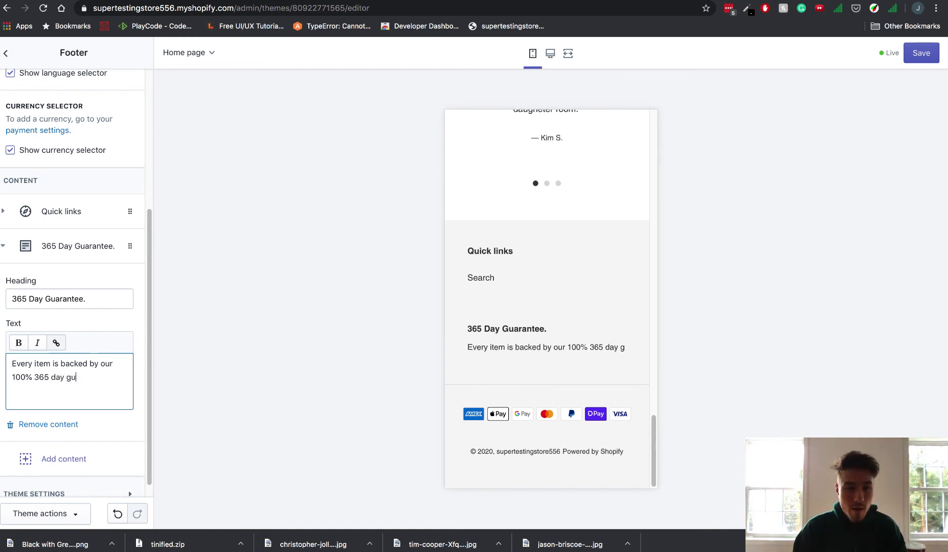
text(arantee. )
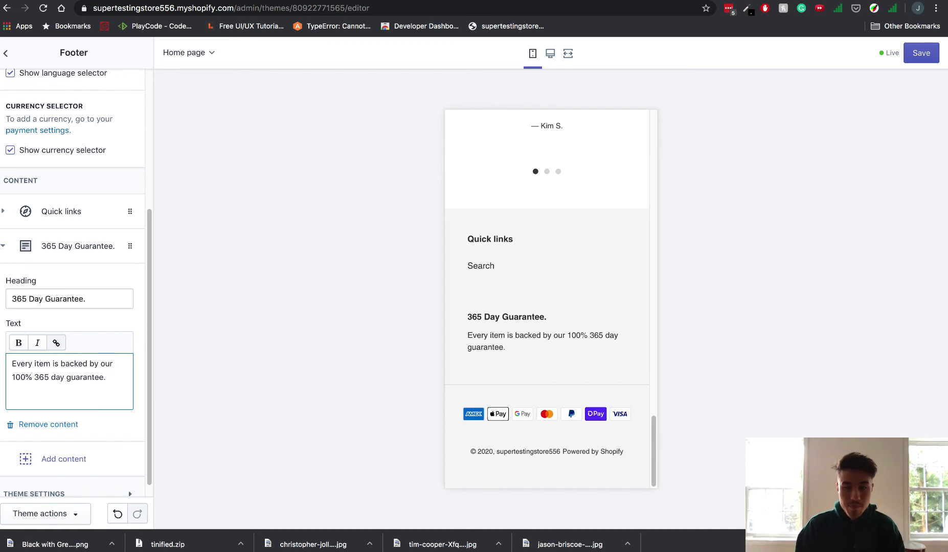
text(No questiosn asked.)
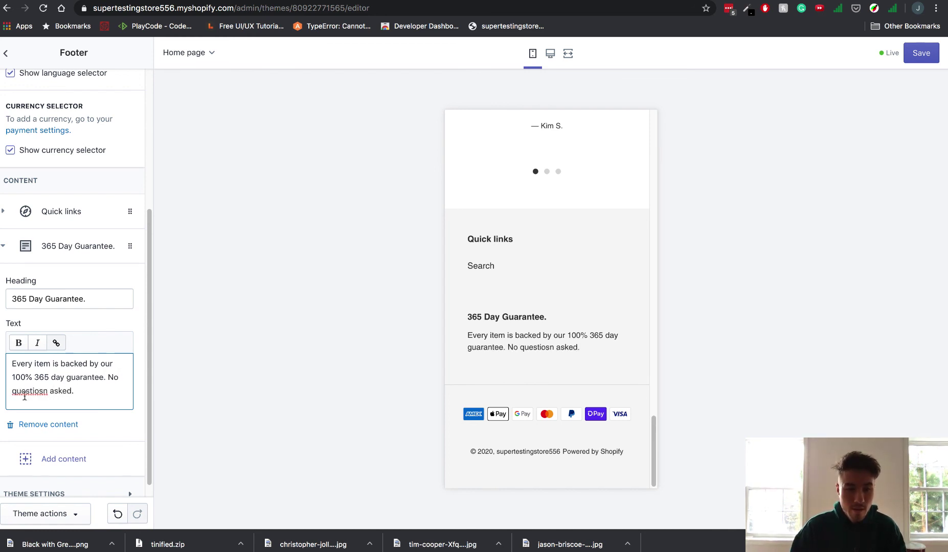
Correct the misspelled "questiosn" to "questions" in the guarantee block's text
right_click(24, 395)
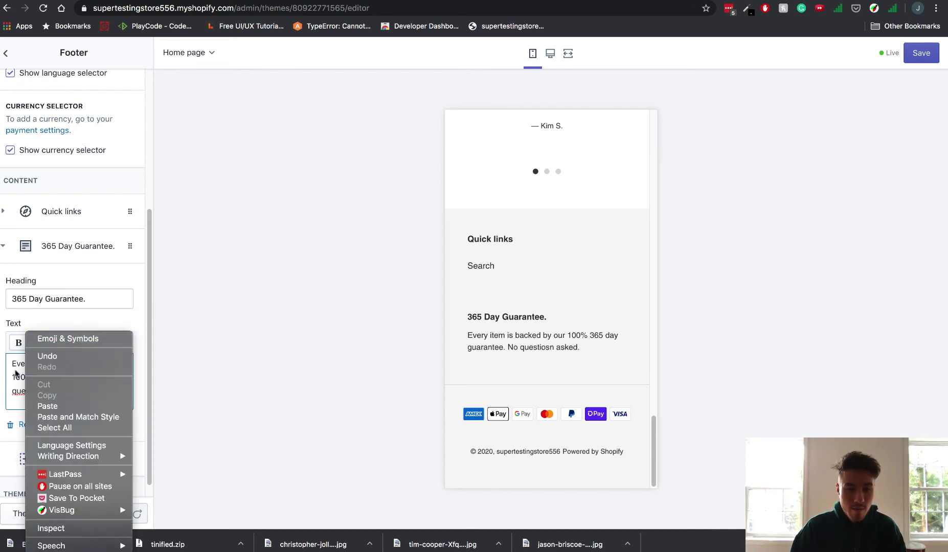
click(26, 392)
right_click(25, 391)
click(51, 310)
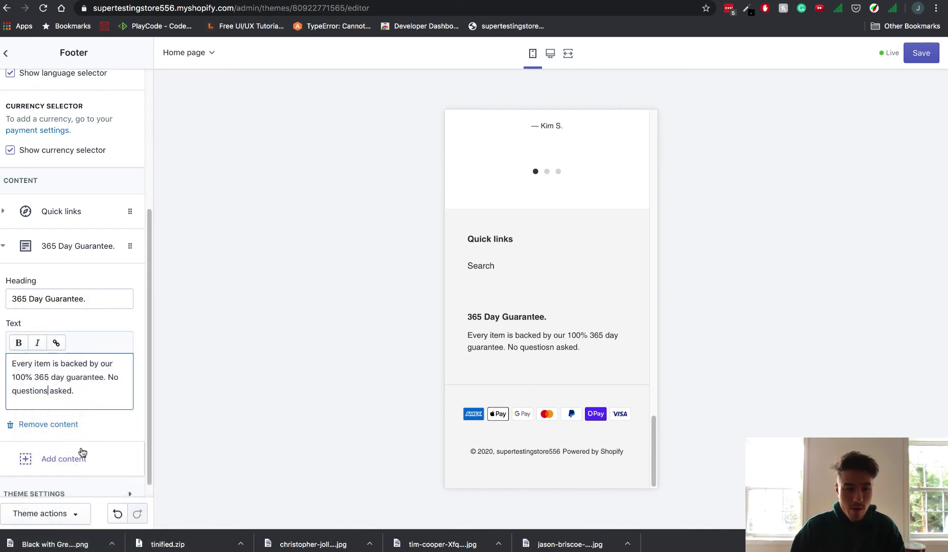
Check the header in the mobile preview and set the footer's Quick links content to use the Main menu
scroll(71, 476, down, 1)
scroll(487, 324, up, 6)
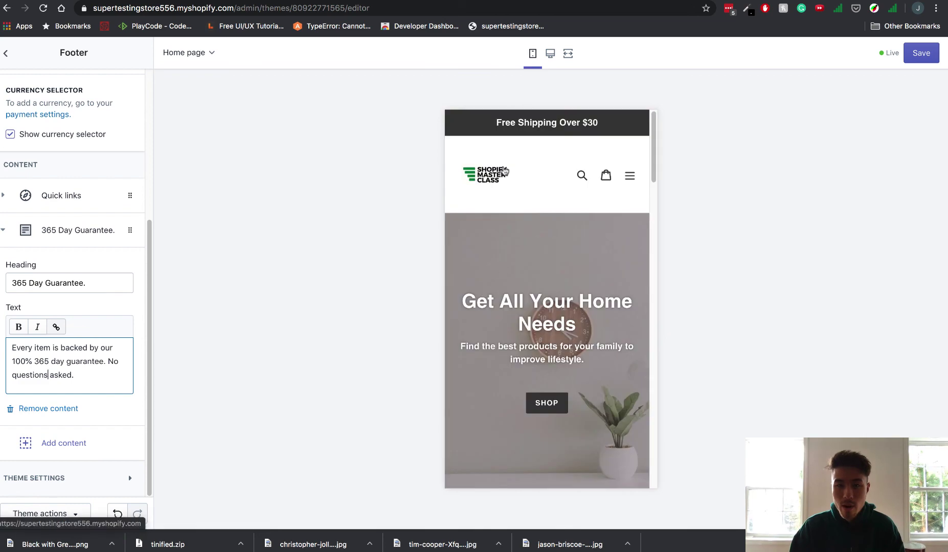
click(46, 200)
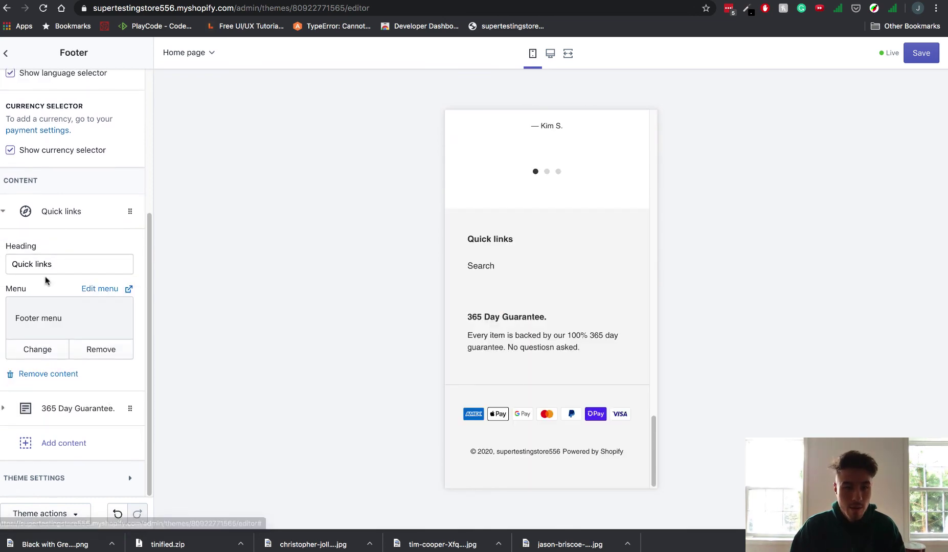
click(35, 352)
click(43, 157)
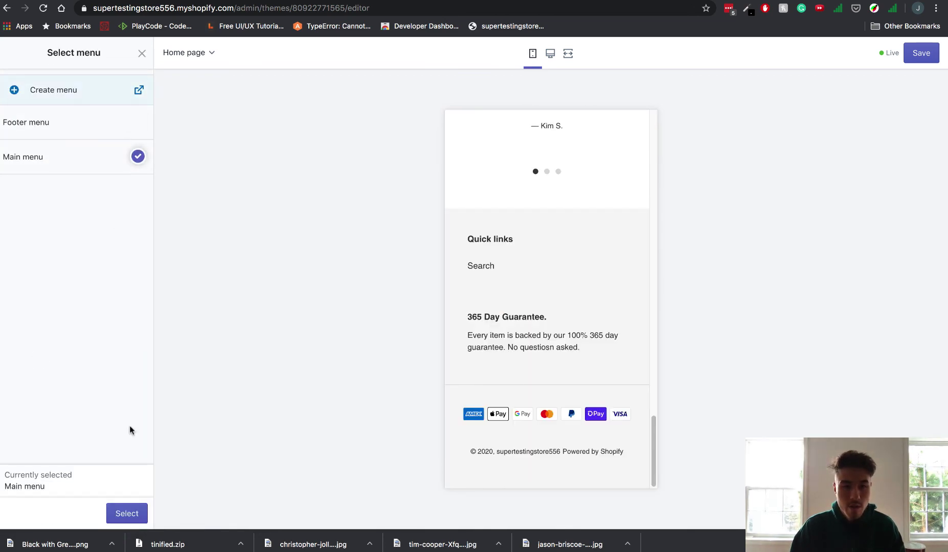
click(123, 505)
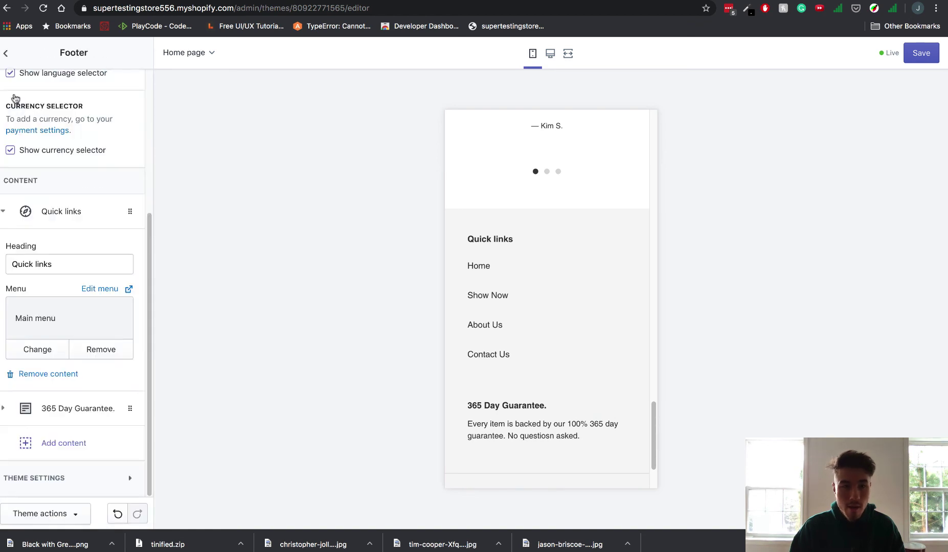
Leave the footer settings, check the home page in the desktop preview and save the theme changes
click(5, 51)
scroll(510, 179, up, 20)
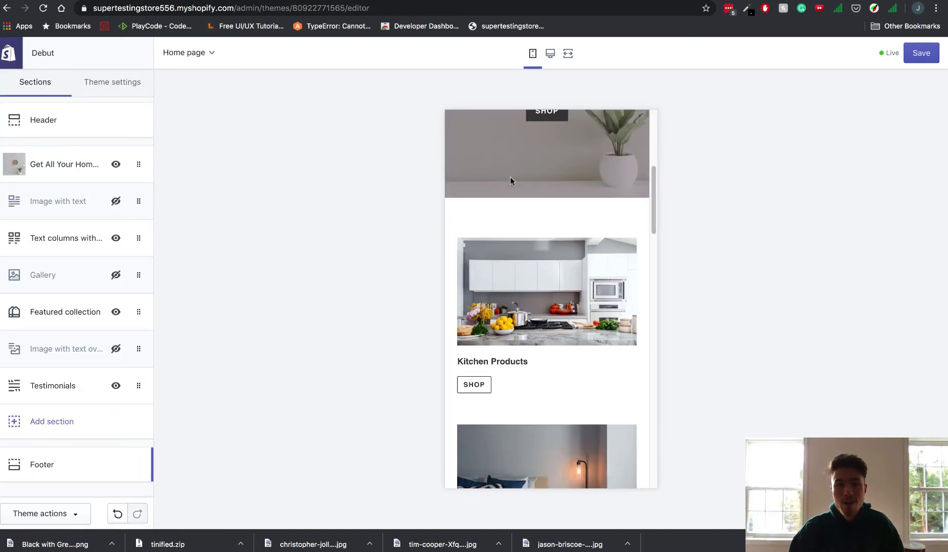
click(551, 55)
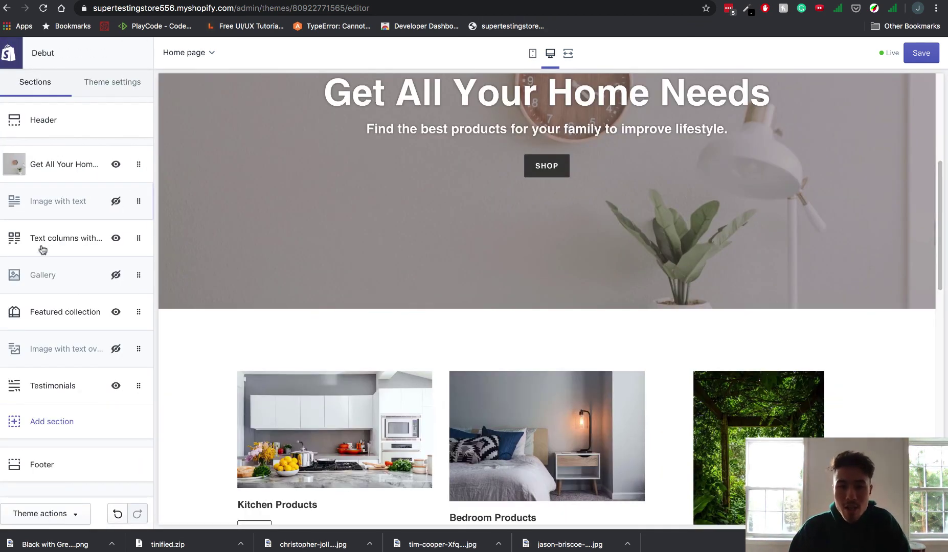
scroll(343, 286, up, 3)
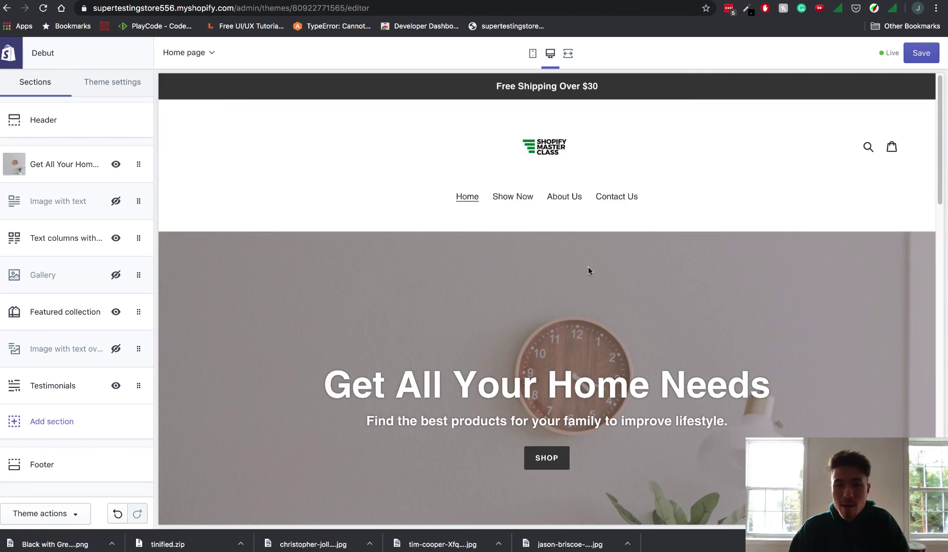
click(930, 56)
Examine the home page in the desktop preview, from the header and banner to the testimonials and footer
scroll(632, 256, down, 10)
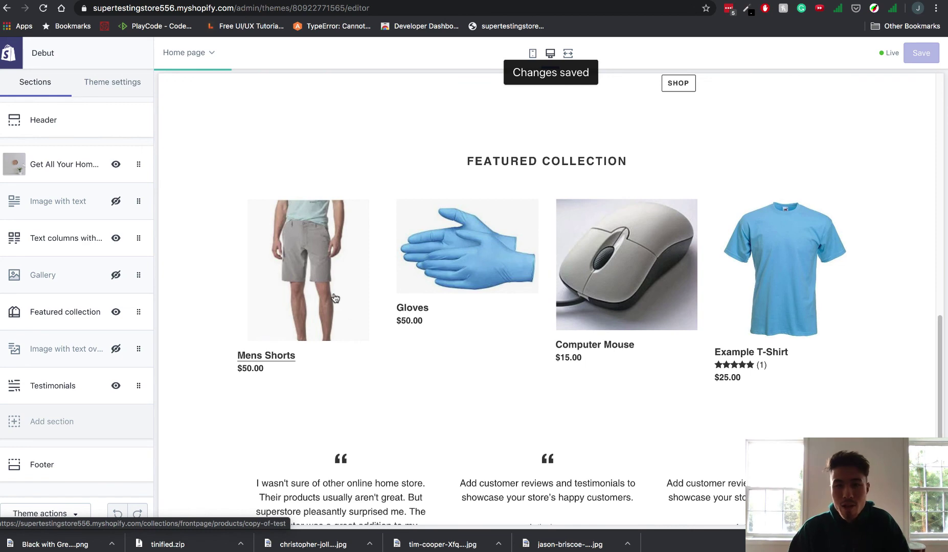
scroll(335, 301, down, 5)
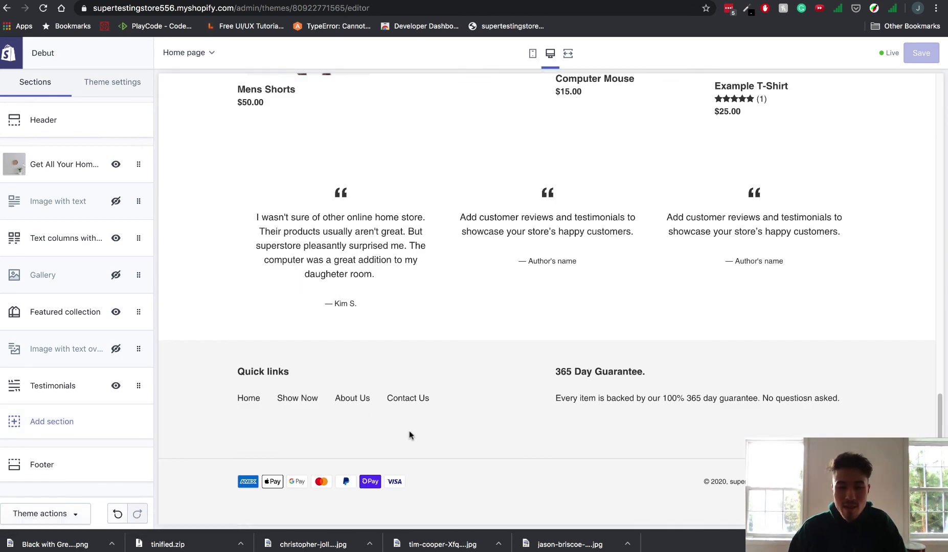
scroll(409, 436, up, 15)
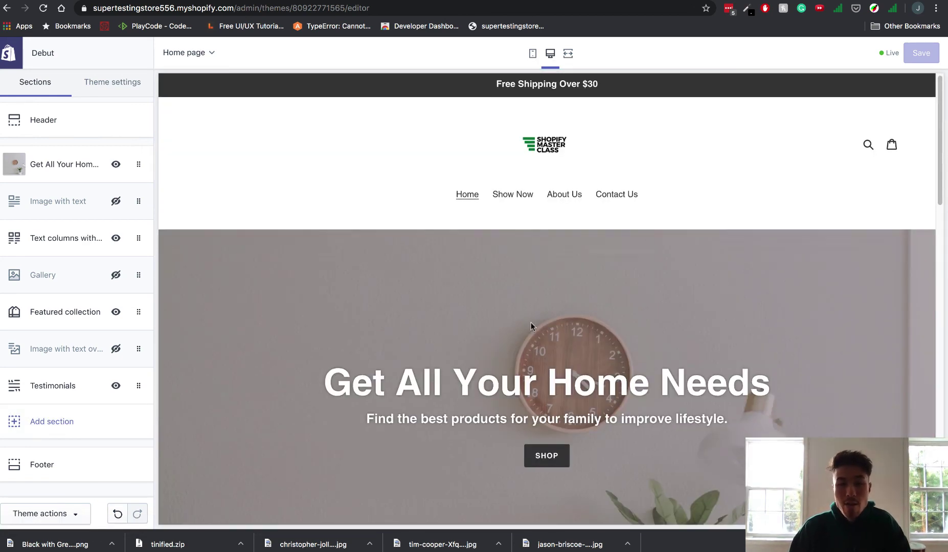
scroll(531, 322, down, 1)
scroll(393, 222, down, 2)
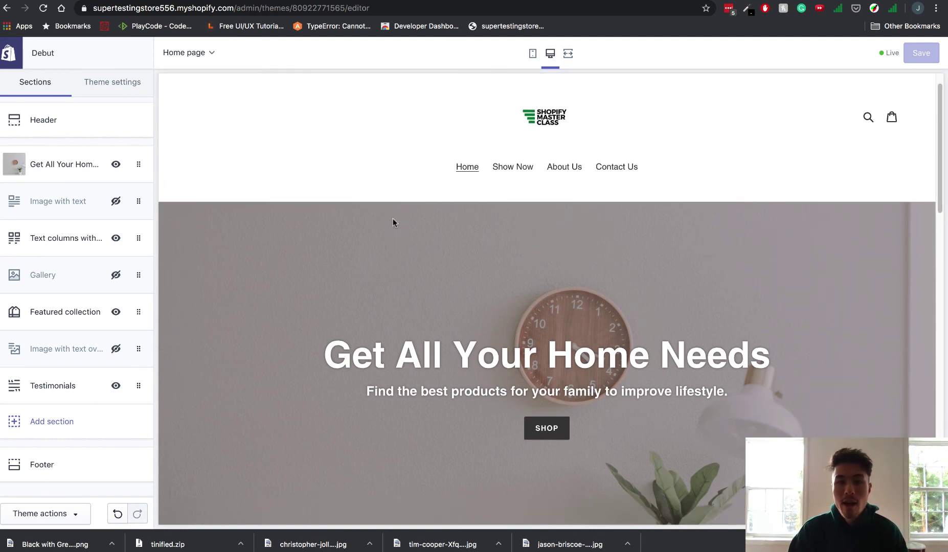
scroll(393, 220, down, 5)
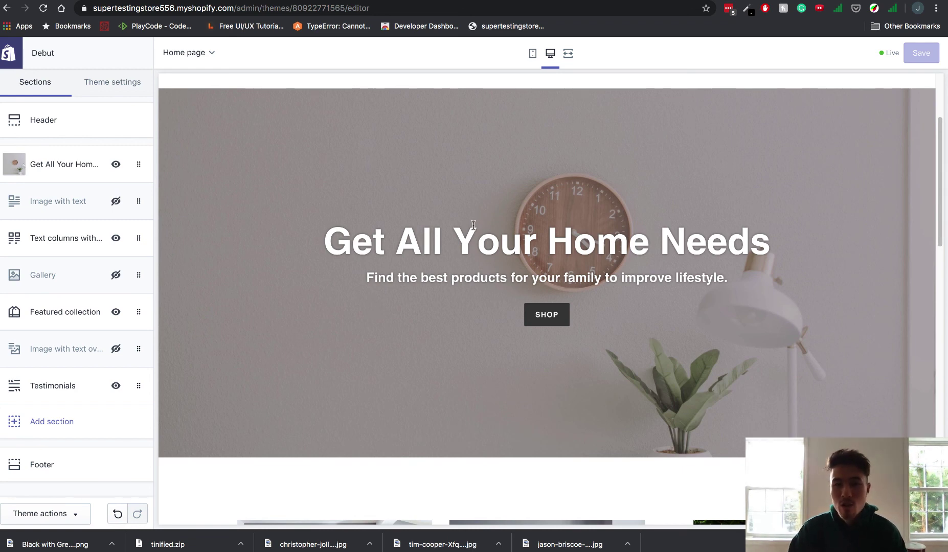
scroll(473, 225, down, 1)
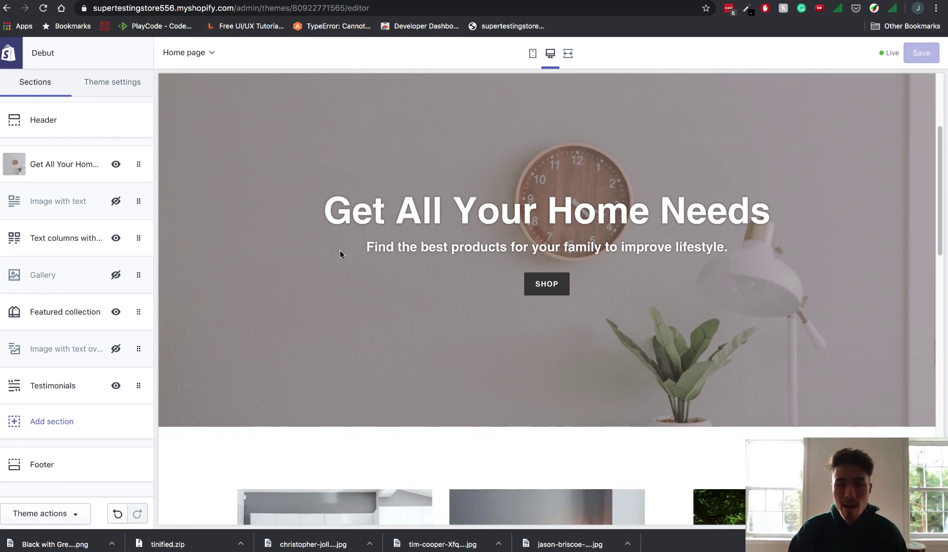
scroll(288, 371, down, 5)
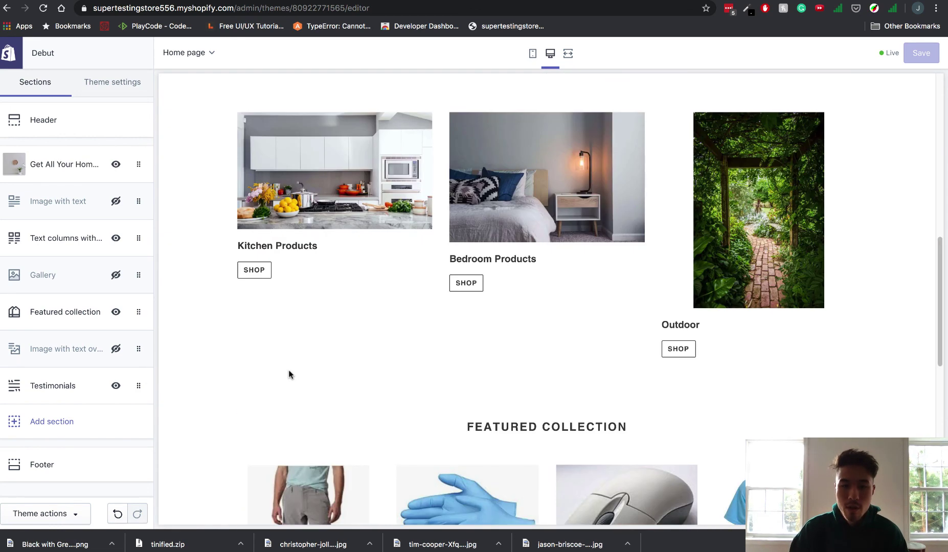
scroll(358, 348, up, 6)
scroll(373, 231, down, 1)
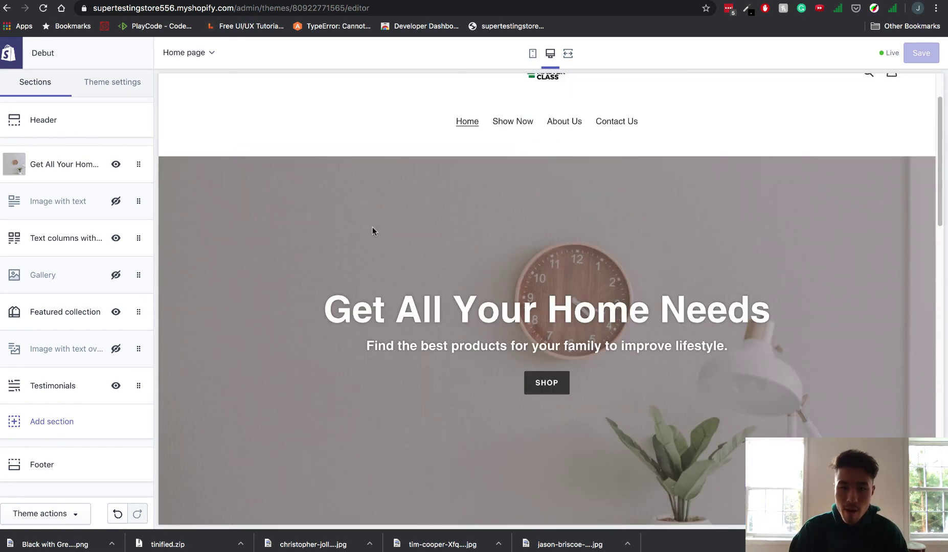
Review the banner, image columns, featured collection and testimonials in the desktop preview of the home page
scroll(512, 161, down, 3)
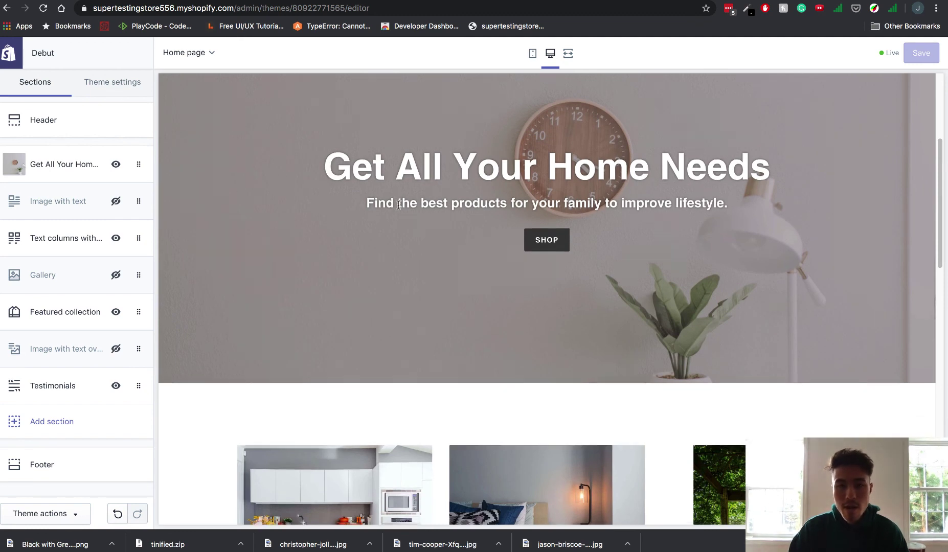
scroll(371, 244, down, 5)
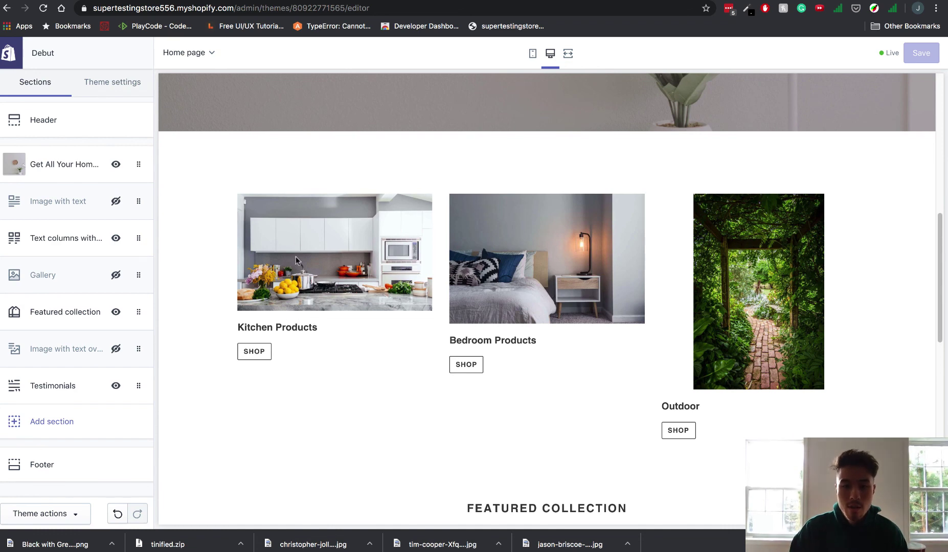
scroll(635, 355, down, 3)
scroll(619, 358, up, 1)
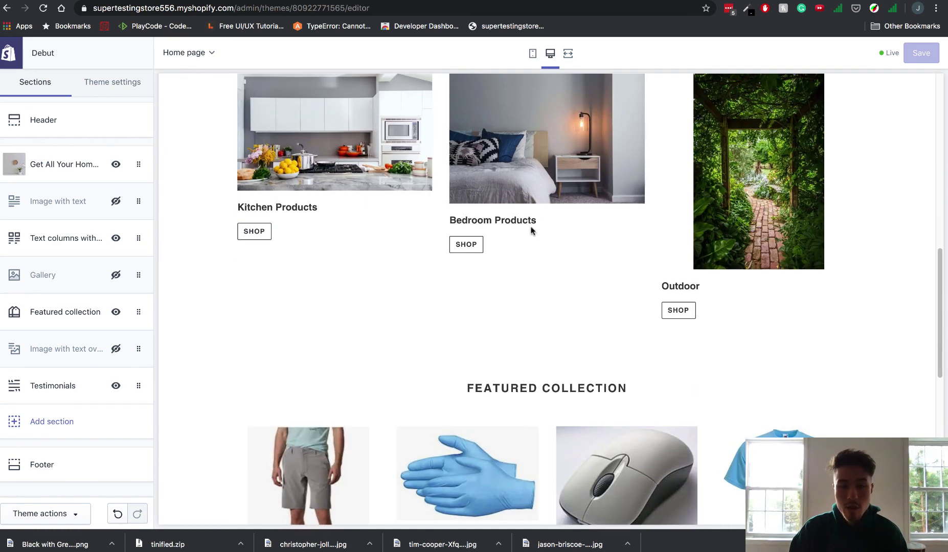
scroll(646, 359, down, 8)
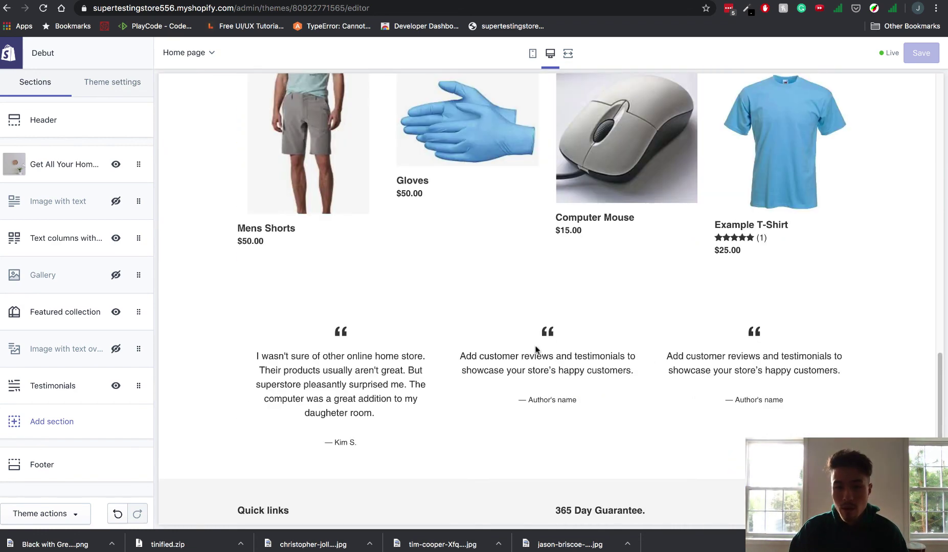
scroll(544, 328, up, 4)
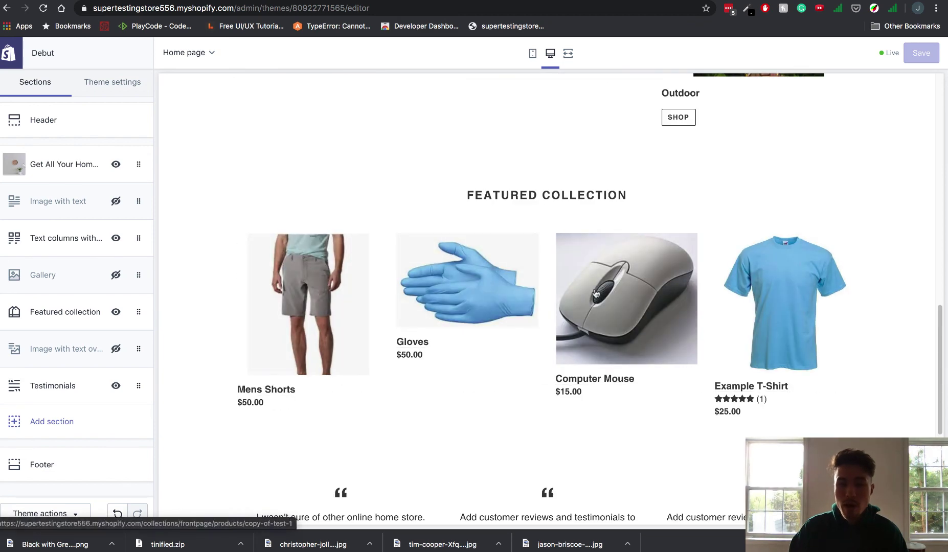
scroll(611, 331, down, 5)
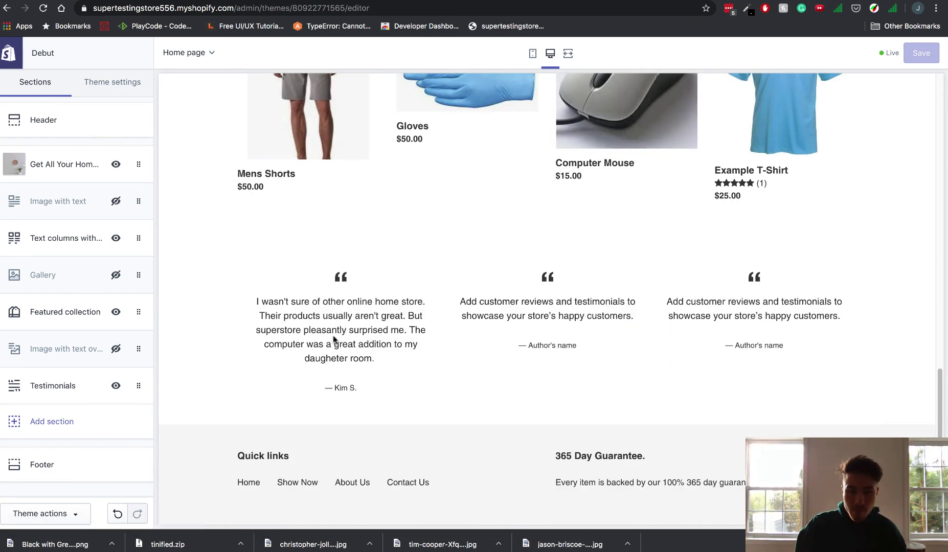
scroll(620, 338, up, 20)
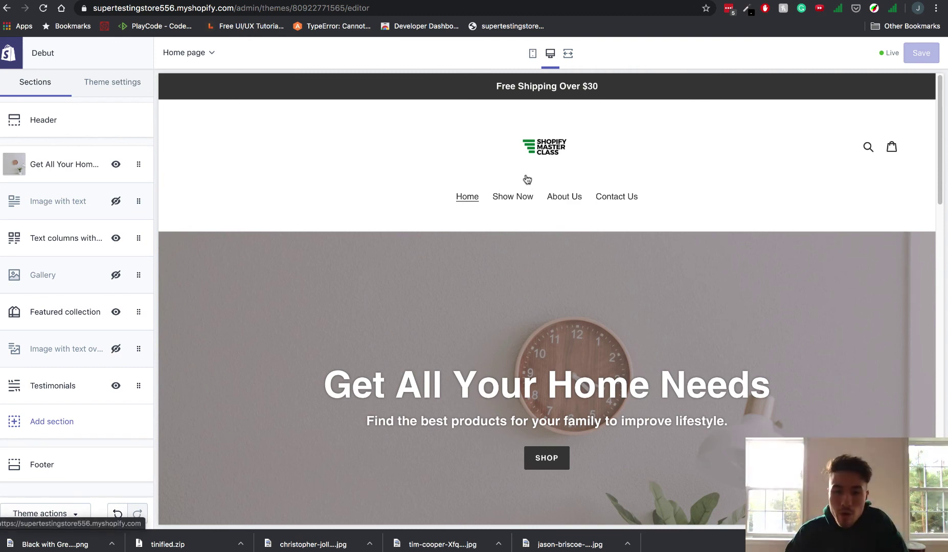
Close the browser's downloads bar and check the home page preview from the banner down to the footer
scroll(527, 179, down, 4)
click(939, 544)
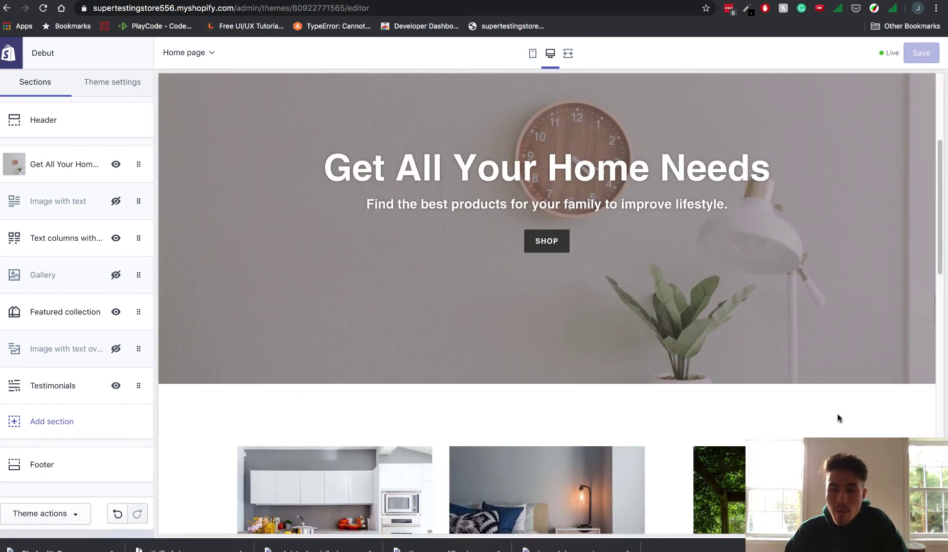
scroll(610, 244, down, 4)
scroll(611, 243, down, 7)
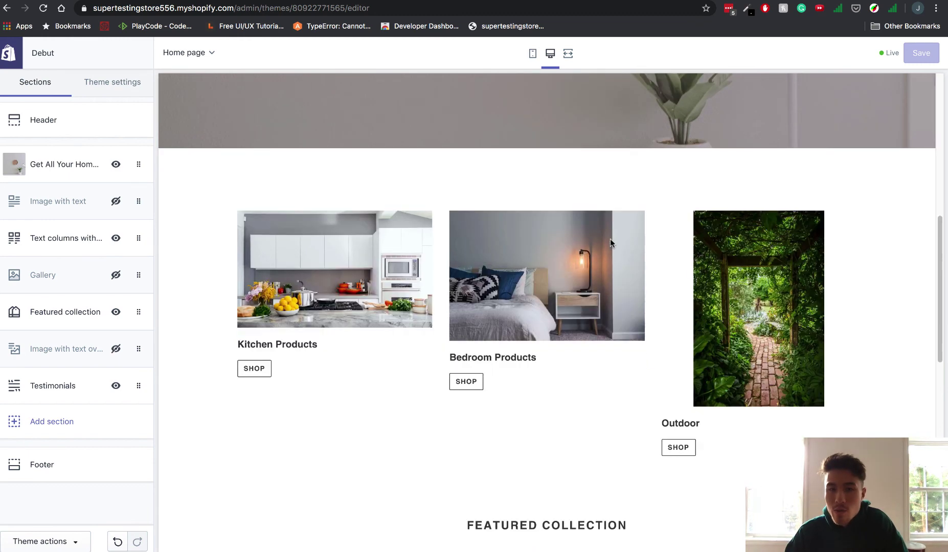
scroll(612, 243, down, 4)
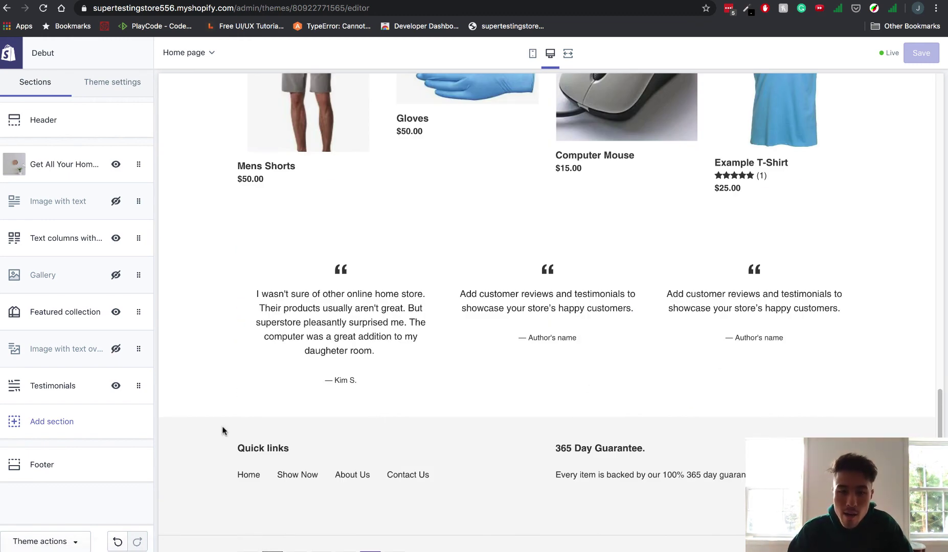
Examine the footer's quick links, 365 Day Guarantee text and payment icons, and return to the page header
drag(284, 459, 652, 471)
click(652, 471)
drag(555, 446, 749, 475)
scroll(665, 496, down, 1)
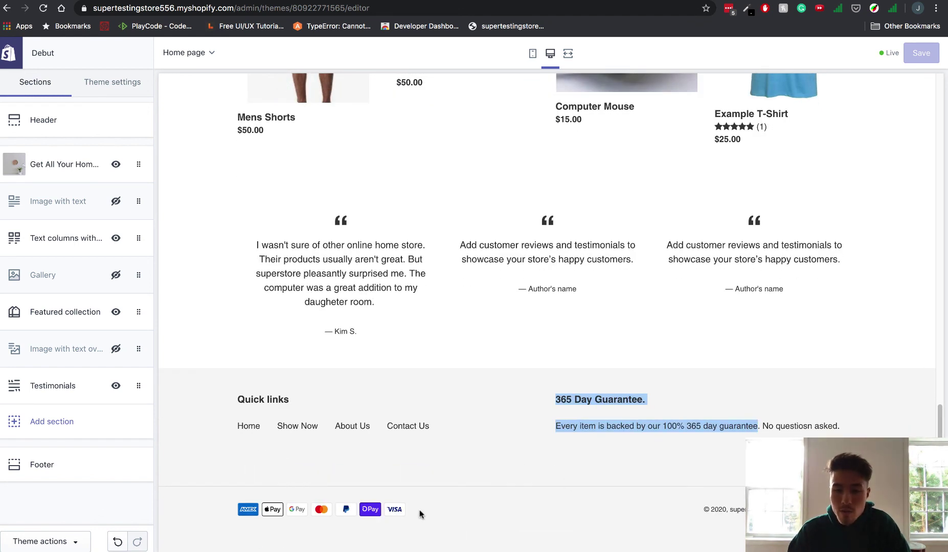
click(460, 518)
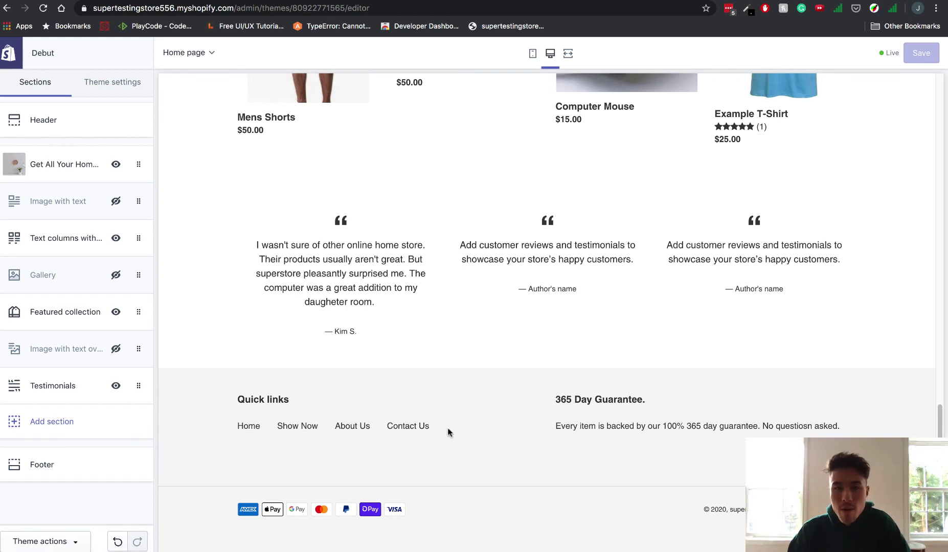
scroll(228, 370, up, 15)
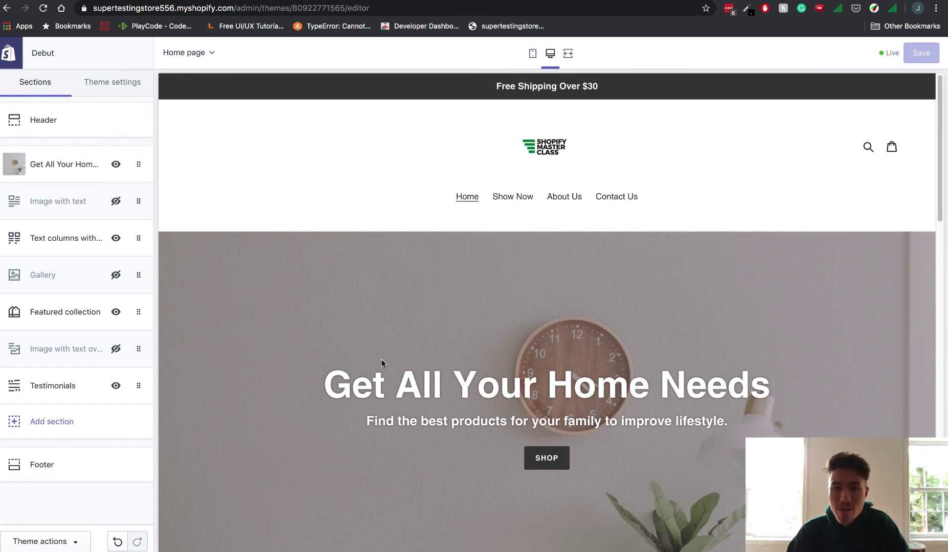
scroll(381, 359, down, 1)
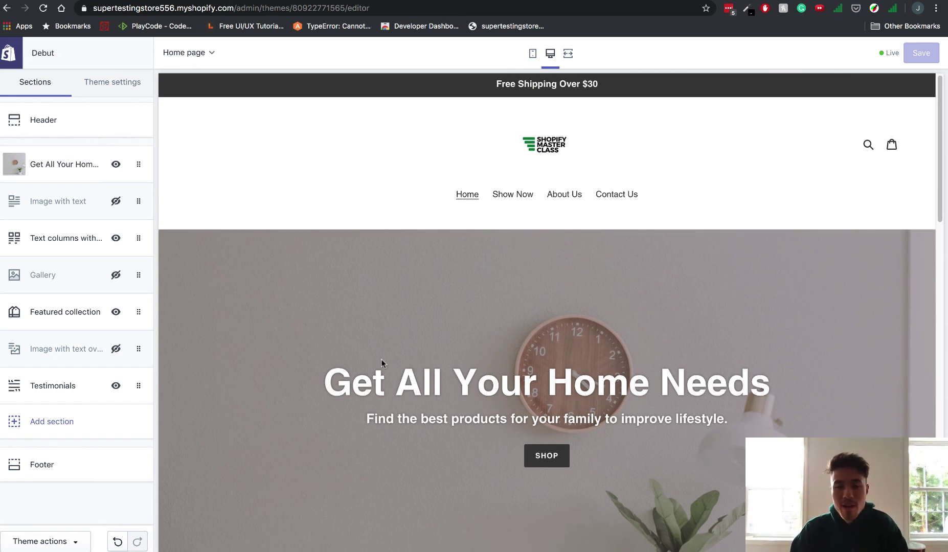